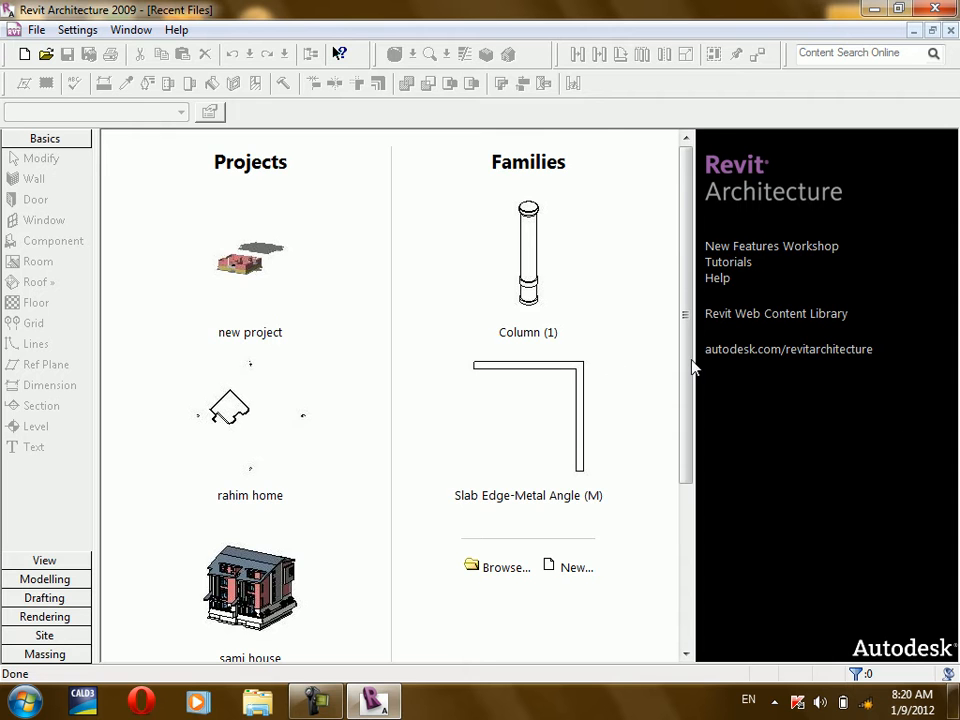
Step: Examine the DefaultMetric, DefaultUS-Canada and Construction-DefaultUS-Canada template files offered for a new project without creating one
{"action": "left_click_drag", "start_coordinate": [687, 368], "coordinate": [720, 572]}
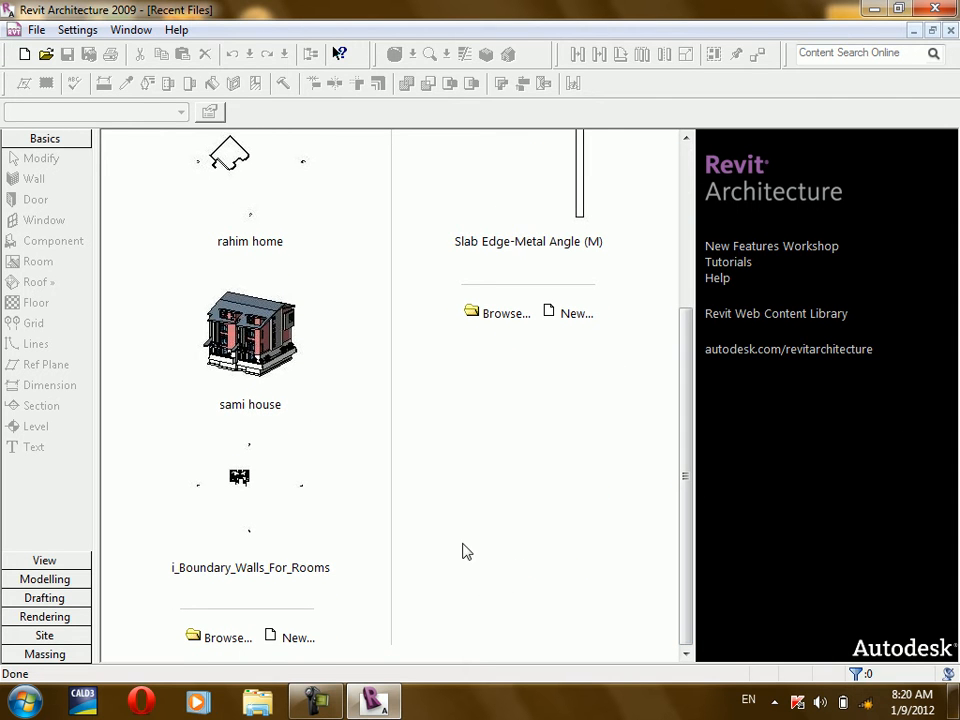
{"action": "left_click", "coordinate": [297, 637]}
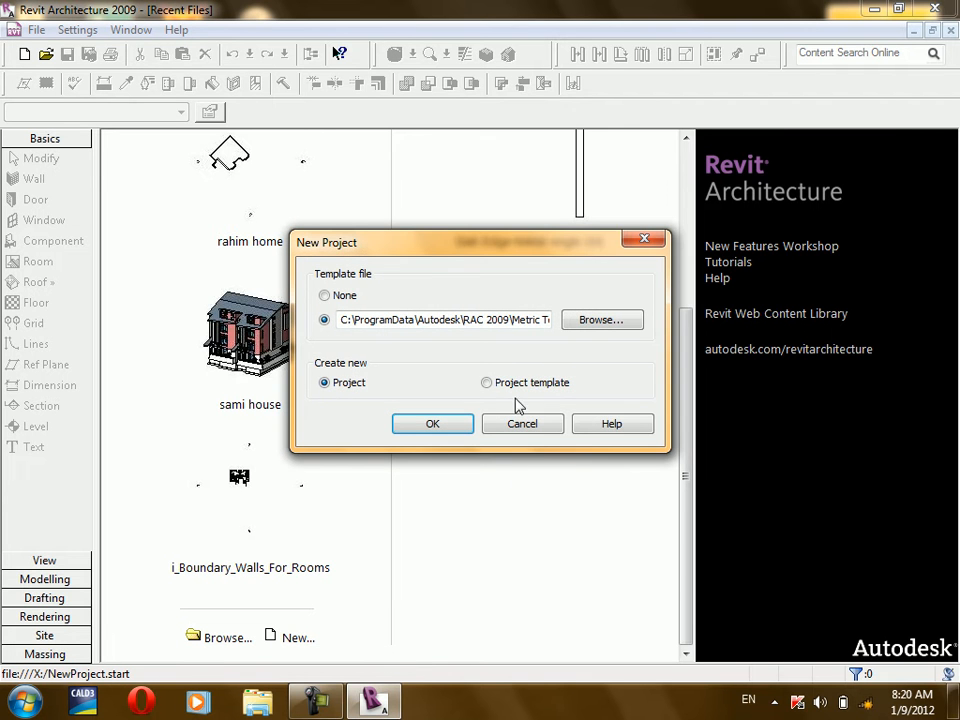
{"action": "left_click_drag", "start_coordinate": [475, 250], "coordinate": [389, 210]}
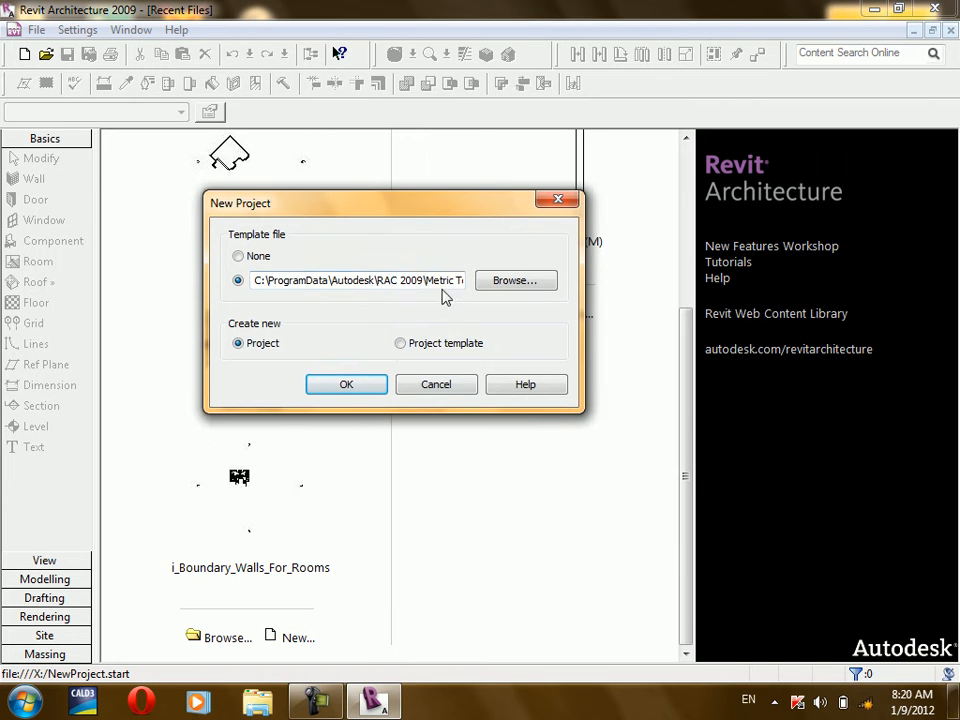
{"action": "left_click", "coordinate": [498, 281]}
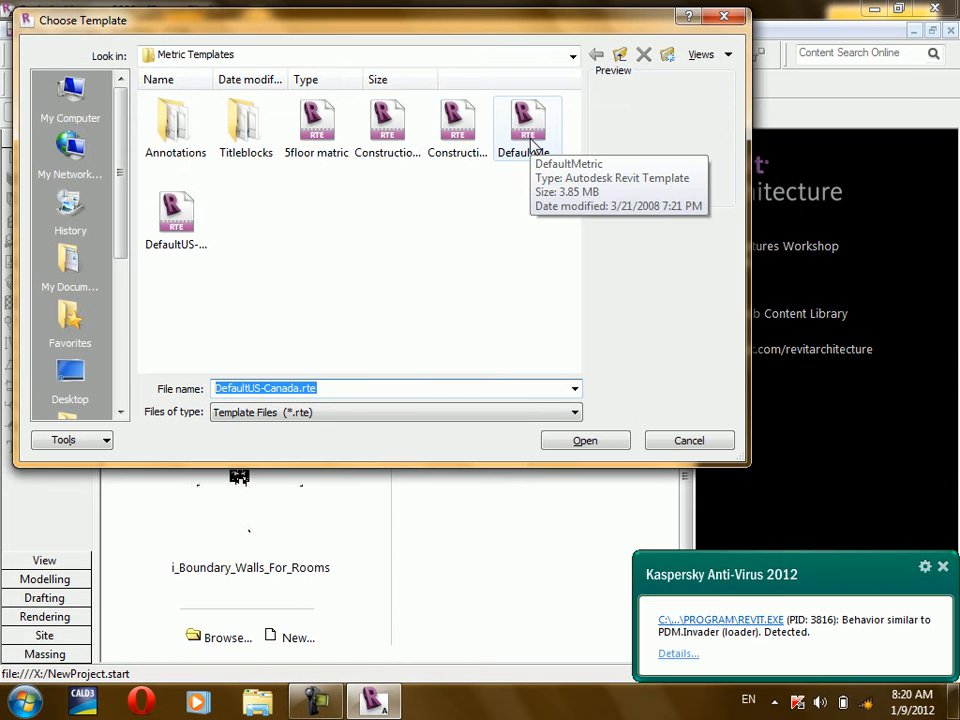
{"action": "left_click", "coordinate": [530, 130]}
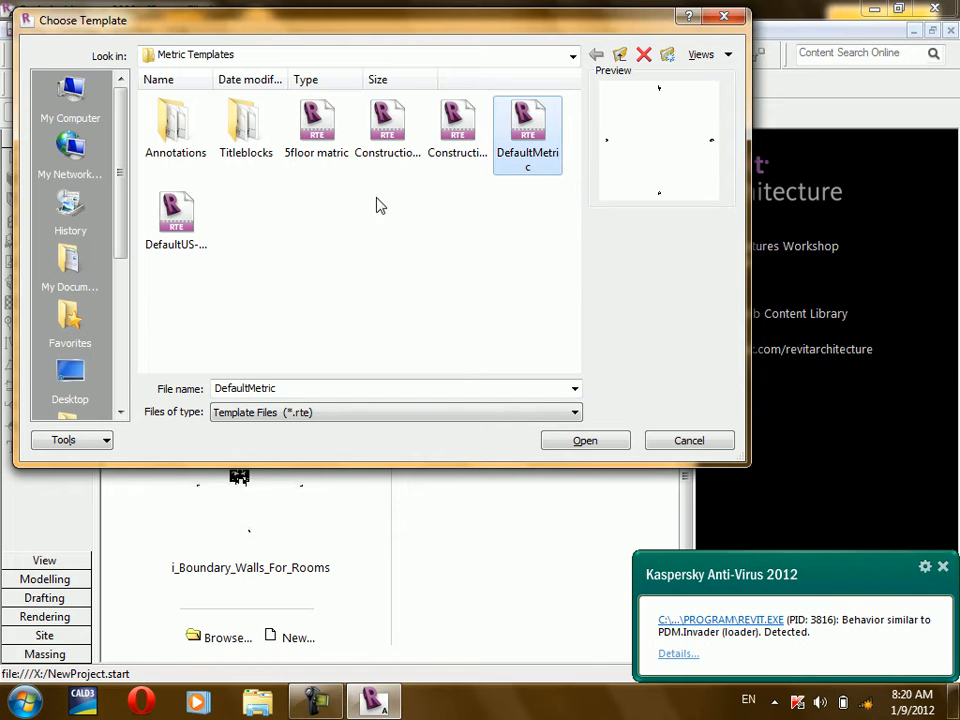
{"action": "left_click", "coordinate": [175, 215]}
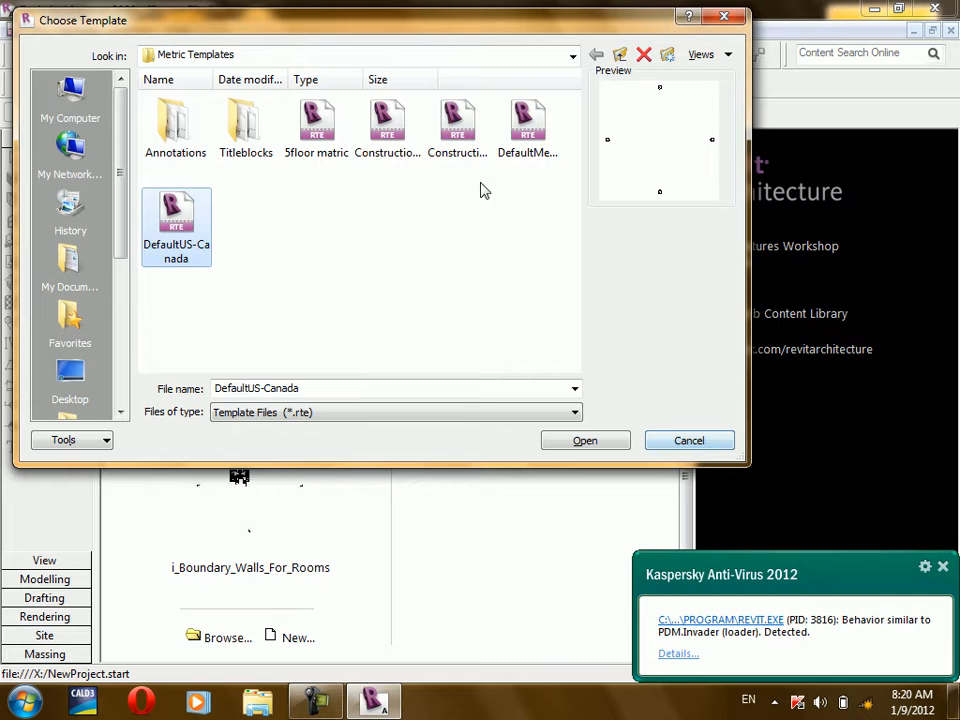
{"action": "left_click", "coordinate": [465, 132]}
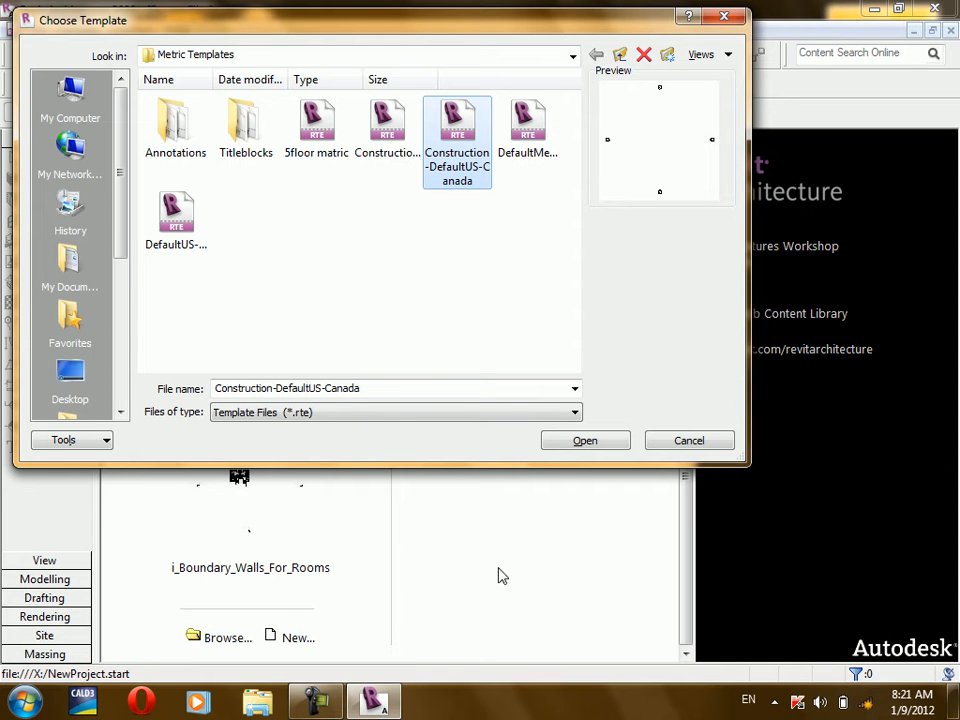
{"action": "left_click", "coordinate": [688, 440]}
{"action": "left_click", "coordinate": [426, 388]}
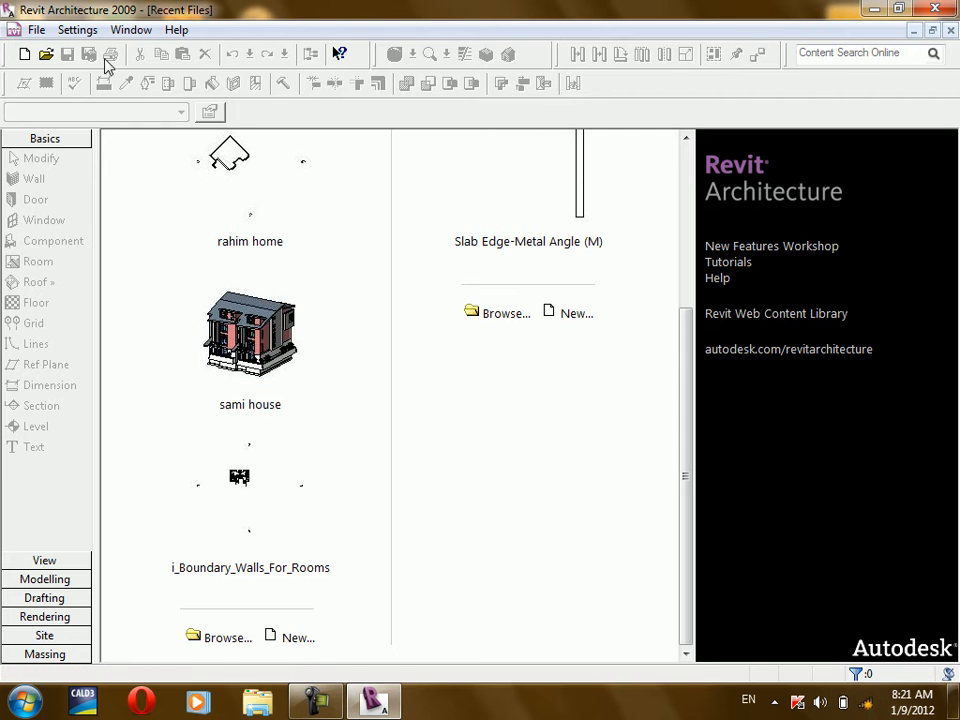
Step: Set the default template file in the application options to DefaultMetric from the Metric Templates folder
{"action": "left_click", "coordinate": [77, 30]}
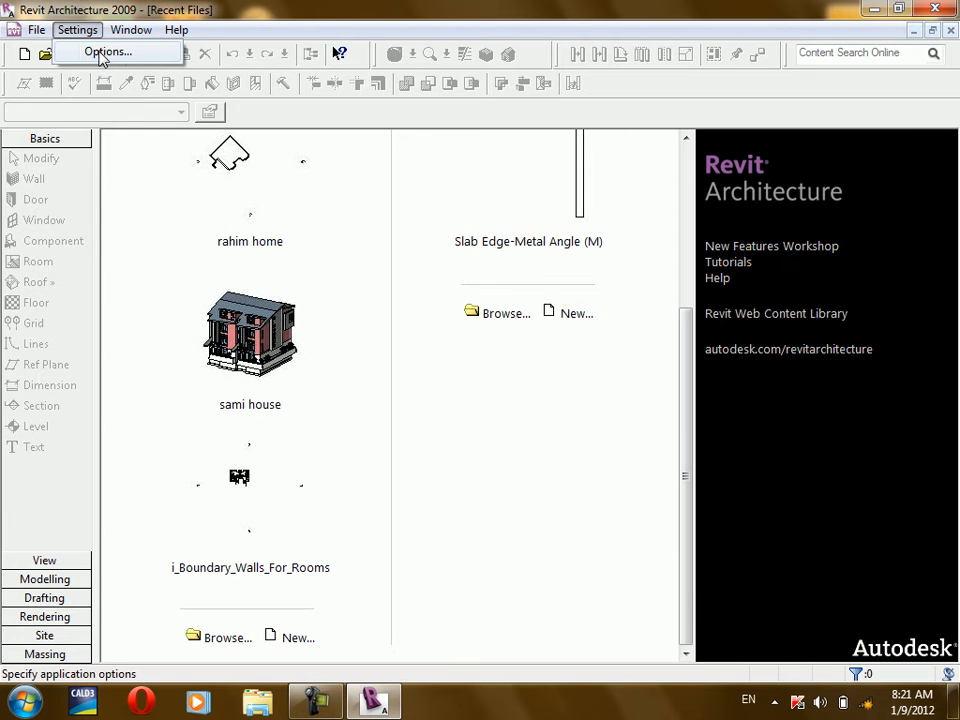
{"action": "left_click", "coordinate": [100, 54]}
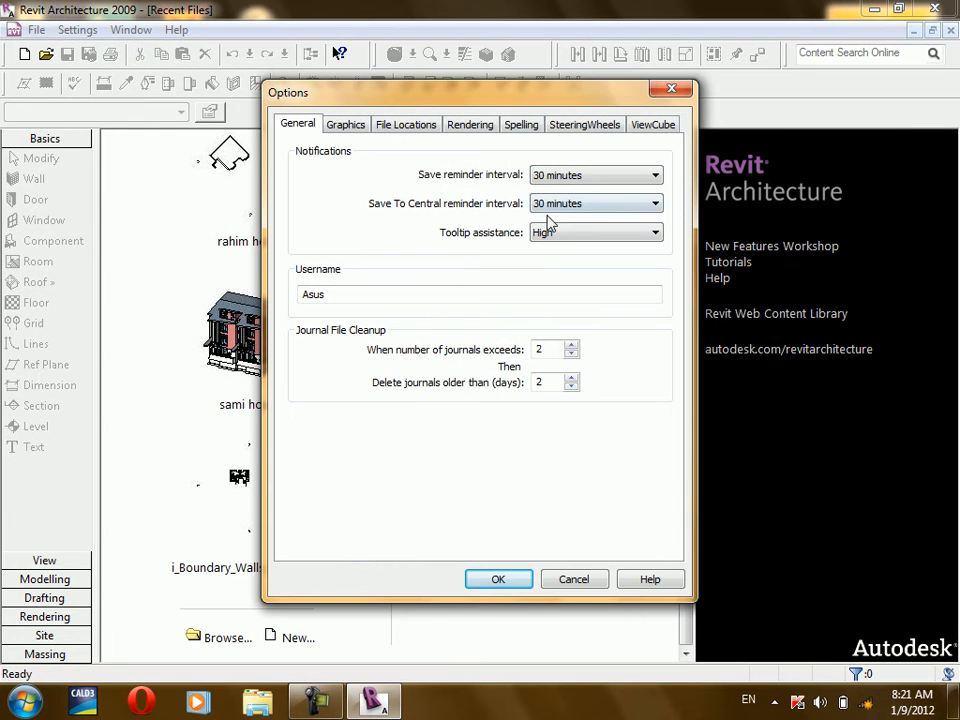
{"action": "left_click", "coordinate": [398, 126]}
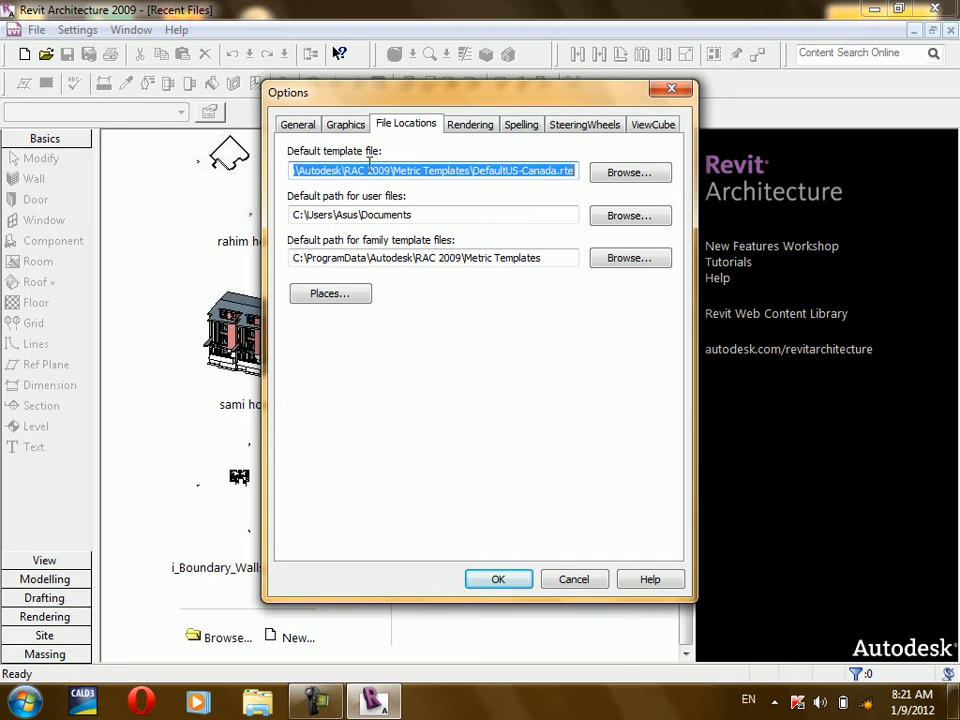
{"action": "left_click", "coordinate": [617, 179]}
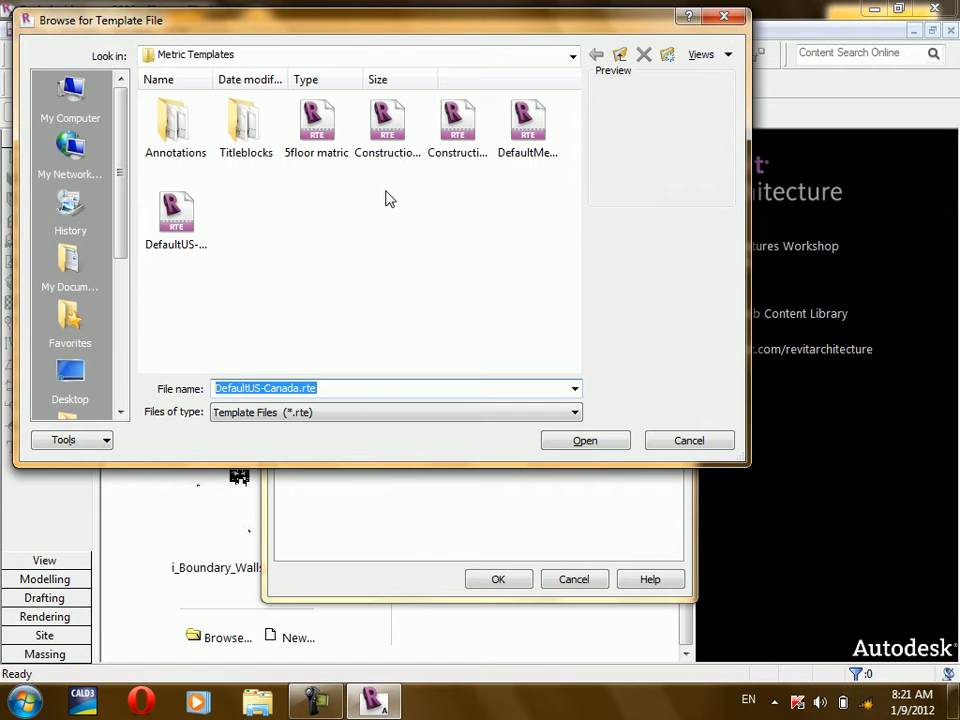
{"action": "left_click", "coordinate": [538, 148]}
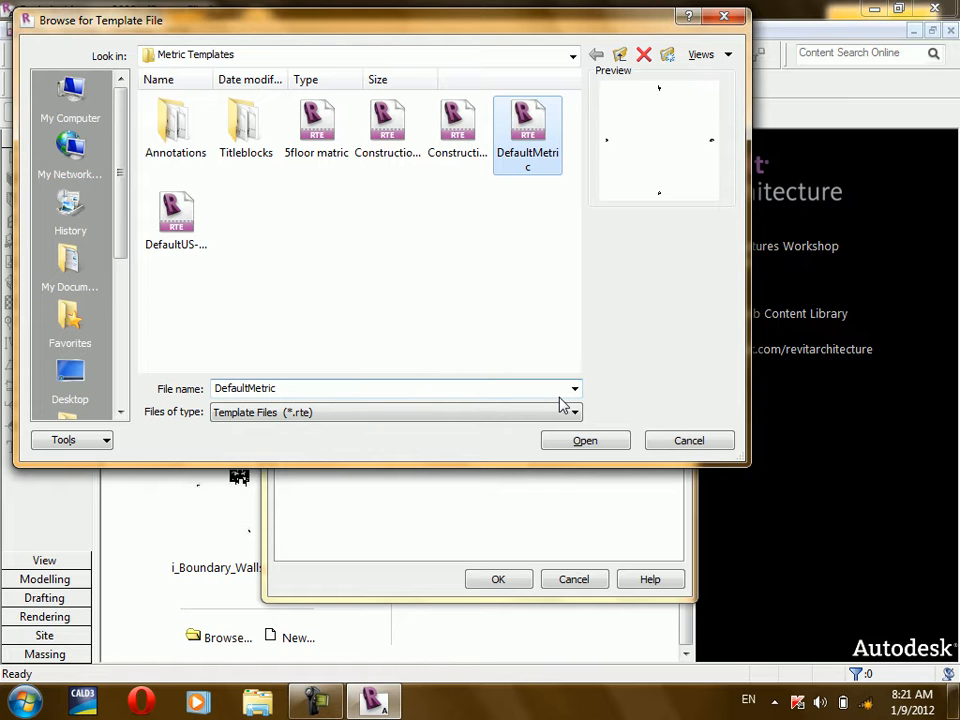
{"action": "left_click", "coordinate": [575, 440]}
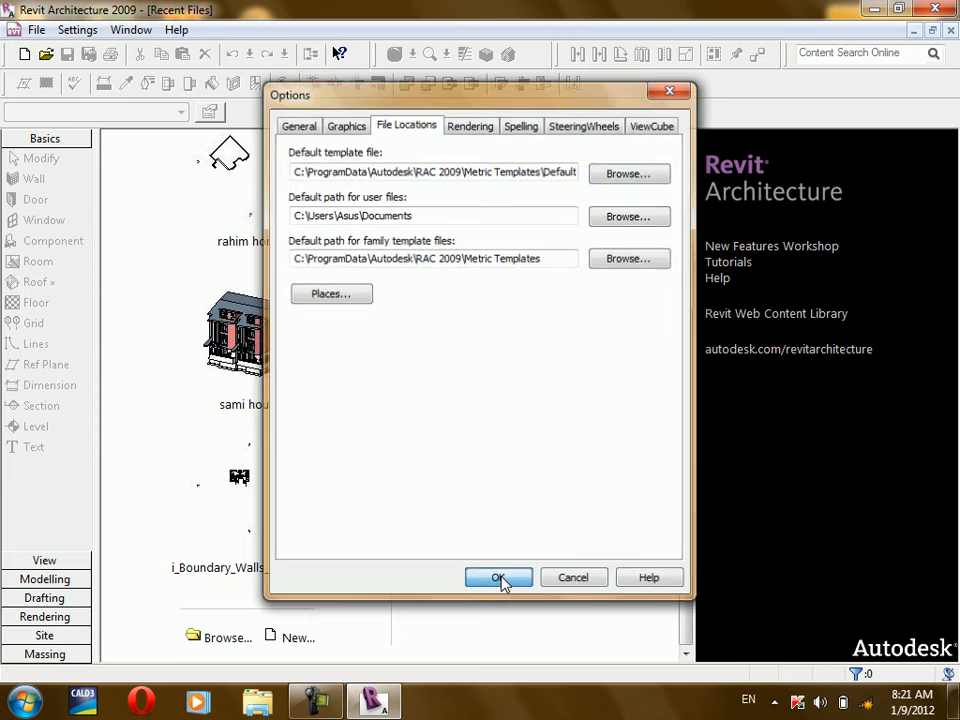
{"action": "left_click", "coordinate": [498, 578]}
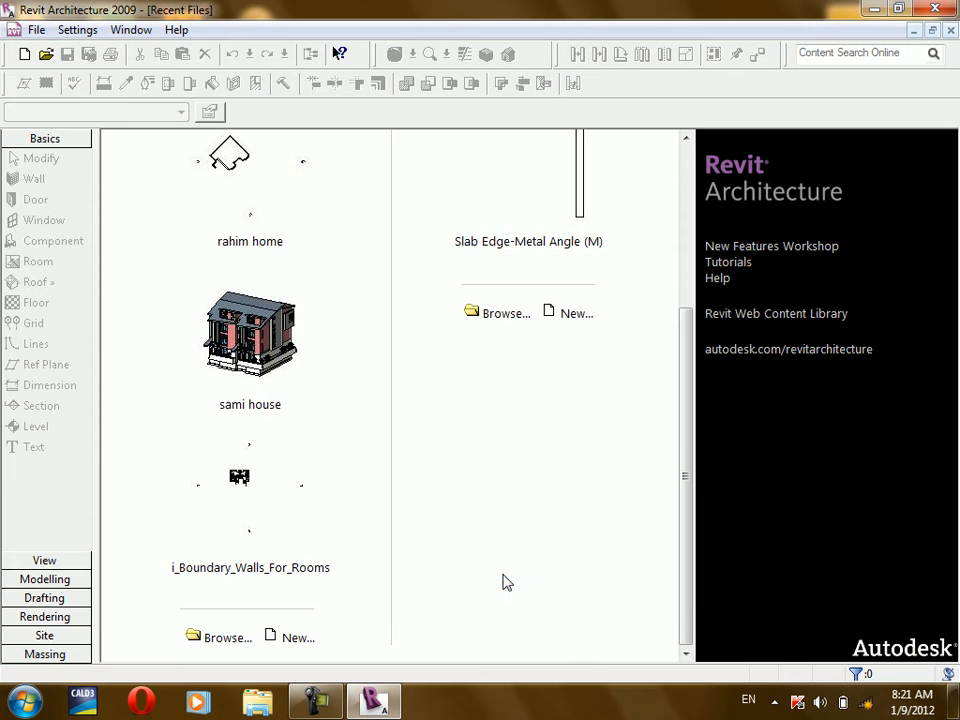
Step: Check the full template path of a new project and create the project from the default DefaultMetric.rte template
{"action": "left_click", "coordinate": [290, 638]}
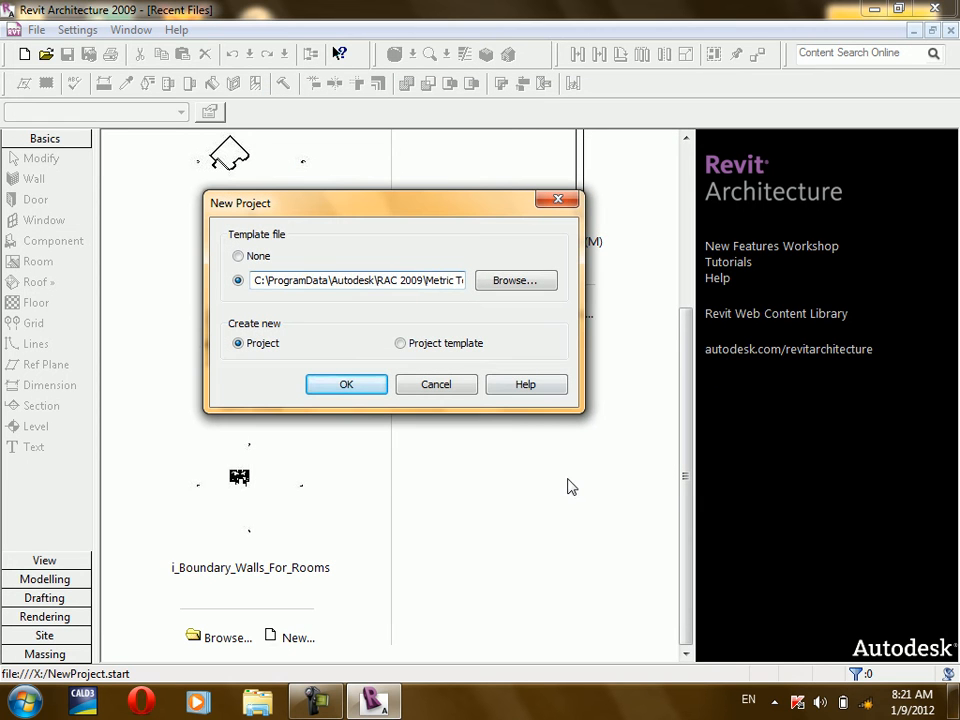
{"action": "key", "text": "Right"}
{"action": "key", "text": "Right"}
{"action": "key", "text": "Right"}
{"action": "key", "text": "Right"}
{"action": "key", "text": "Right"}
{"action": "key", "text": "Right"}
{"action": "key", "text": "Right"}
{"action": "key", "text": "Right"}
{"action": "key", "text": "Right"}
{"action": "key", "text": "Right"}
{"action": "key", "text": "Right"}
{"action": "key", "text": "Right"}
{"action": "key", "text": "Right"}
{"action": "key", "text": "Right"}
{"action": "key", "text": "Right"}
{"action": "key", "text": "Right"}
{"action": "key", "text": "Right"}
{"action": "key", "text": "Right"}
{"action": "key", "text": "Right"}
{"action": "key", "text": "Right"}
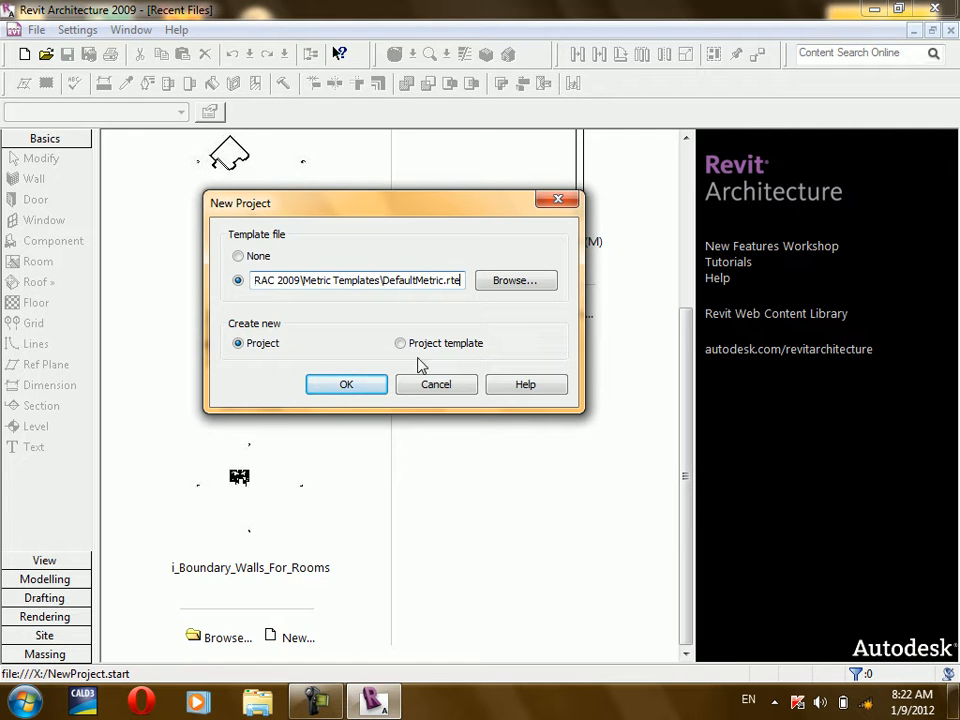
{"action": "left_click", "coordinate": [330, 391]}
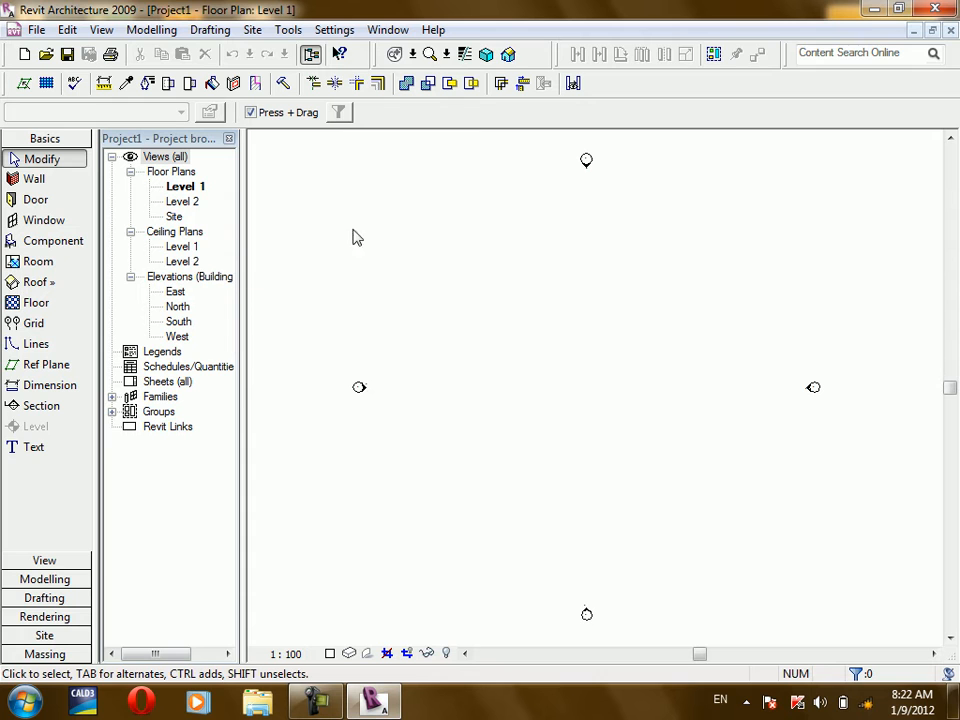
Step: Close Revit Architecture without saving the project and relaunch it from the desktop
{"action": "left_click", "coordinate": [933, 8]}
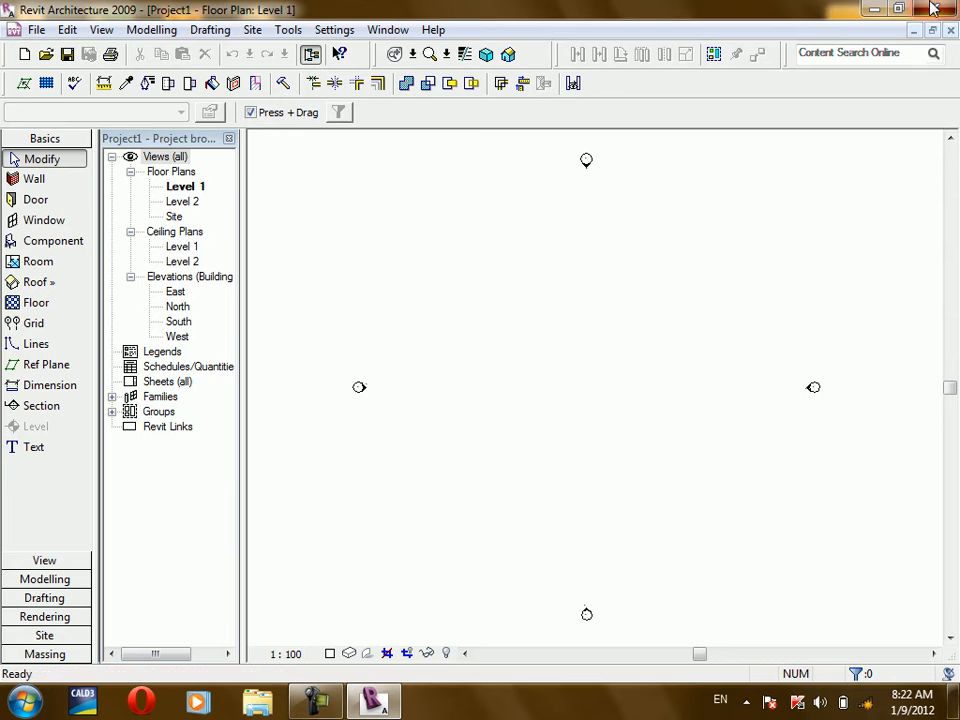
{"action": "right_click", "coordinate": [443, 175]}
{"action": "left_click", "coordinate": [491, 248]}
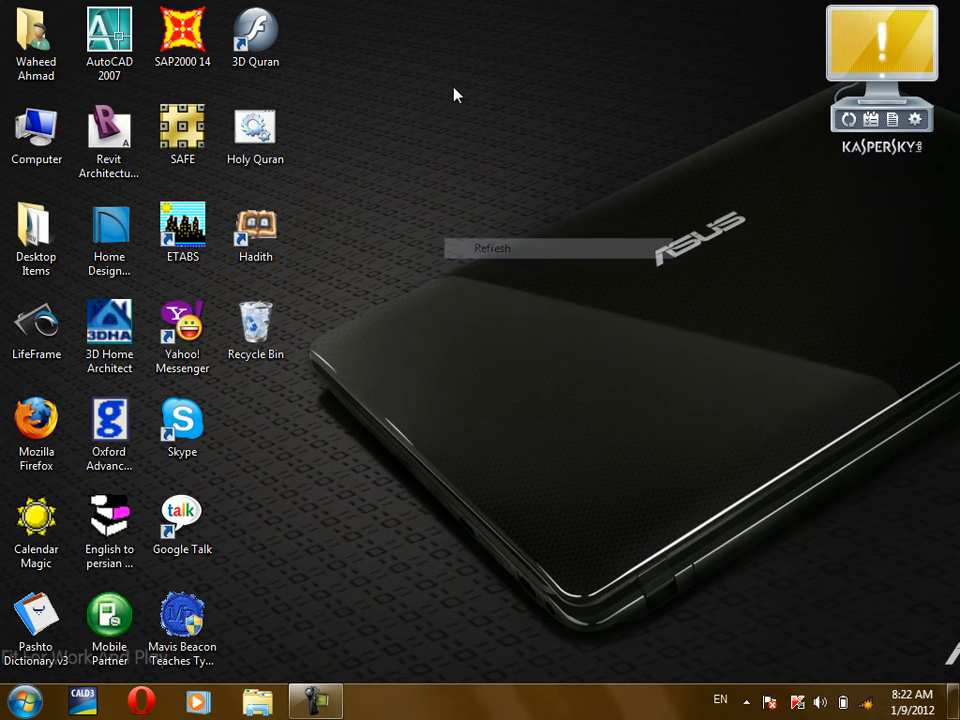
{"action": "double_click", "coordinate": [107, 164]}
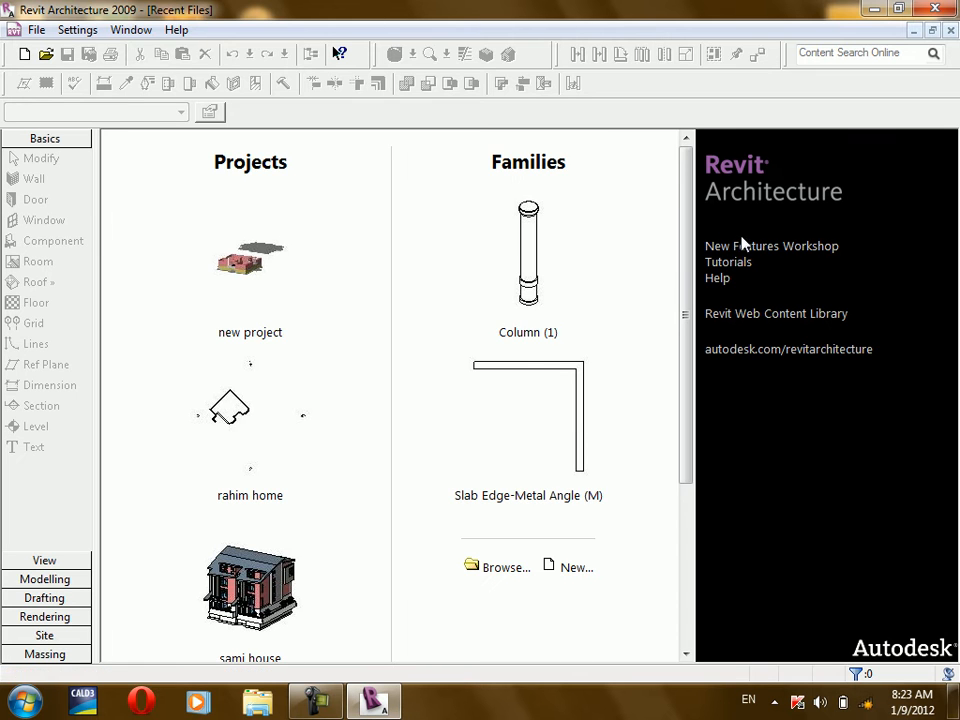
Step: Review the recent projects, recent families and help links on the Recent Files start page
{"action": "left_click_drag", "start_coordinate": [686, 268], "coordinate": [677, 208]}
{"action": "left_click_drag", "start_coordinate": [680, 290], "coordinate": [431, 632]}
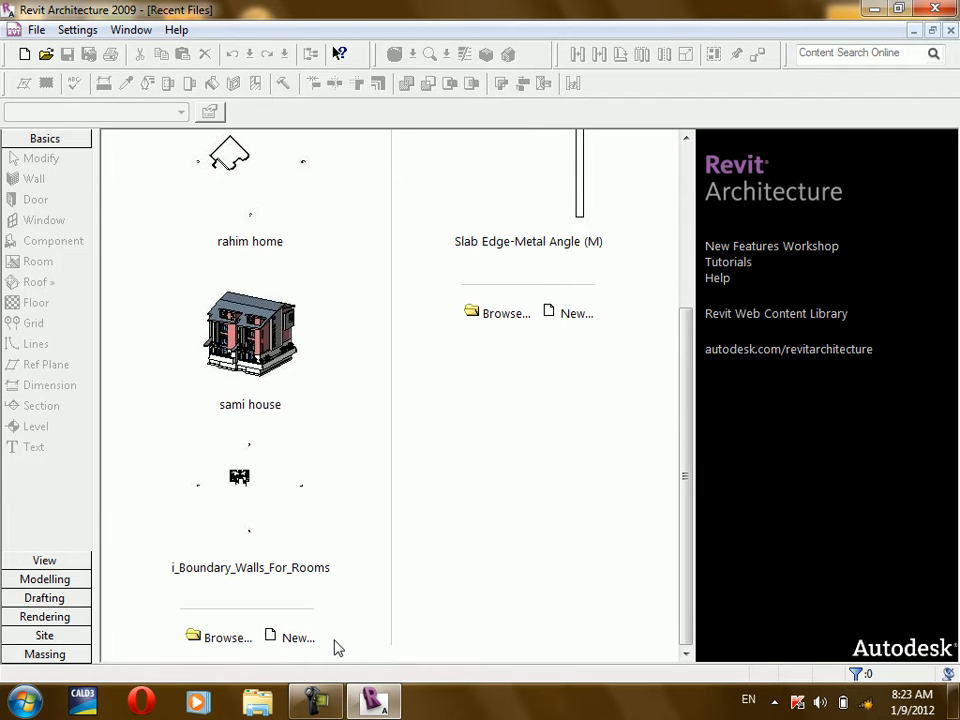
{"action": "left_click_drag", "start_coordinate": [690, 542], "coordinate": [665, 295]}
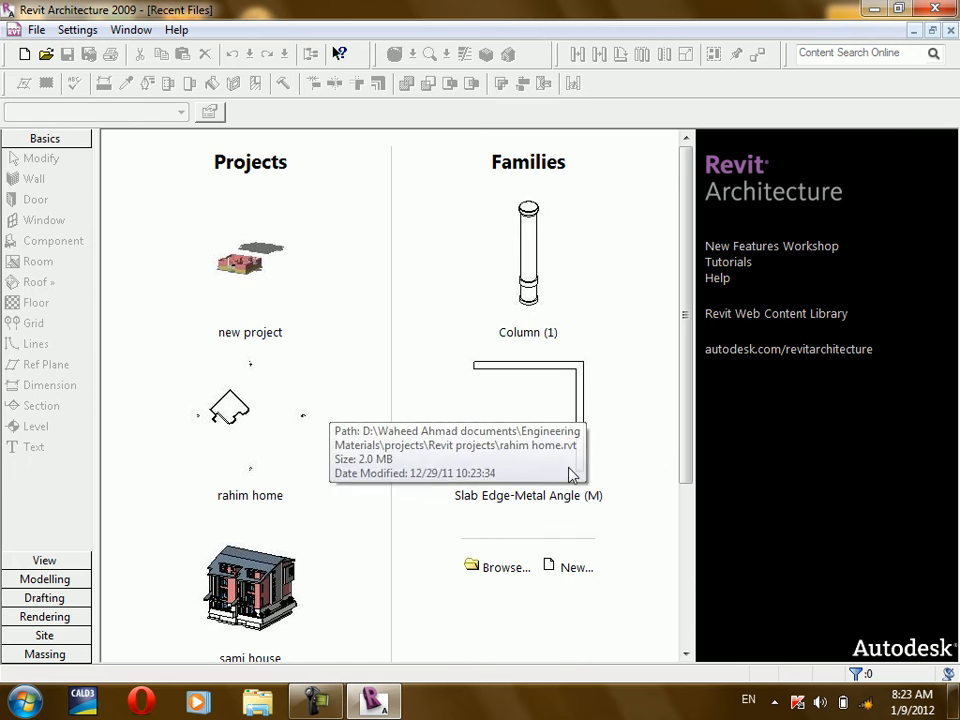
{"action": "left_click_drag", "start_coordinate": [688, 433], "coordinate": [371, 236]}
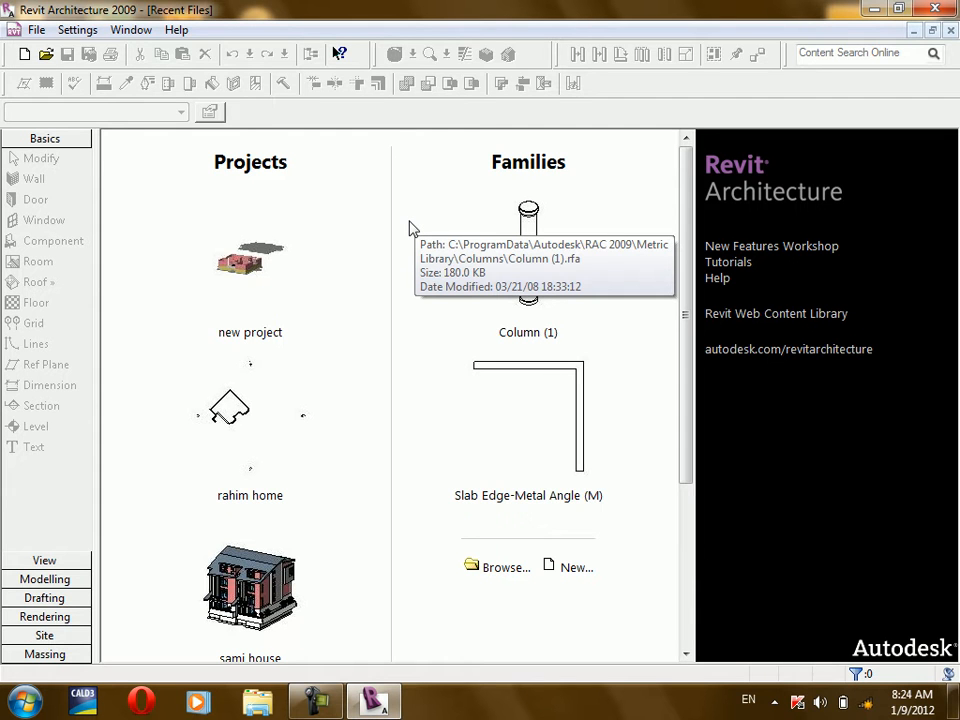
{"action": "left_click_drag", "start_coordinate": [685, 358], "coordinate": [664, 264]}
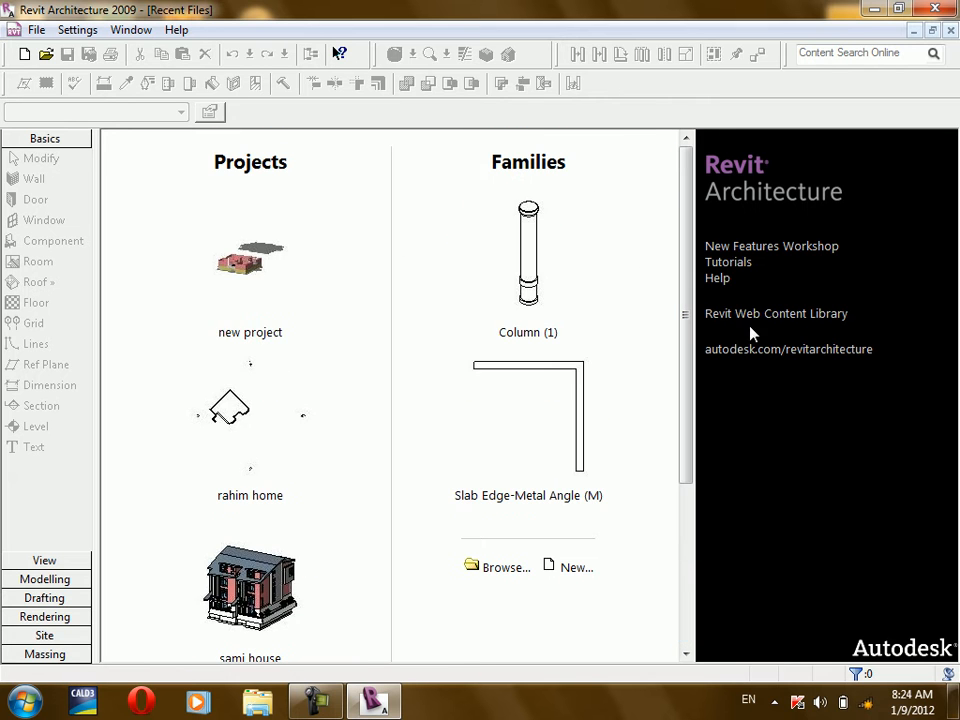
Step: Start a new project and delete the 5floor matric template file from the Metric Templates folder while choosing a template
{"action": "left_click_drag", "start_coordinate": [686, 352], "coordinate": [703, 557]}
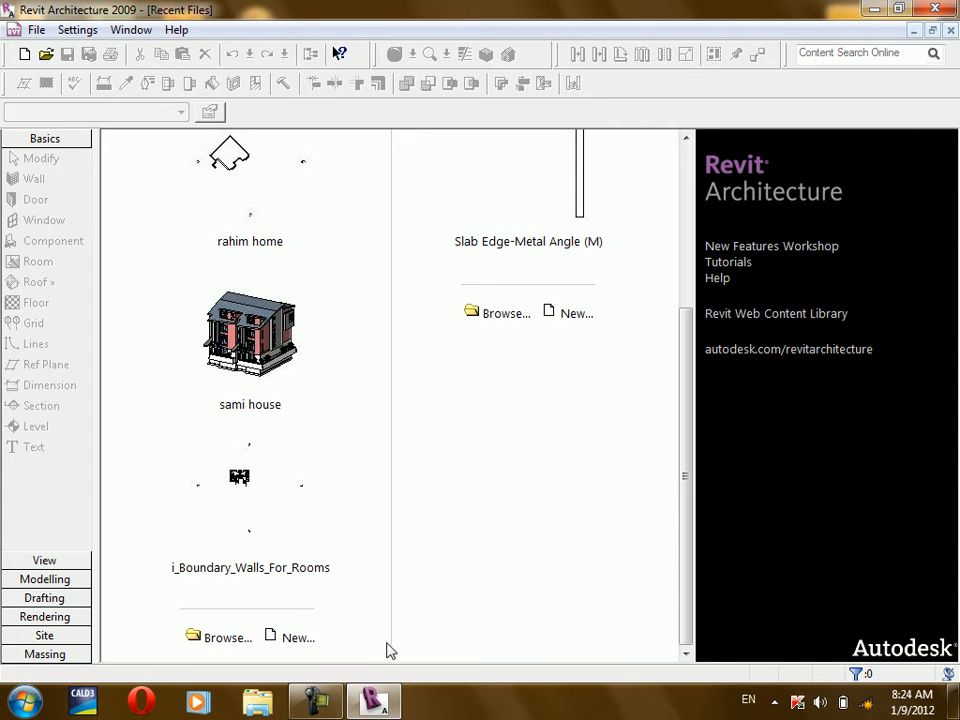
{"action": "left_click", "coordinate": [293, 638]}
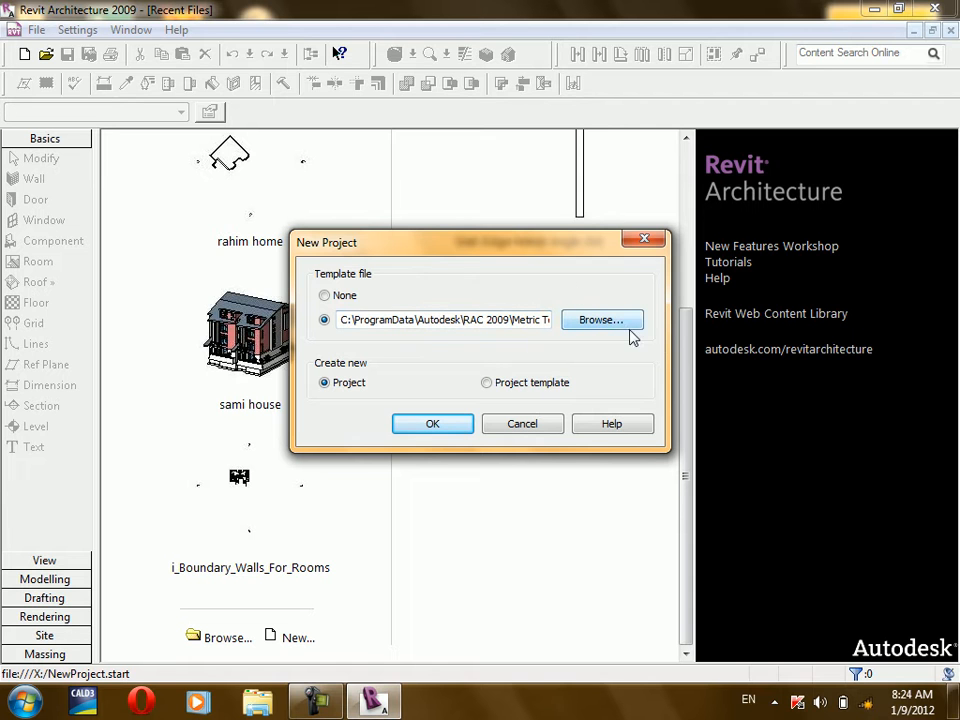
{"action": "left_click", "coordinate": [593, 330]}
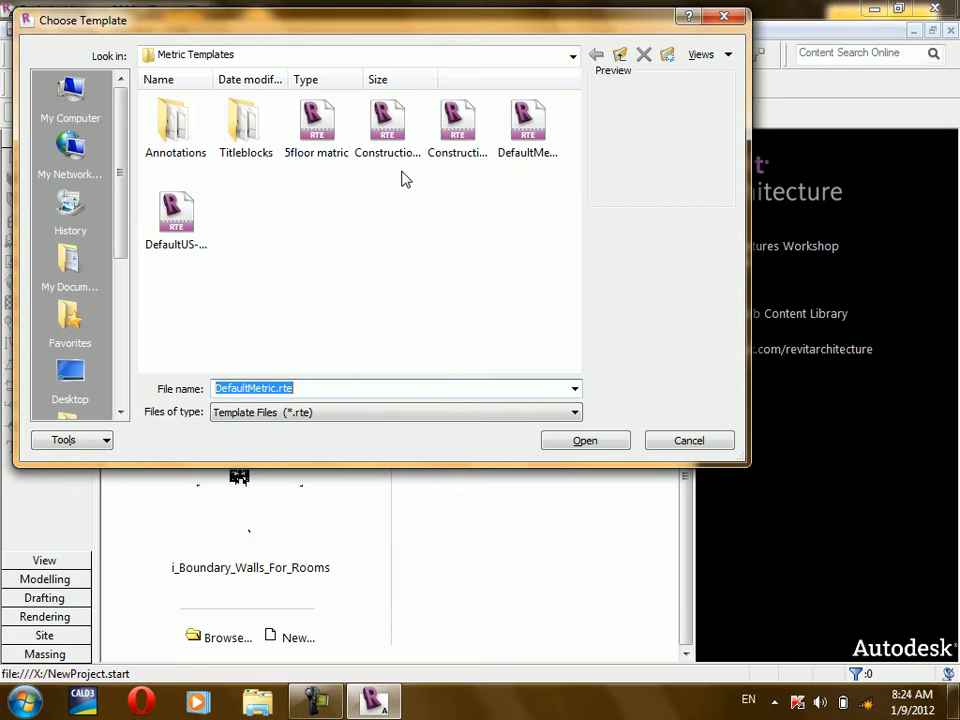
{"action": "left_click", "coordinate": [347, 147]}
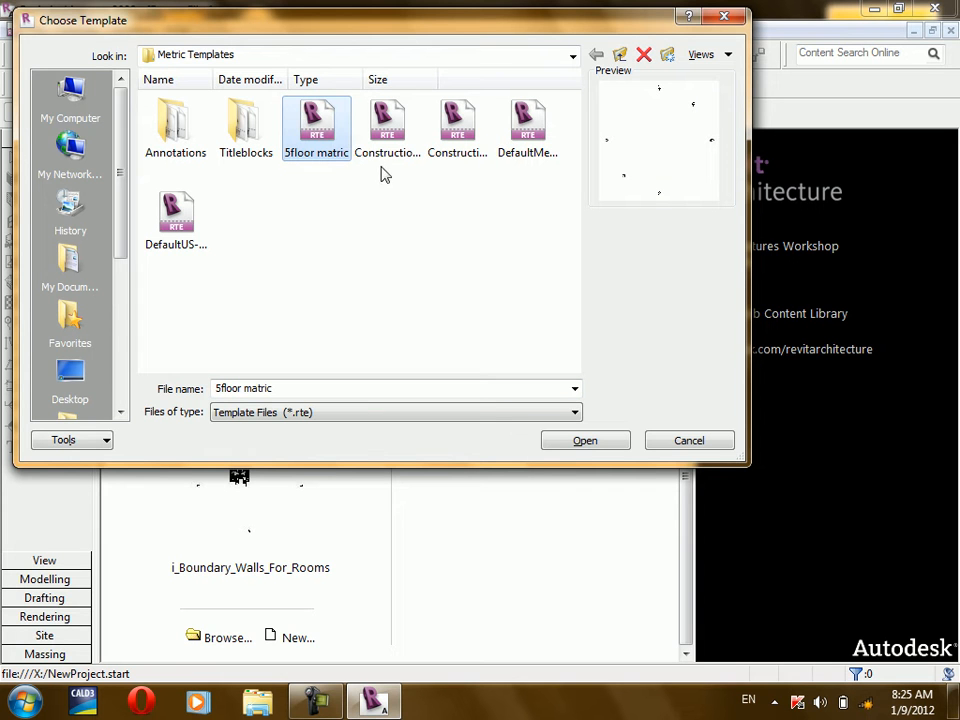
{"action": "key", "text": "Delete"}
{"action": "key", "text": "Return"}
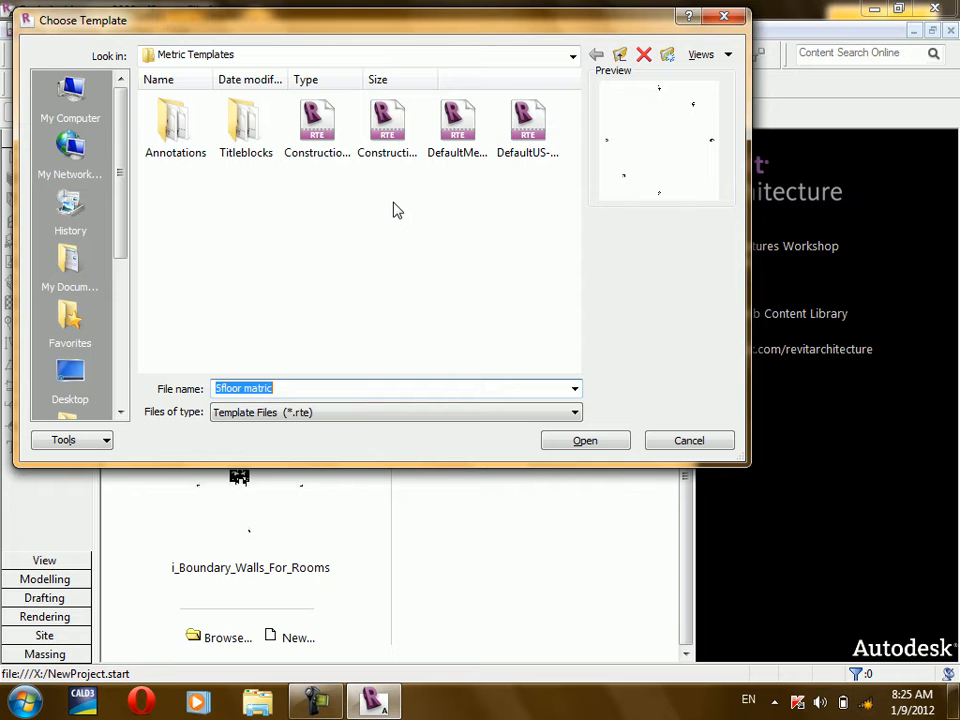
Step: Choose DefaultMetric as the template file and create the new project from it
{"action": "left_click", "coordinate": [457, 125]}
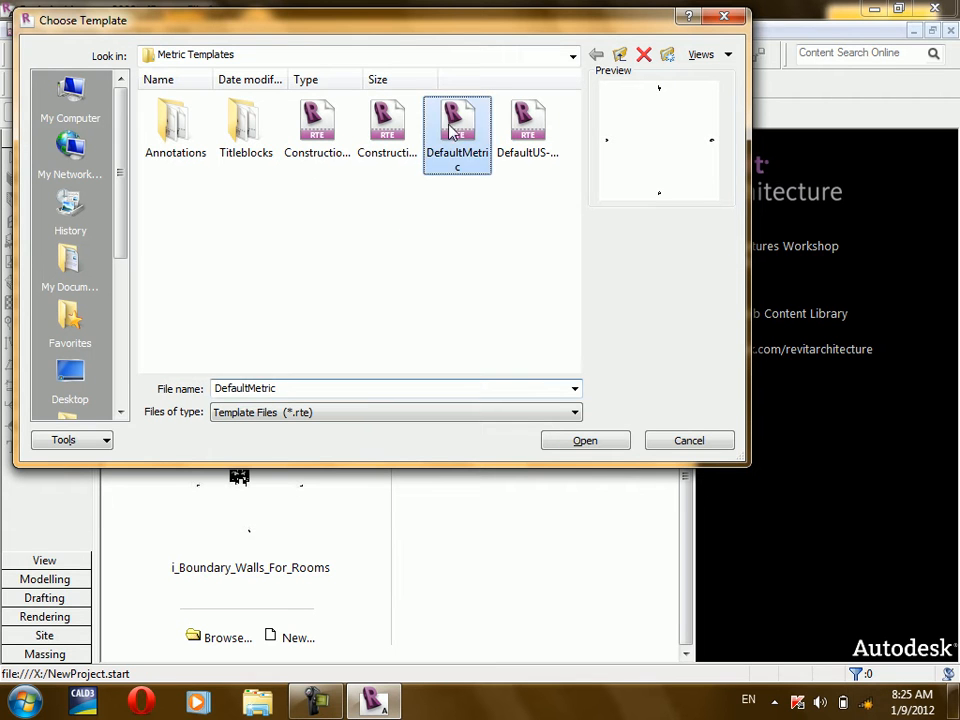
{"action": "left_click", "coordinate": [590, 440]}
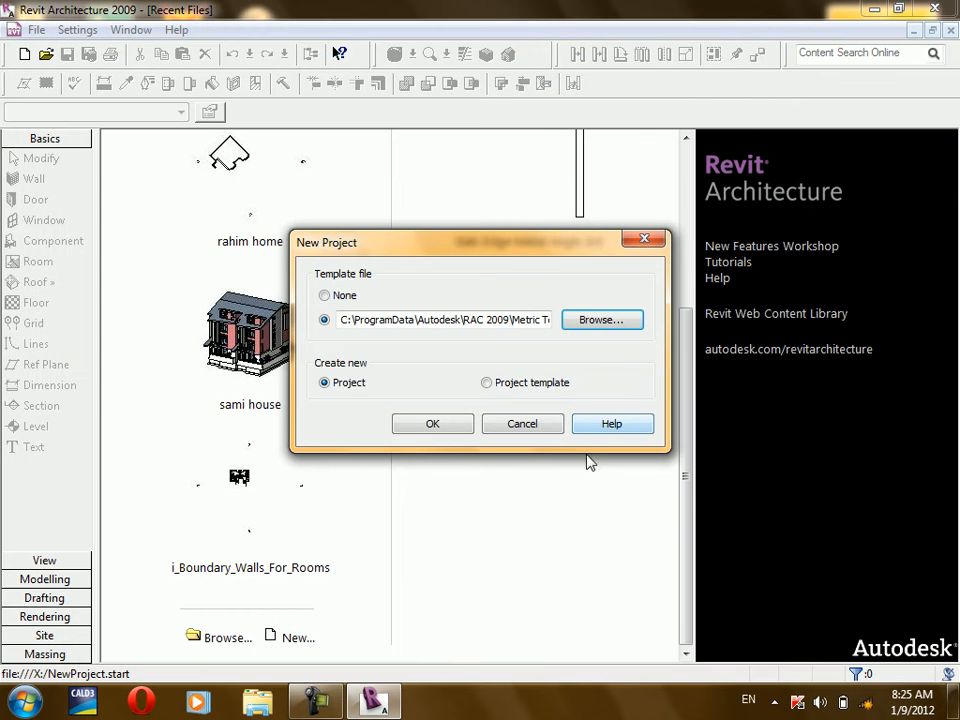
{"action": "left_click", "coordinate": [430, 421]}
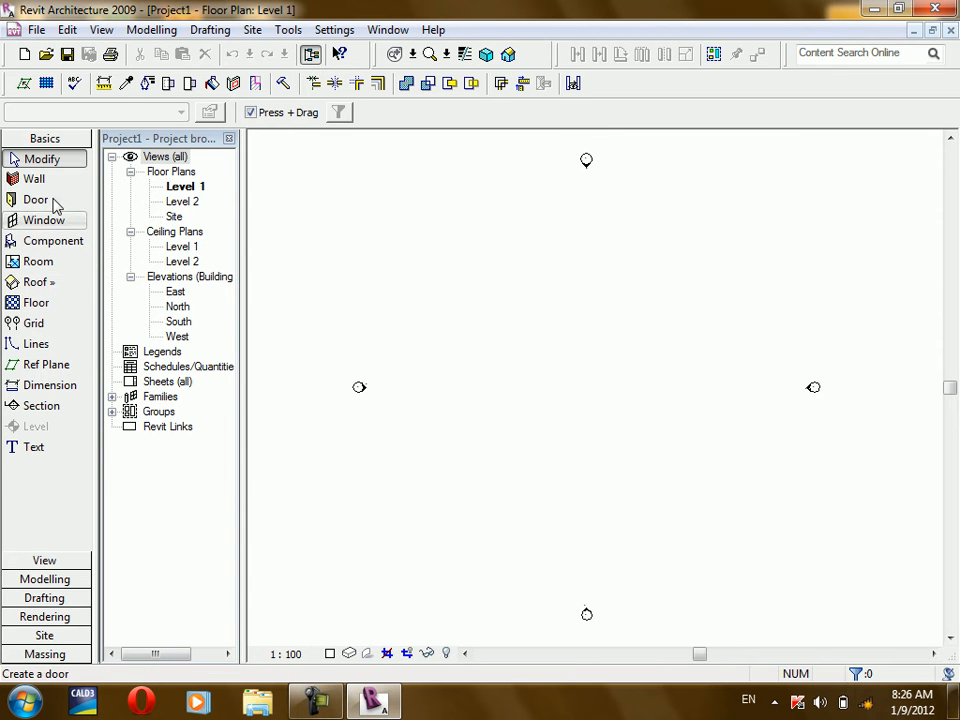
Step: Widen the Project browser to make room for its longer entry names
{"action": "mouse_move", "coordinate": [242, 192]}
{"action": "left_mouse_down"}
{"action": "mouse_move", "coordinate": [245, 201]}
{"action": "mouse_move", "coordinate": [313, 201]}
{"action": "mouse_move", "coordinate": [275, 200]}
{"action": "left_mouse_up"}
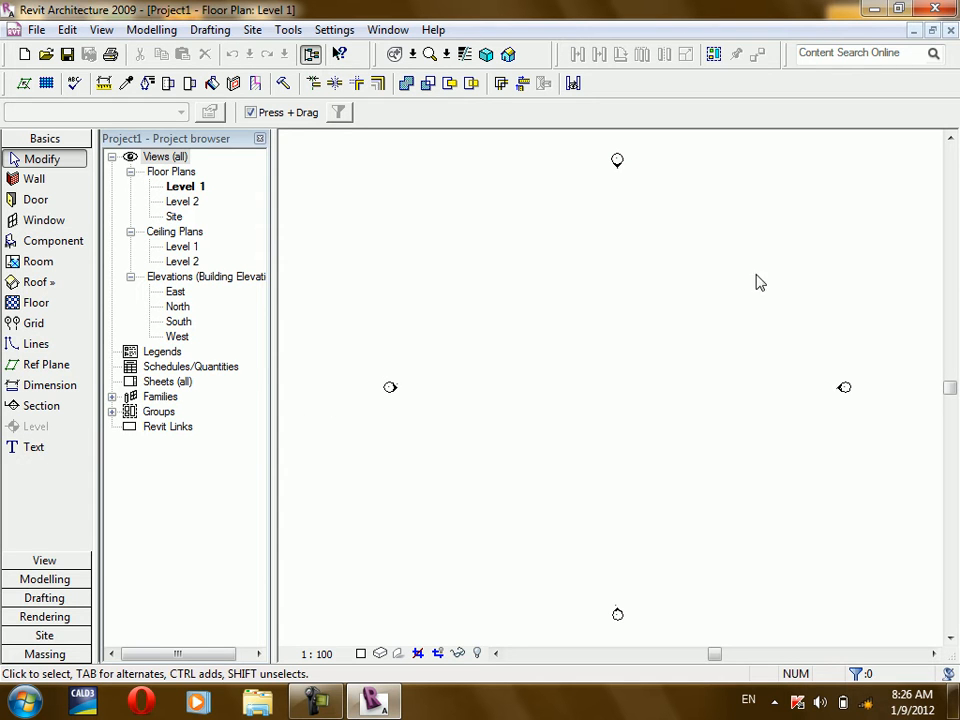
{"action": "scroll", "coordinate": [525, 244], "scroll_direction": "down", "scroll_amount": 2}
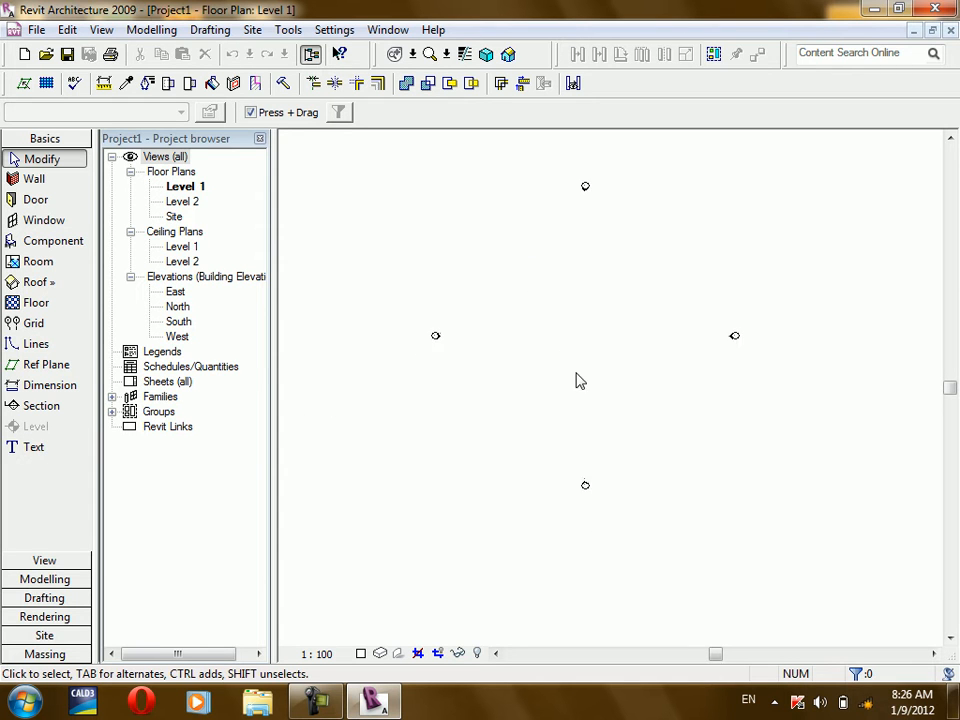
Step: Open the South elevation view of the building
{"action": "scroll", "coordinate": [460, 216], "scroll_direction": "up", "scroll_amount": 1}
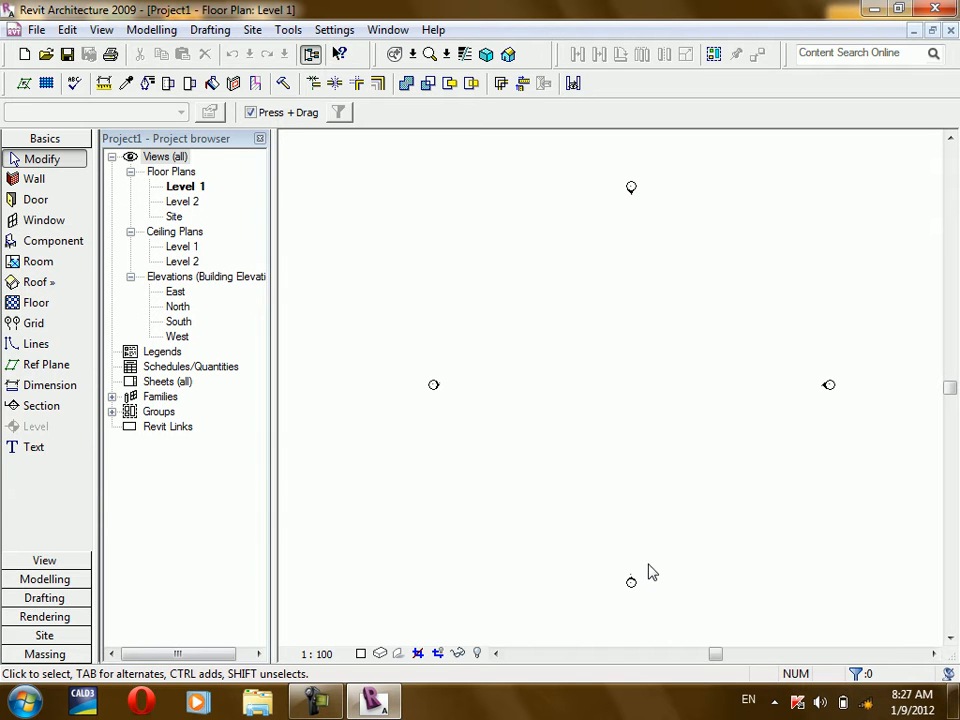
{"action": "double_click", "coordinate": [178, 322]}
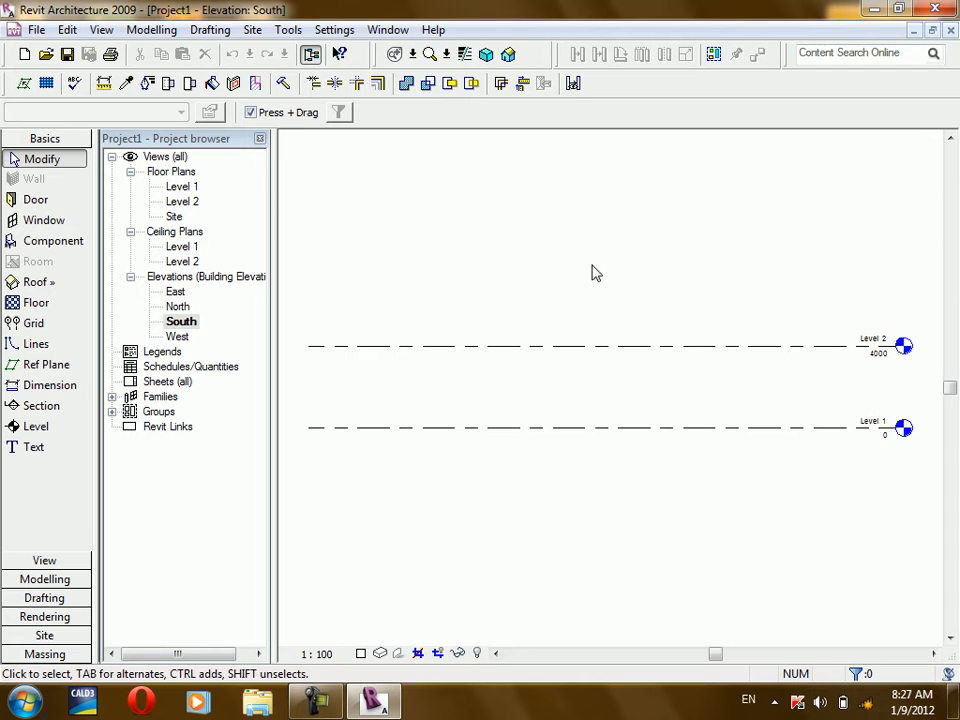
Step: Draw a new level 3000 mm above Level 2, ending in line with the existing level heads
{"action": "left_click", "coordinate": [47, 428]}
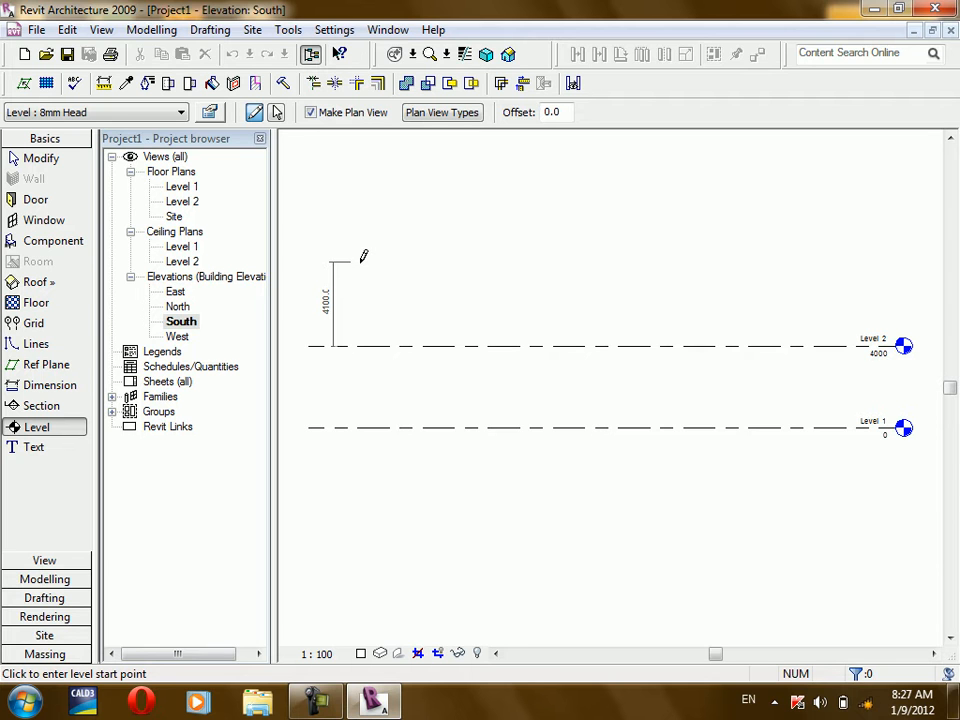
{"action": "type", "text": "30"}
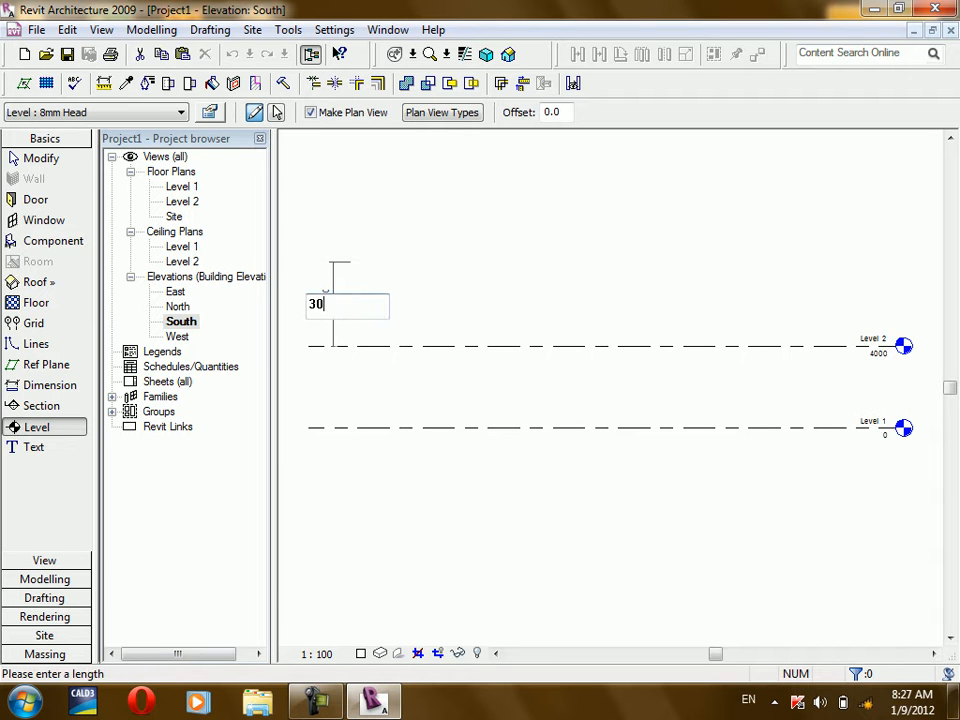
{"action": "type", "text": "000"}
{"action": "key", "text": "BackSpace"}
{"action": "key", "text": "Return"}
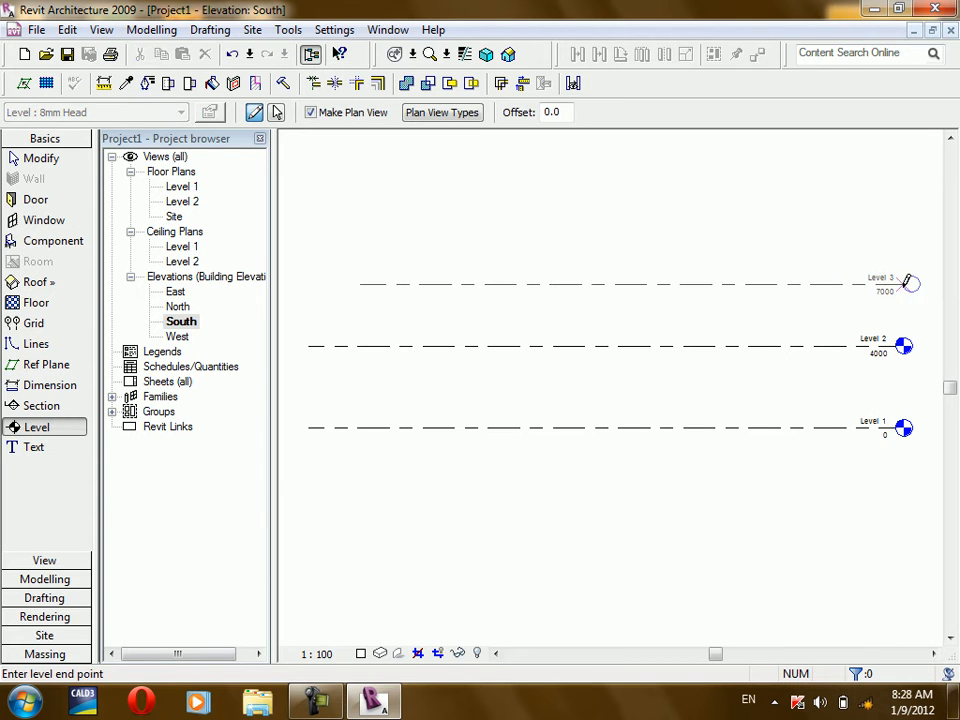
{"action": "left_click", "coordinate": [900, 283]}
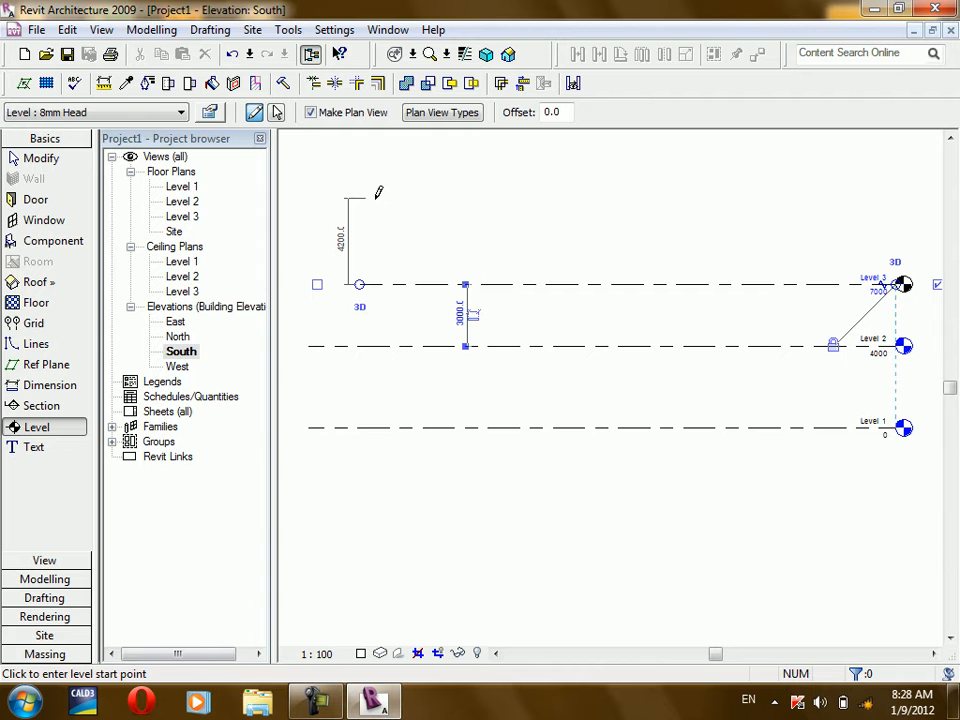
Step: Add two more levels above Level 3 by picking the topmost level each time with a 3000 mm offset
{"action": "left_click", "coordinate": [376, 206]}
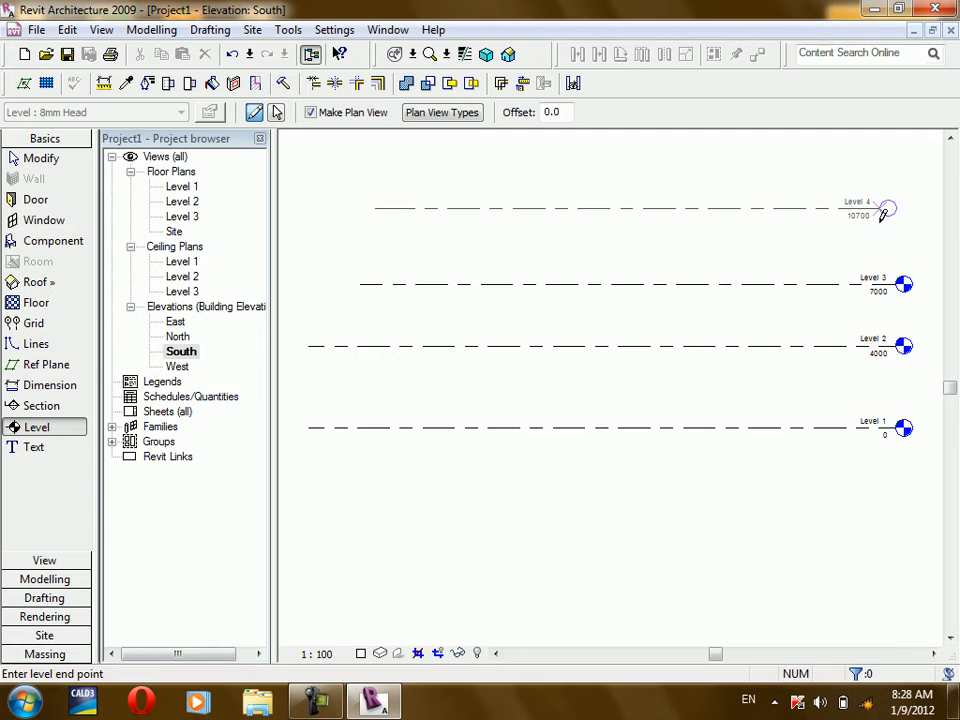
{"action": "left_click", "coordinate": [276, 112]}
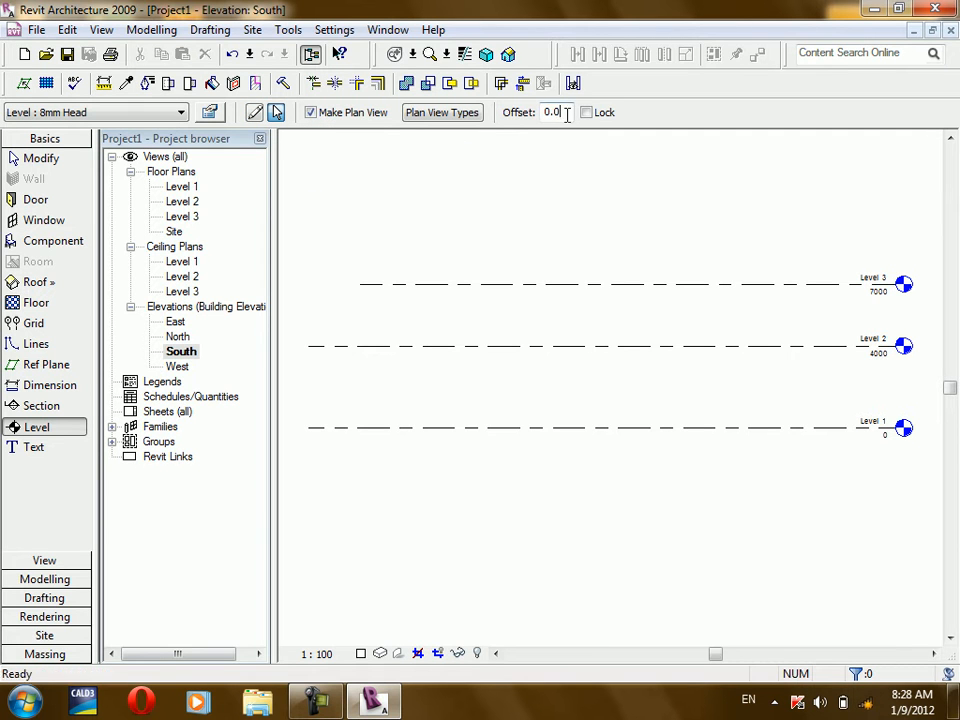
{"action": "left_click_drag", "start_coordinate": [566, 114], "coordinate": [504, 121]}
{"action": "type", "text": "300"}
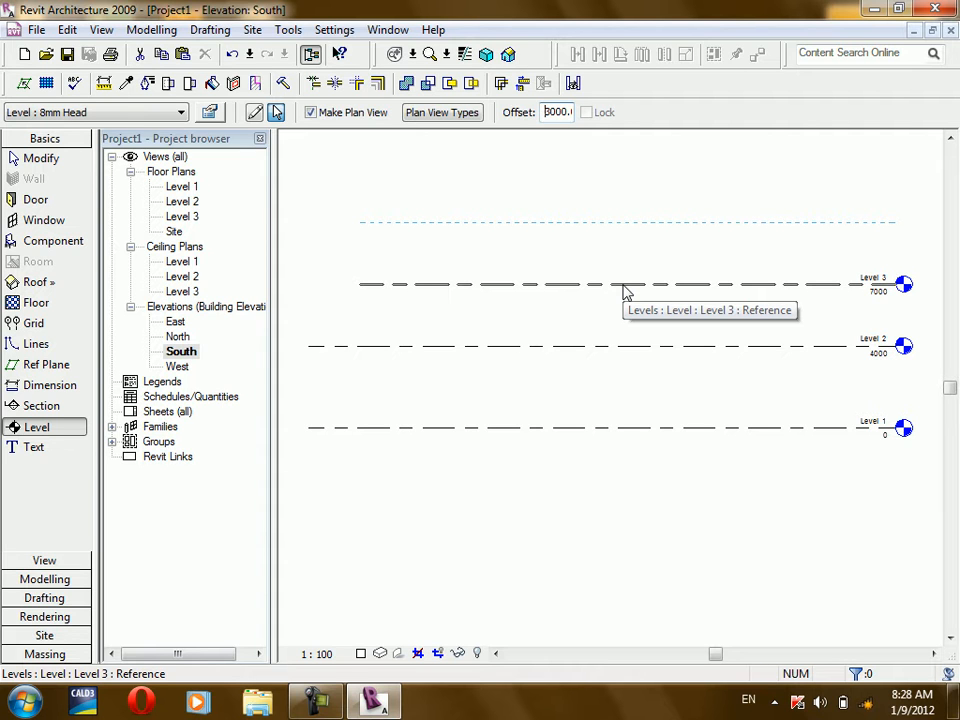
{"action": "left_click", "coordinate": [625, 291]}
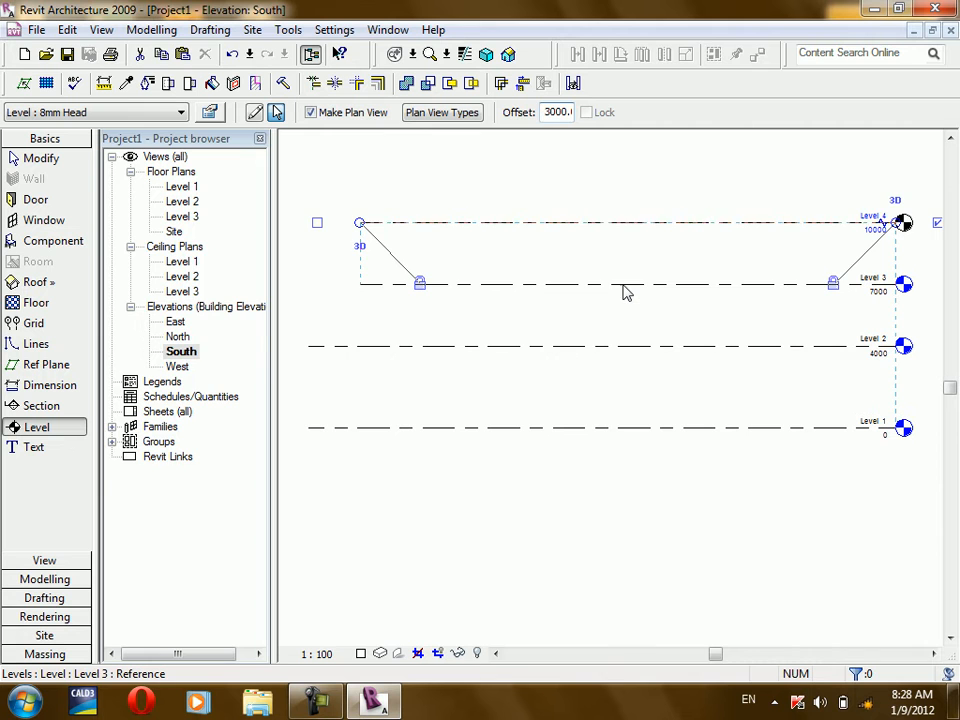
{"action": "left_click", "coordinate": [633, 222]}
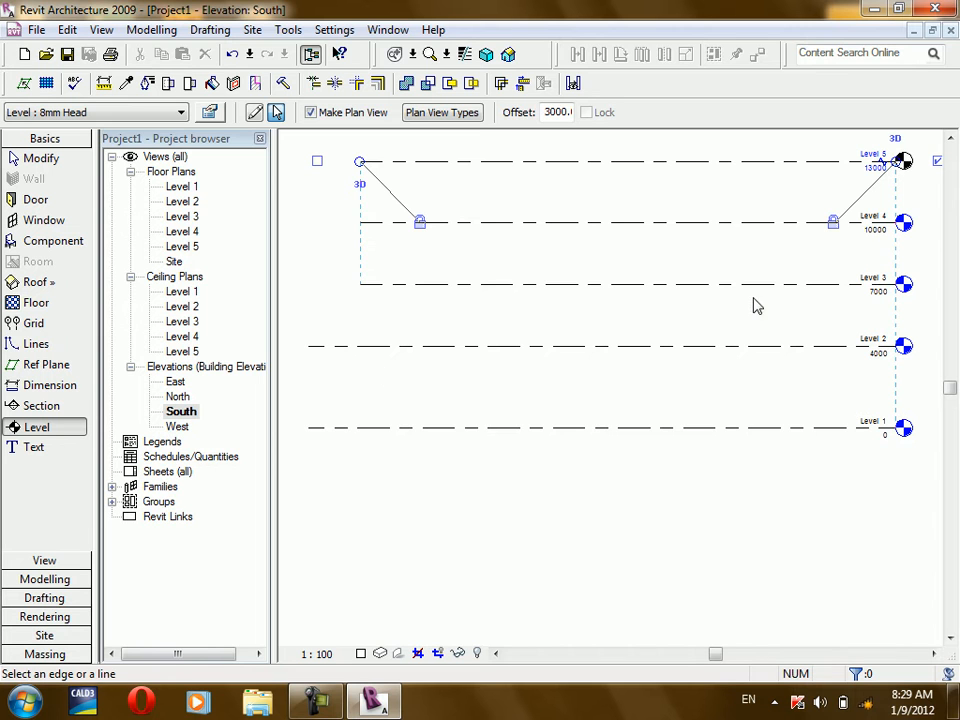
Step: Delete the three added levels above Level 2
{"action": "scroll", "coordinate": [458, 270], "scroll_direction": "down", "scroll_amount": 2}
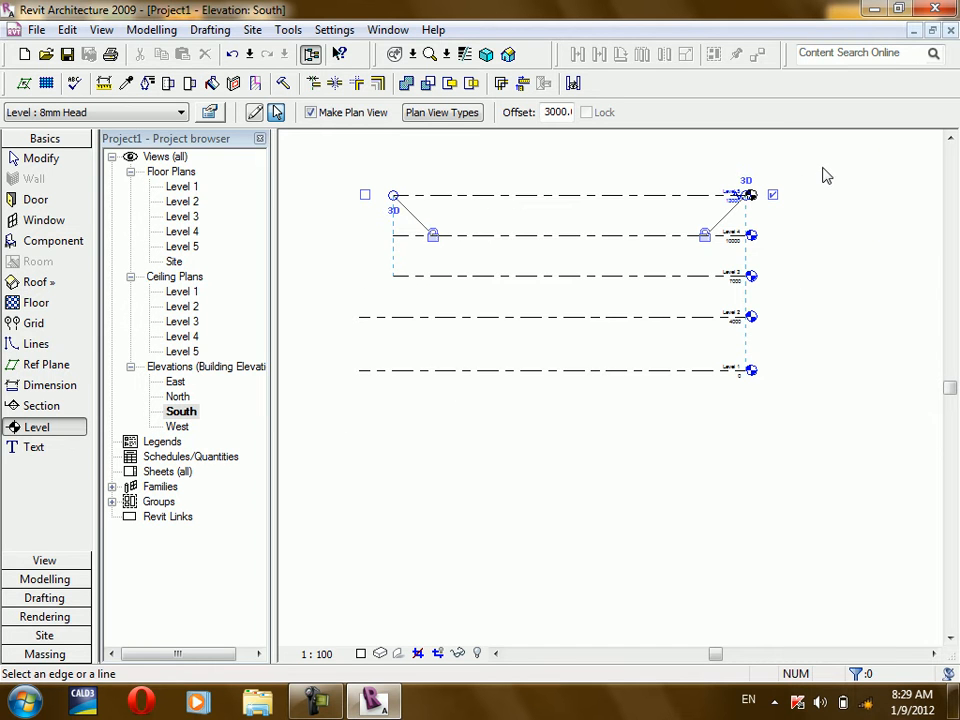
{"action": "left_click", "coordinate": [20, 160]}
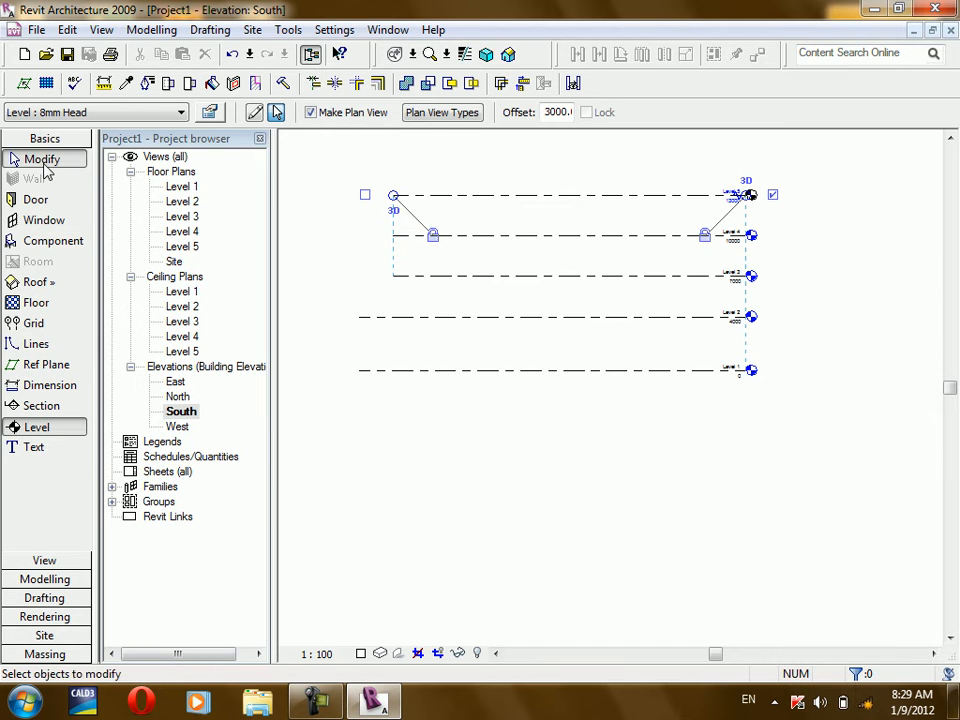
{"action": "left_click_drag", "start_coordinate": [831, 162], "coordinate": [664, 311]}
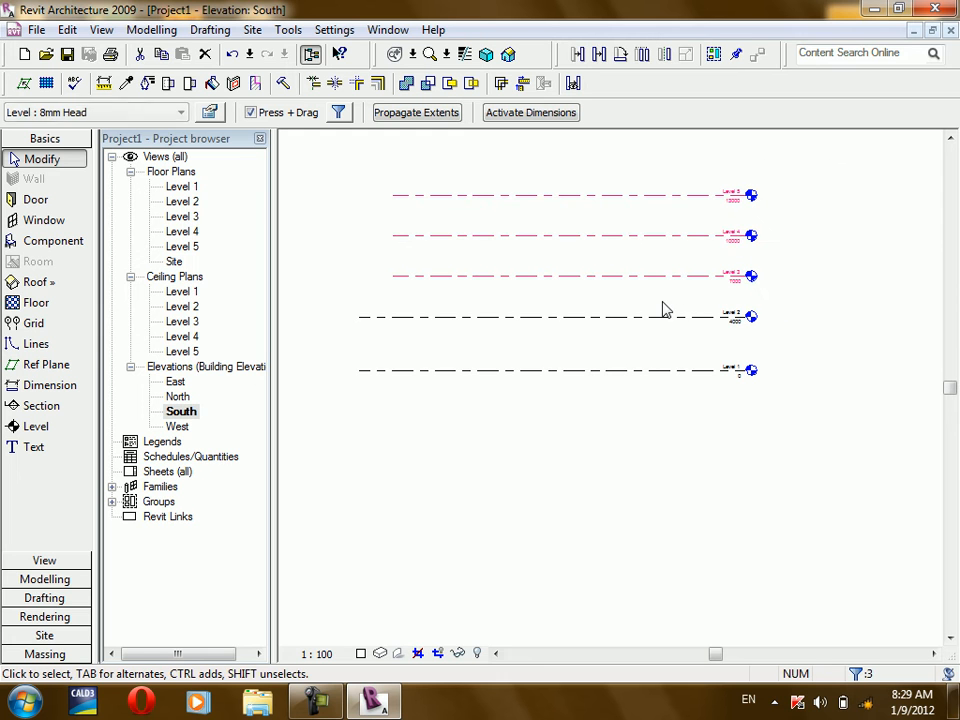
{"action": "key", "text": "Delete"}
{"action": "left_click", "coordinate": [542, 414]}
Step: Rename Level 1 as "1st floor" in the elevation, including its corresponding views
{"action": "scroll", "coordinate": [360, 302], "scroll_direction": "up", "scroll_amount": 2}
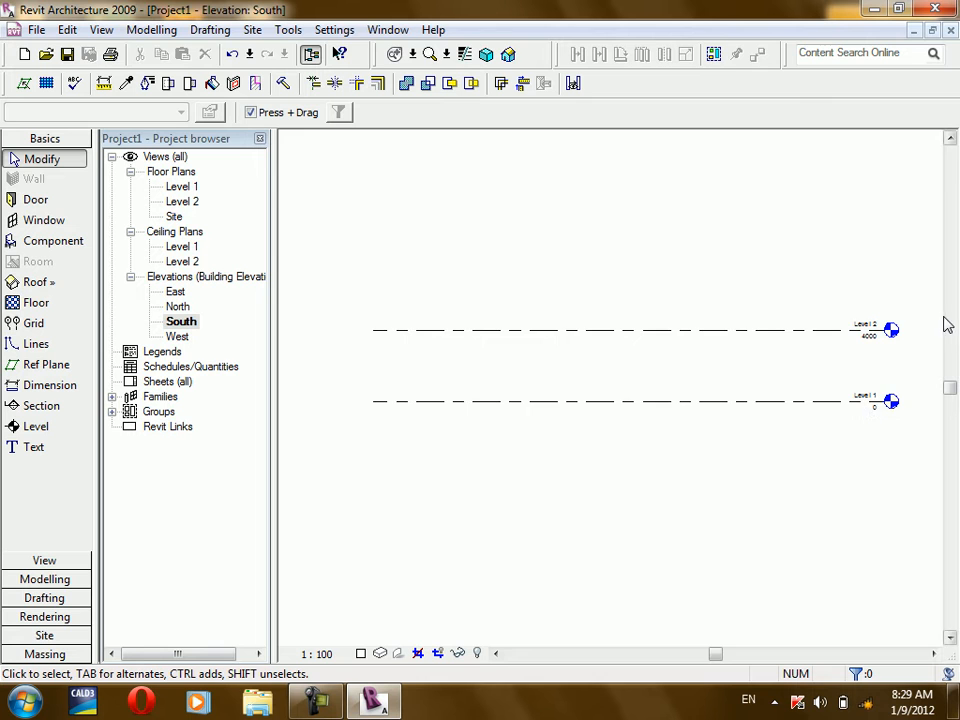
{"action": "scroll", "coordinate": [942, 320], "scroll_direction": "up", "scroll_amount": 1}
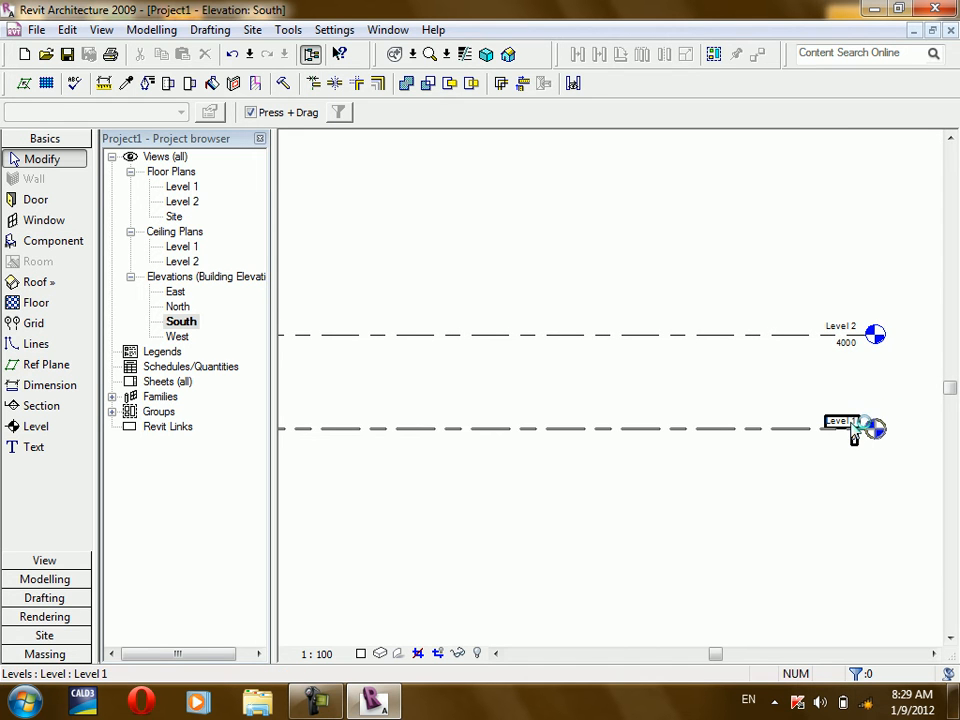
{"action": "left_click", "coordinate": [767, 430]}
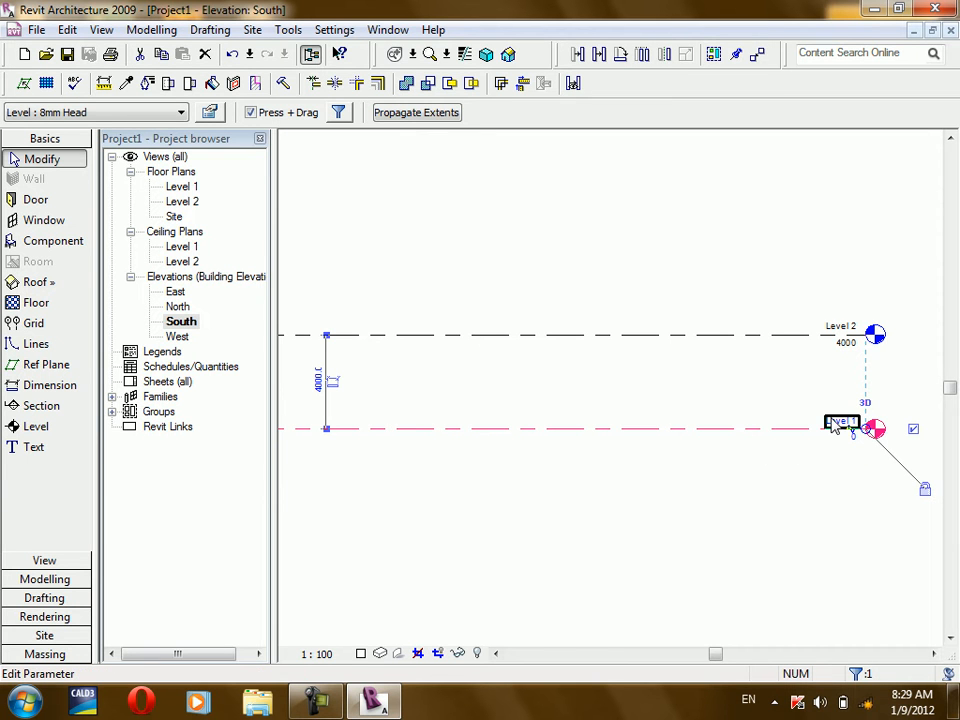
{"action": "left_click", "coordinate": [838, 424]}
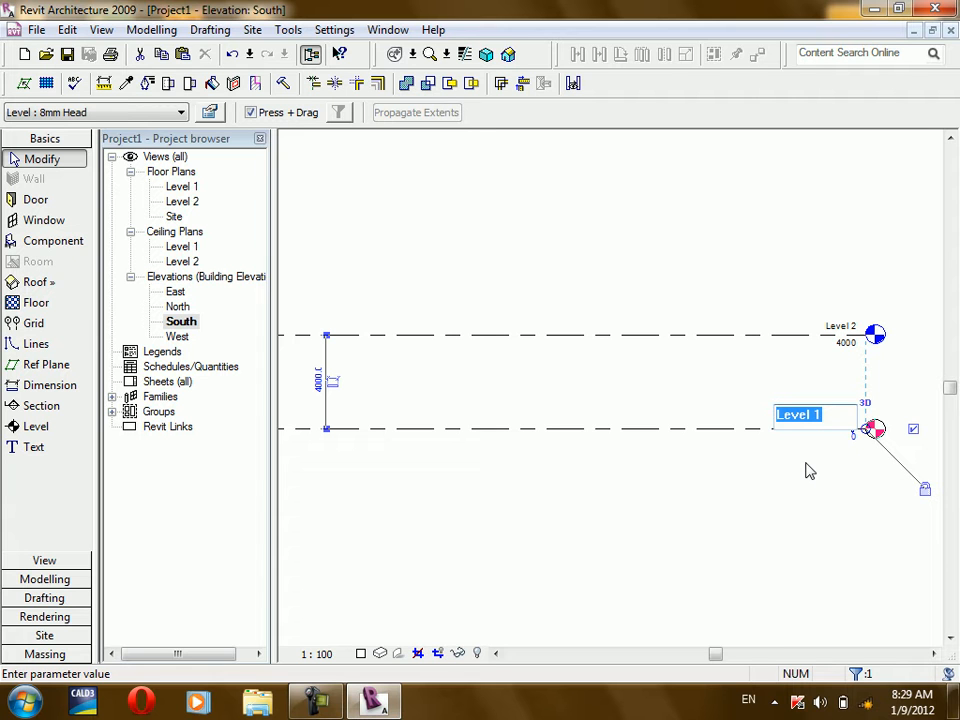
{"action": "type", "text": "1s"}
{"action": "key", "text": "Return"}
{"action": "key", "text": "Return"}
{"action": "key", "text": "g"}
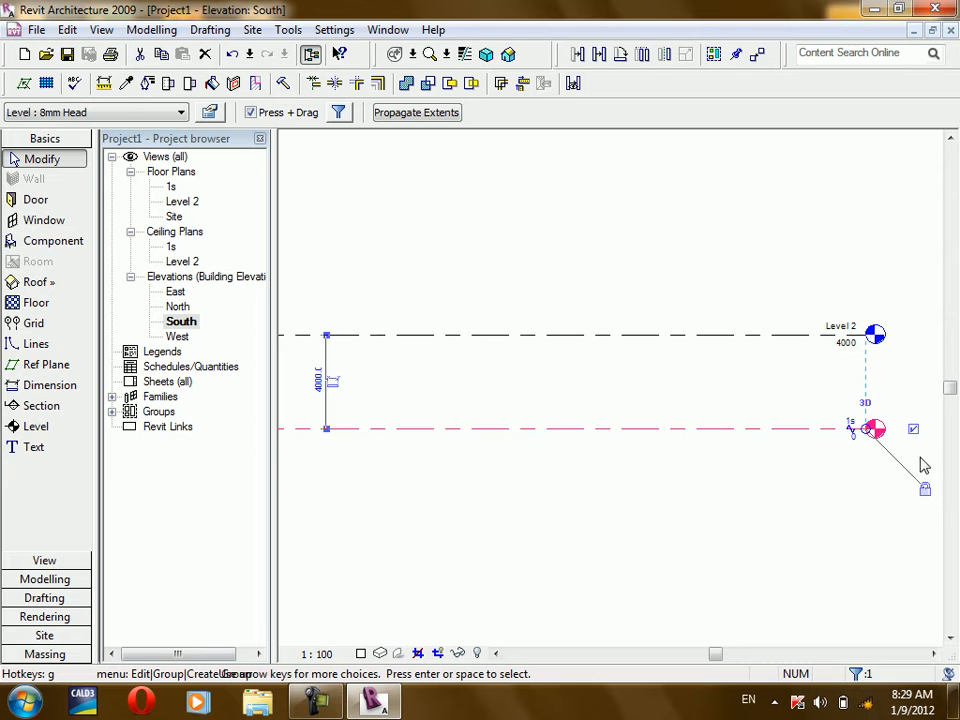
{"action": "left_click", "coordinate": [851, 421]}
{"action": "left_click", "coordinate": [849, 414]}
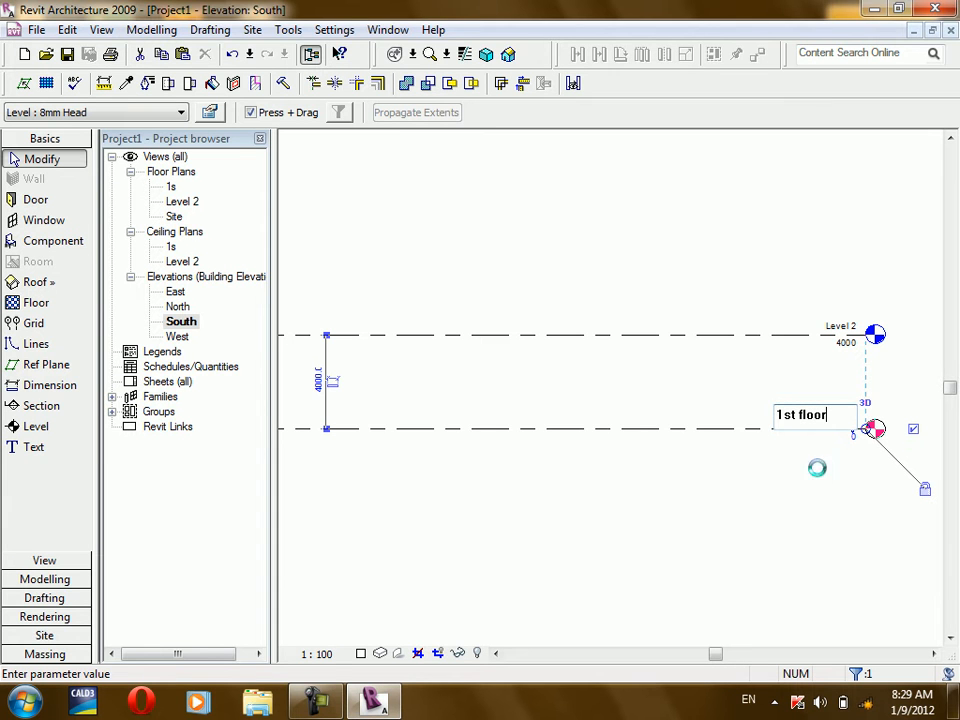
{"action": "key", "text": "Return"}
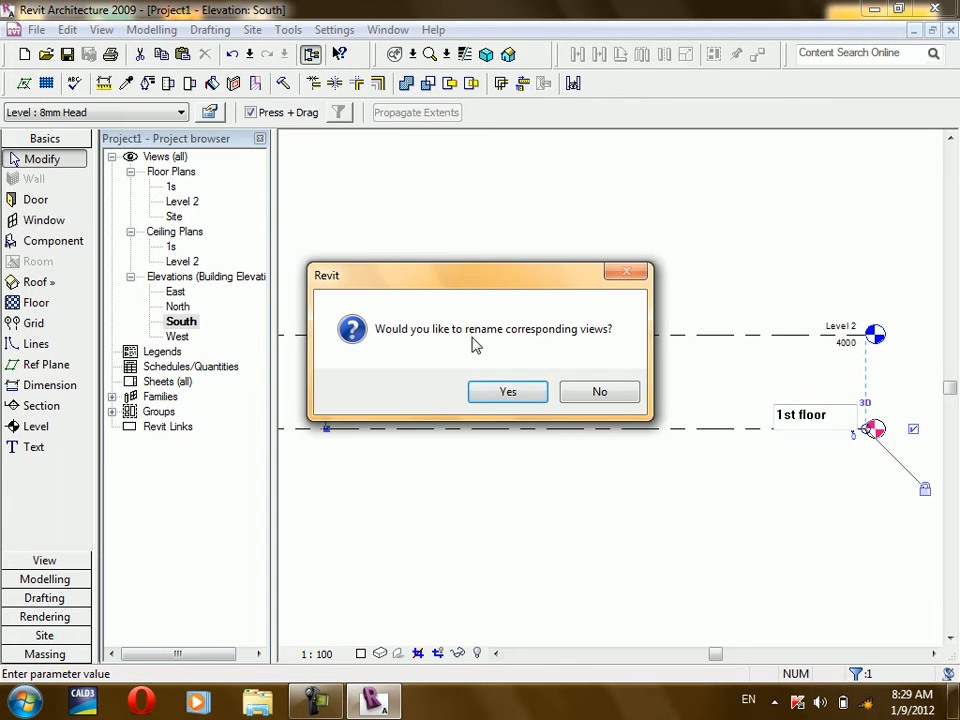
{"action": "left_click", "coordinate": [508, 393]}
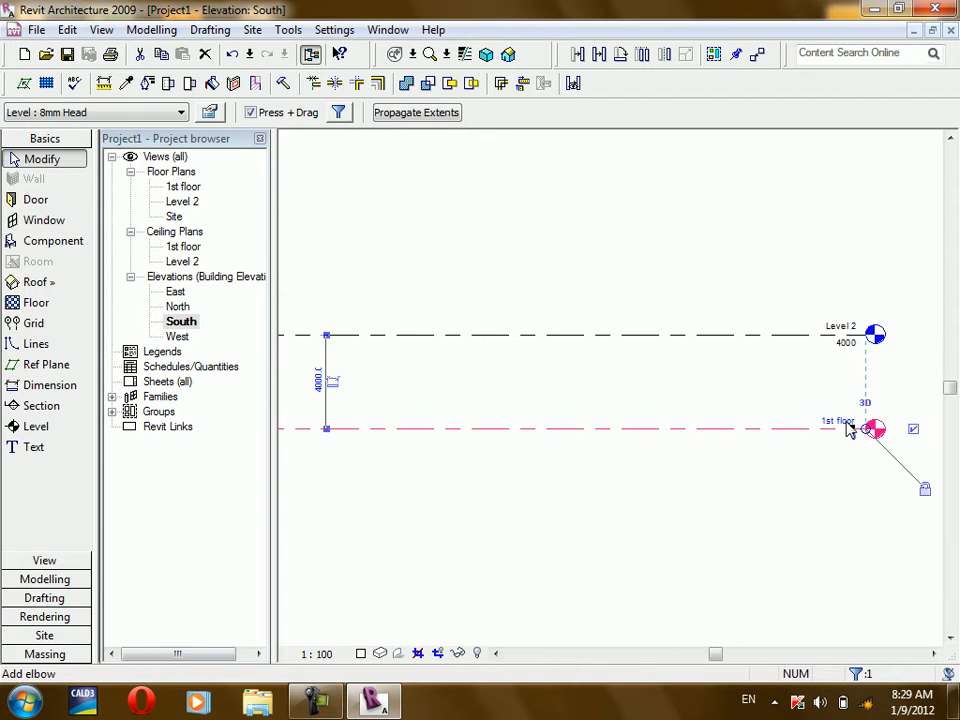
Step: Rename the Level 2 floor plan as "2nd floor", including the corresponding level and views
{"action": "left_click", "coordinate": [188, 203]}
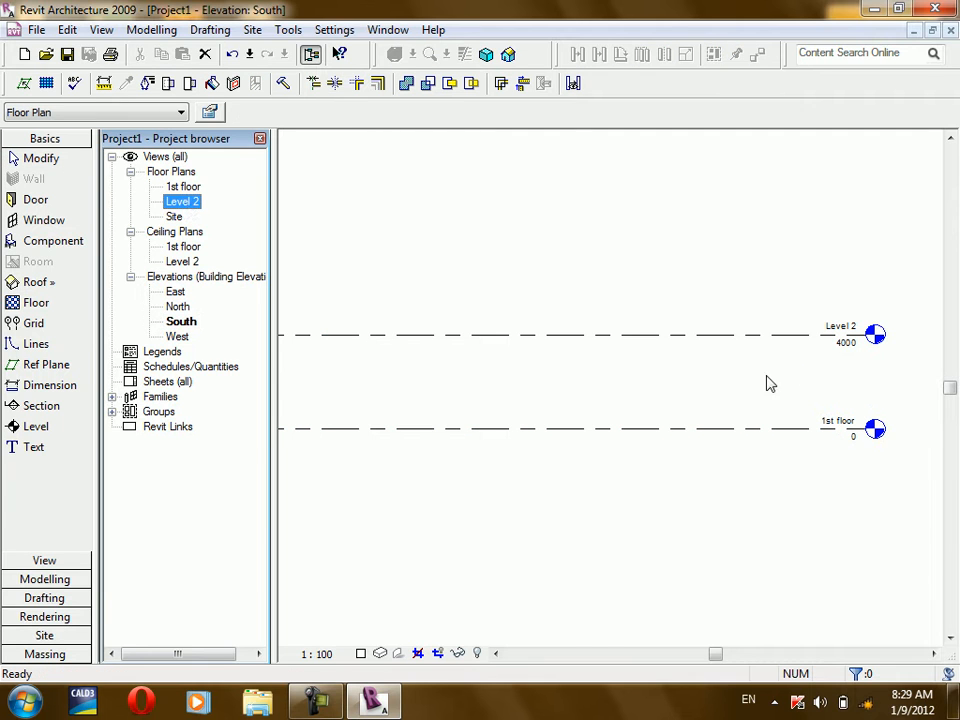
{"action": "right_click", "coordinate": [184, 205]}
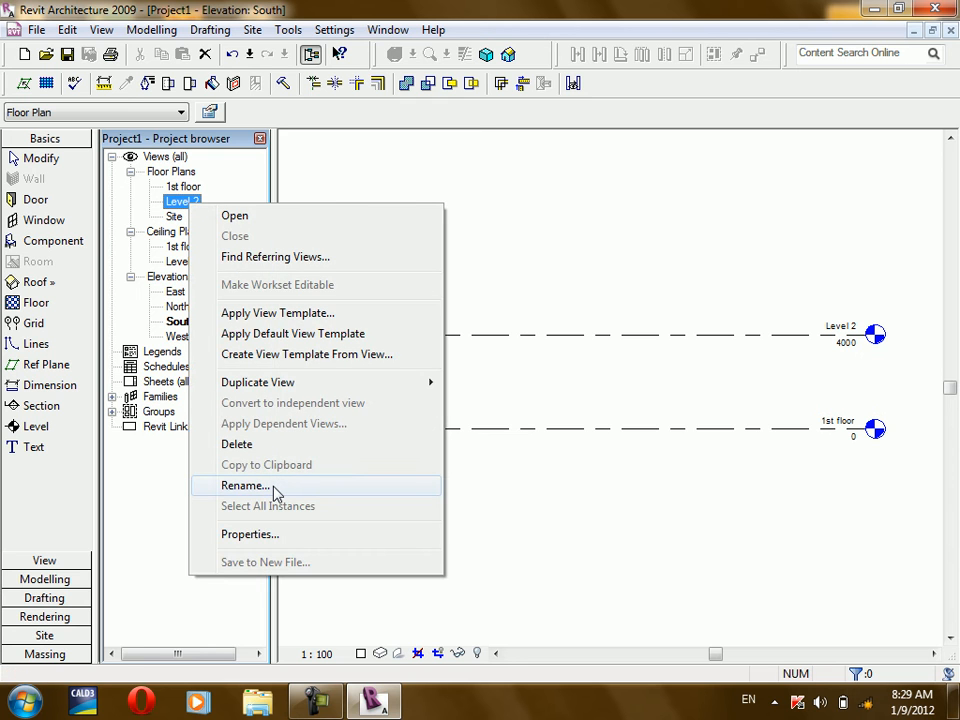
{"action": "left_click", "coordinate": [246, 486]}
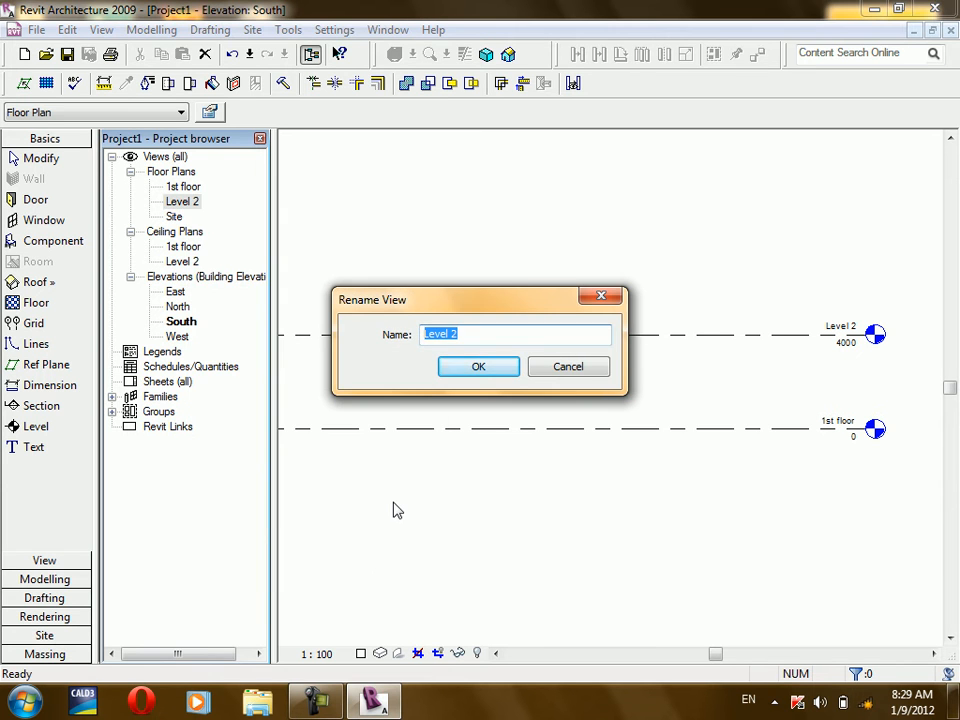
{"action": "type", "text": "2"}
{"action": "key", "text": "Return"}
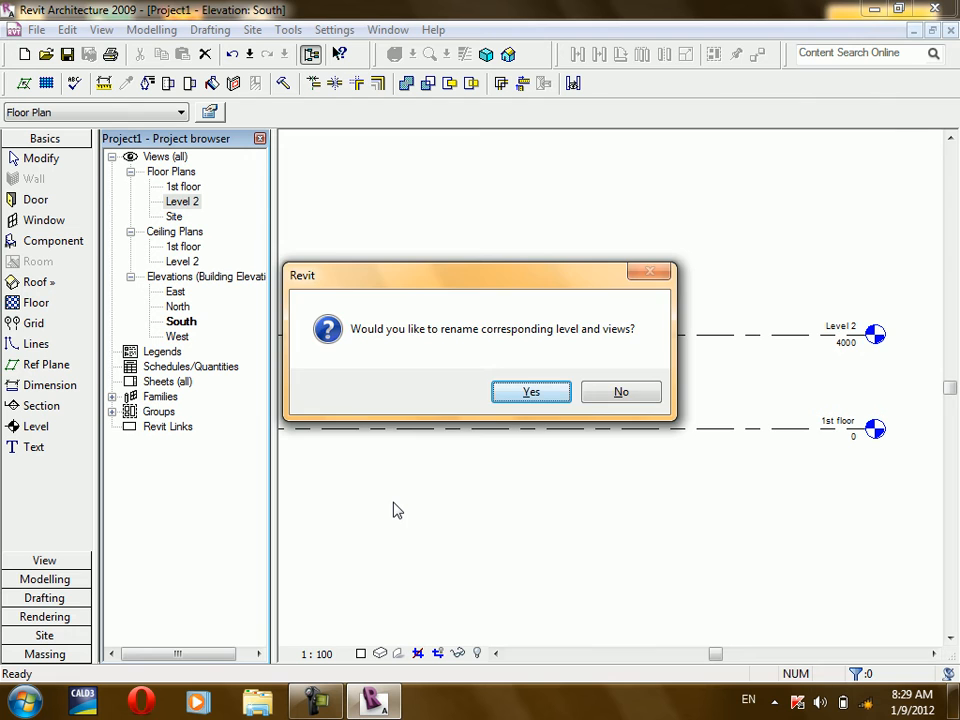
{"action": "key", "text": "Return"}
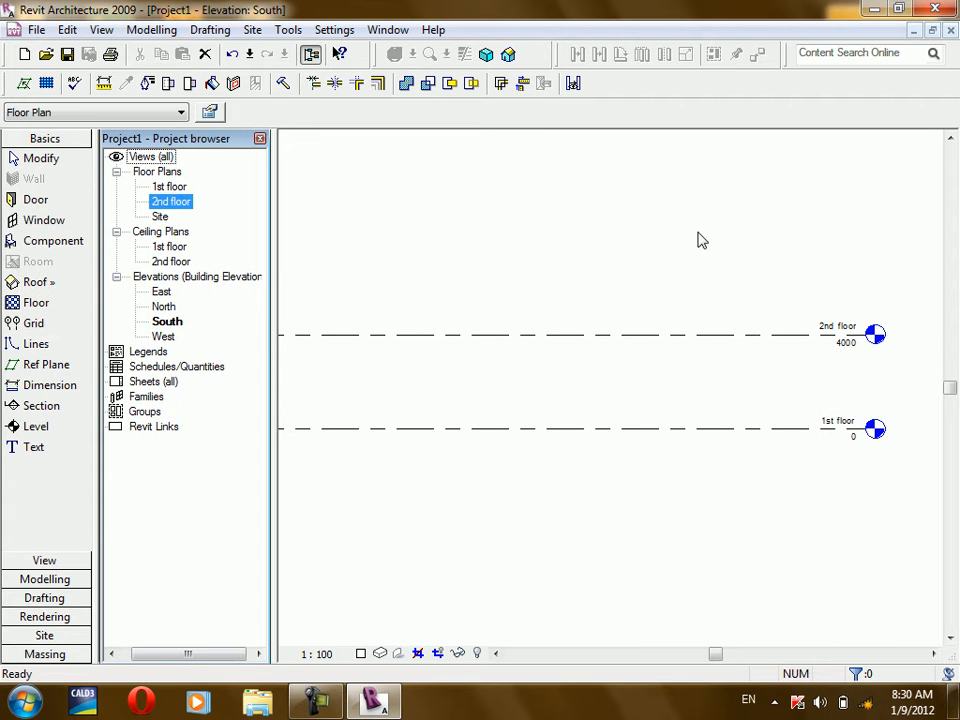
{"action": "left_click", "coordinate": [628, 366]}
{"action": "scroll", "coordinate": [645, 285], "scroll_direction": "down", "scroll_amount": 2}
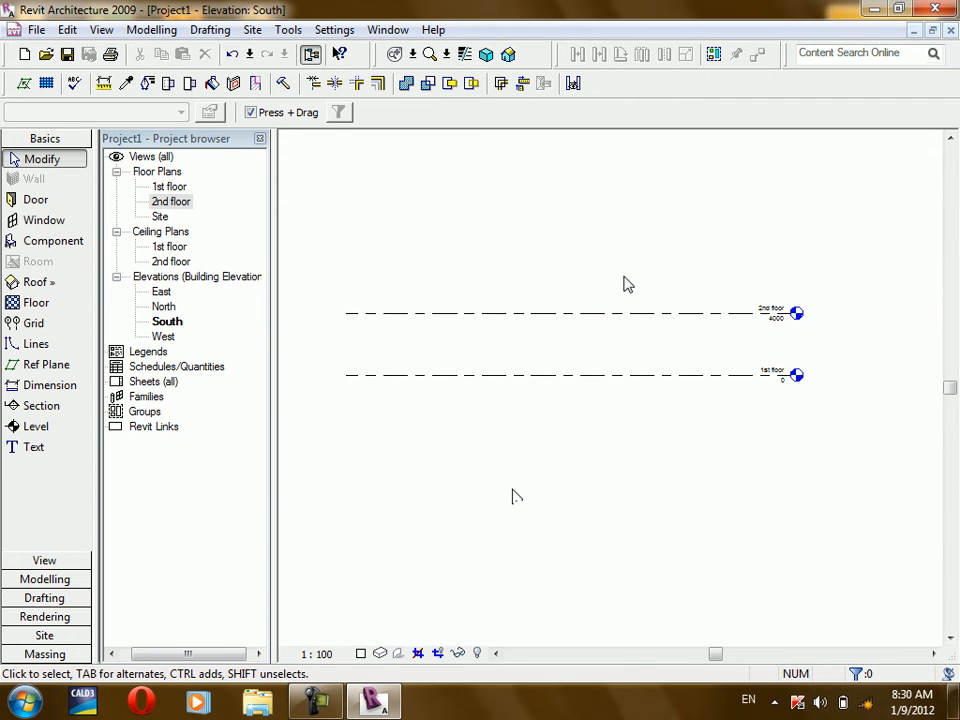
{"action": "scroll", "coordinate": [433, 328], "scroll_direction": "up", "scroll_amount": 2}
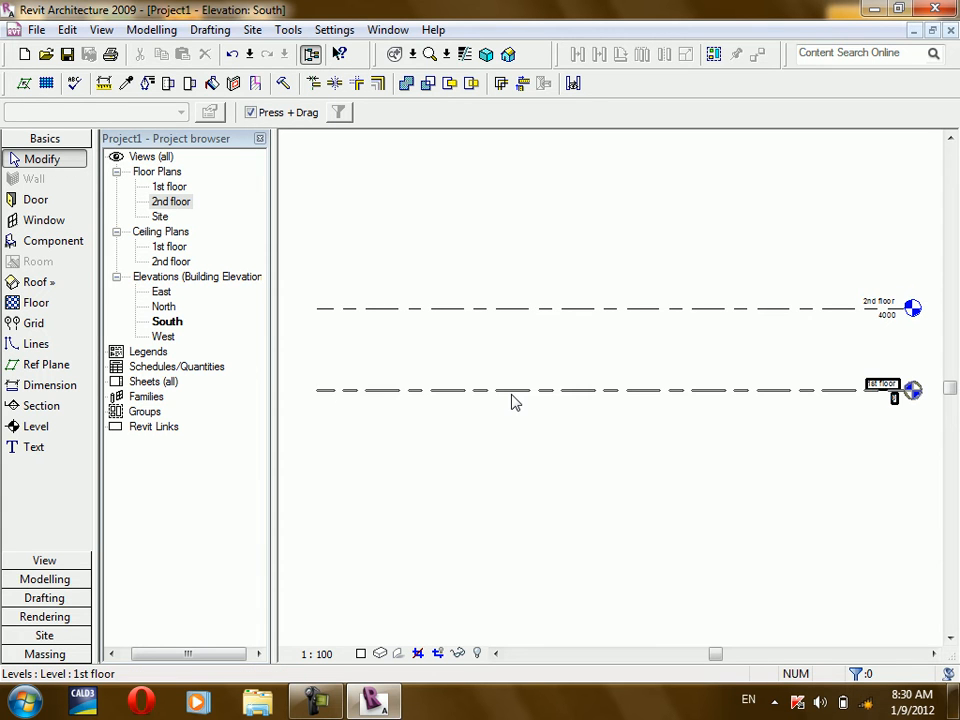
{"action": "scroll", "coordinate": [905, 395], "scroll_direction": "up", "scroll_amount": 2}
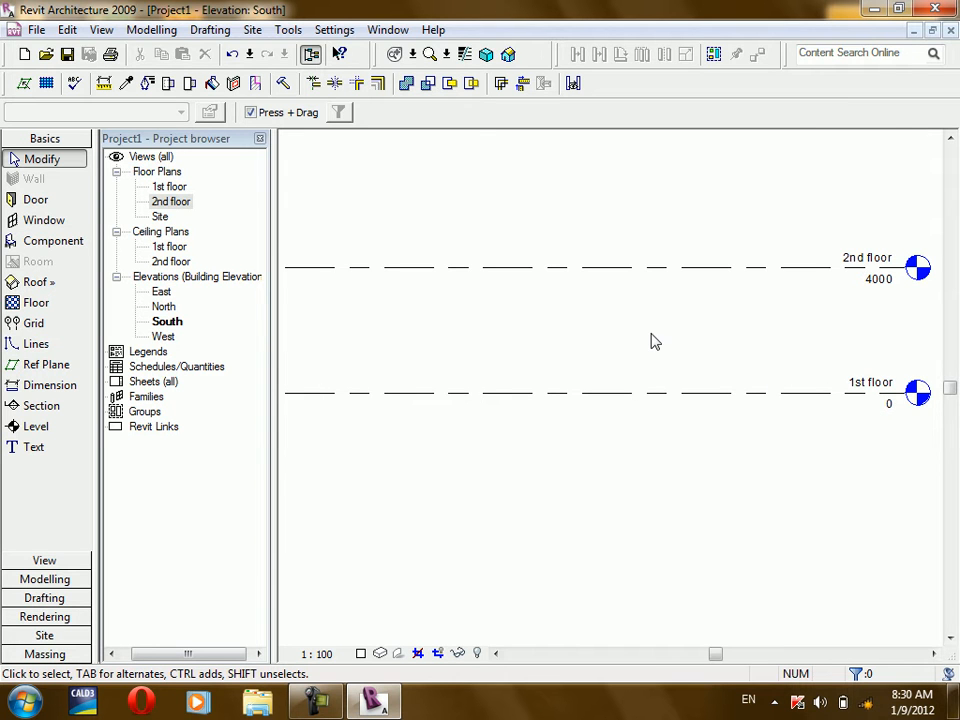
{"action": "scroll", "coordinate": [651, 341], "scroll_direction": "down", "scroll_amount": 1}
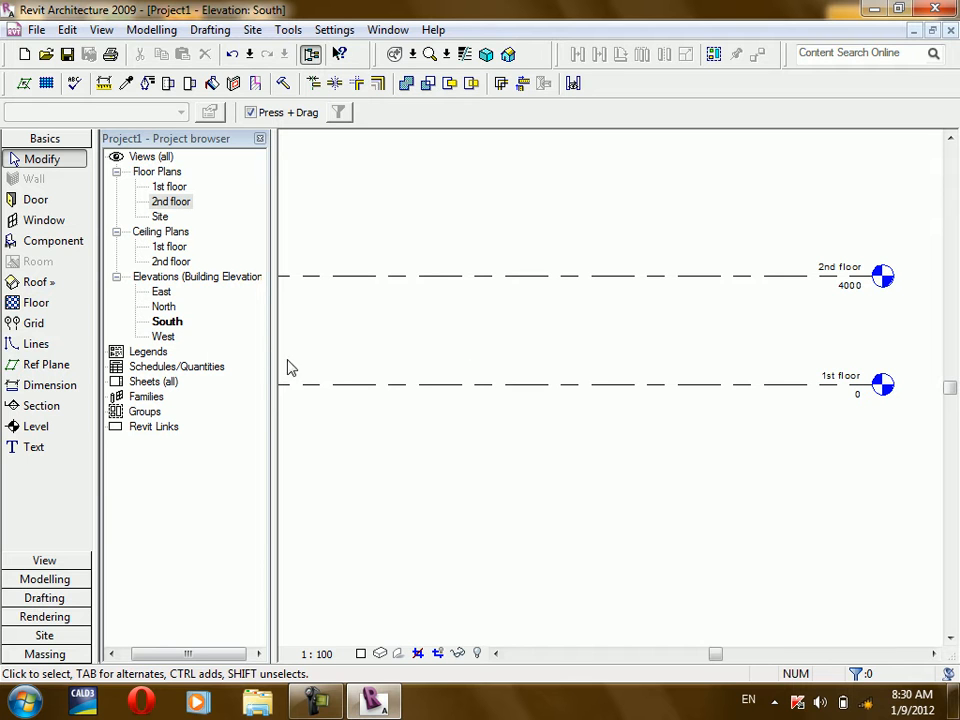
Step: Draw a level 500 mm below 1st floor in the elevation, spanning the full width of the existing levels
{"action": "left_click", "coordinate": [18, 430]}
{"action": "scroll", "coordinate": [485, 428], "scroll_direction": "down", "scroll_amount": 5}
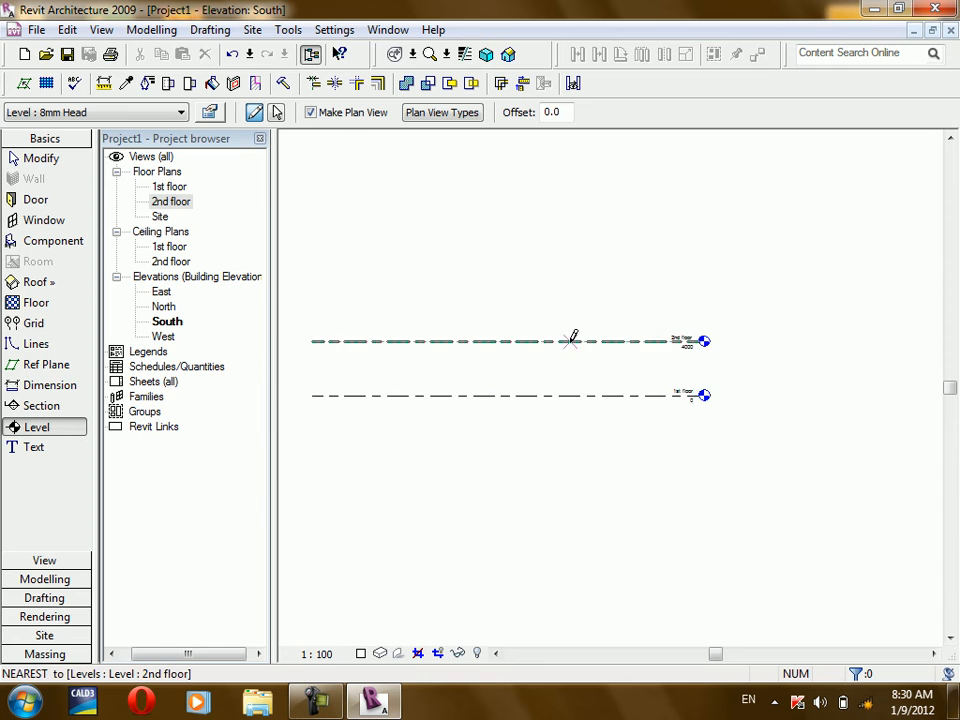
{"action": "scroll", "coordinate": [488, 385], "scroll_direction": "up", "scroll_amount": 3}
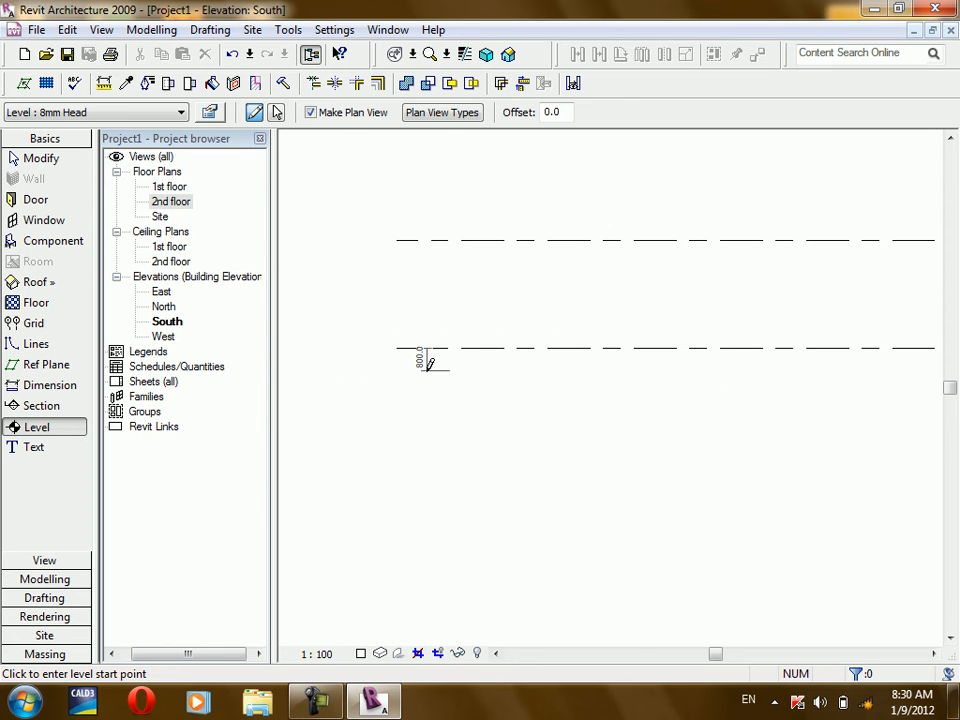
{"action": "scroll", "coordinate": [430, 365], "scroll_direction": "up", "scroll_amount": 2}
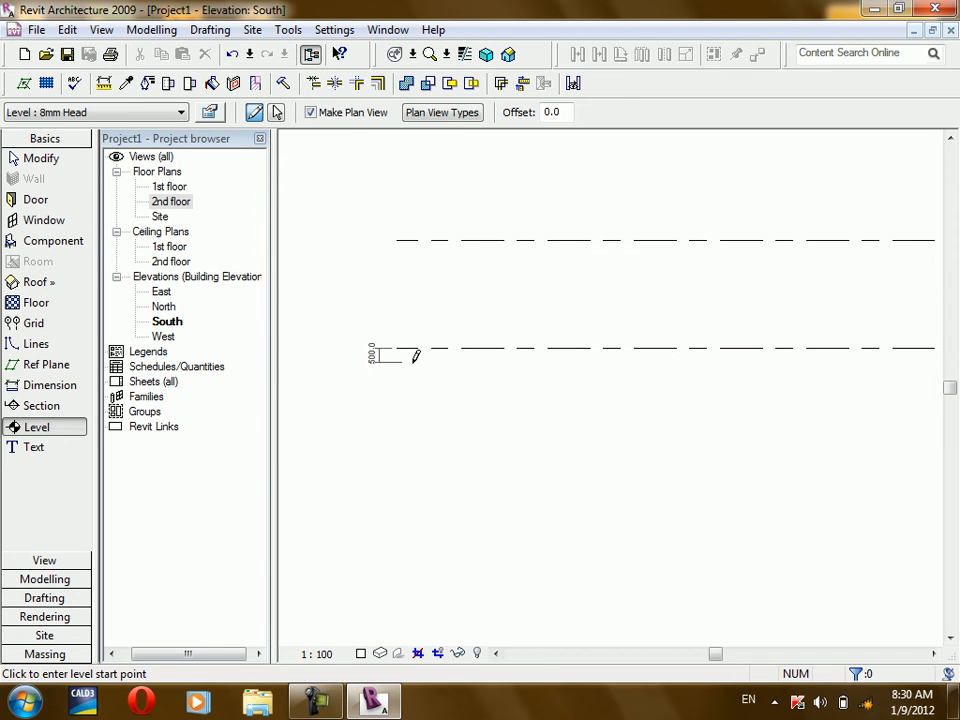
{"action": "left_click", "coordinate": [415, 355]}
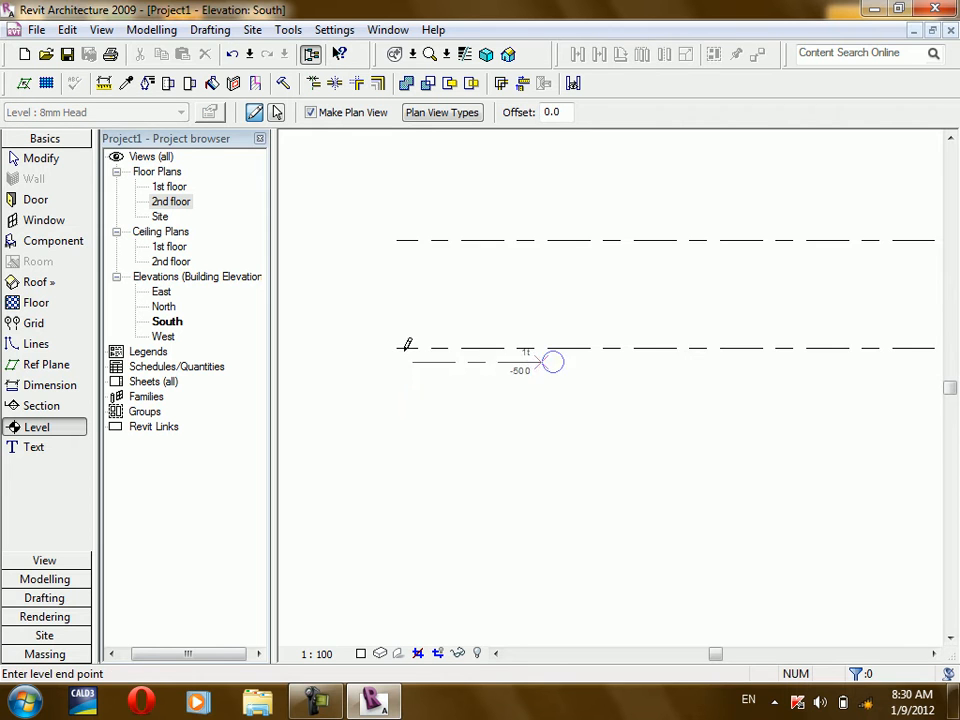
{"action": "scroll", "coordinate": [414, 359], "scroll_direction": "down", "scroll_amount": 2}
{"action": "scroll", "coordinate": [690, 365], "scroll_direction": "up", "scroll_amount": 3}
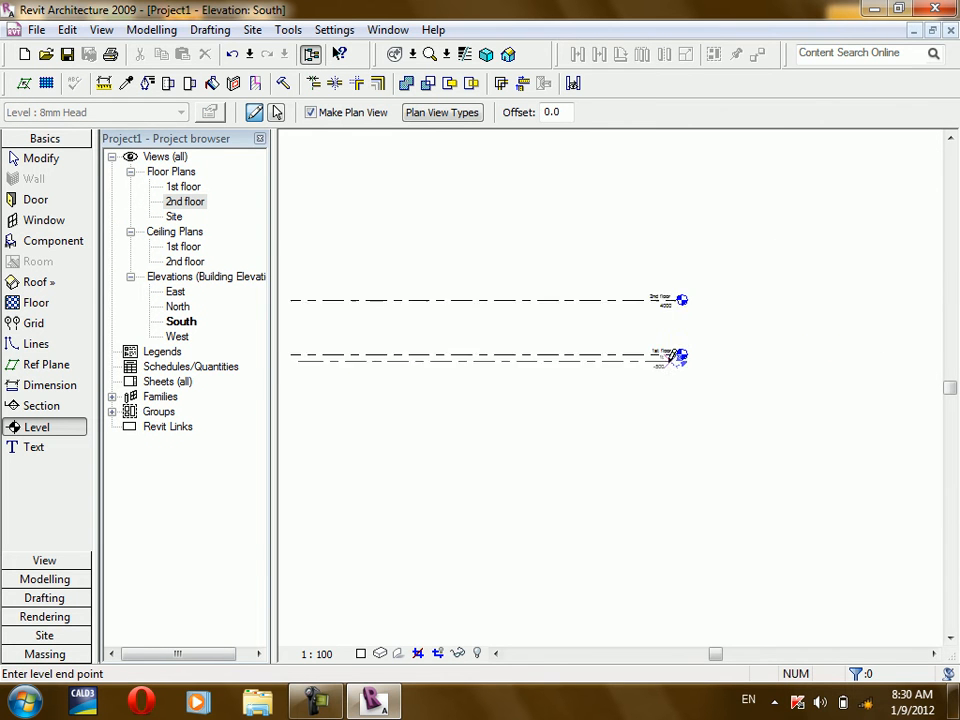
{"action": "left_click", "coordinate": [688, 377]}
{"action": "scroll", "coordinate": [677, 313], "scroll_direction": "up", "scroll_amount": 1}
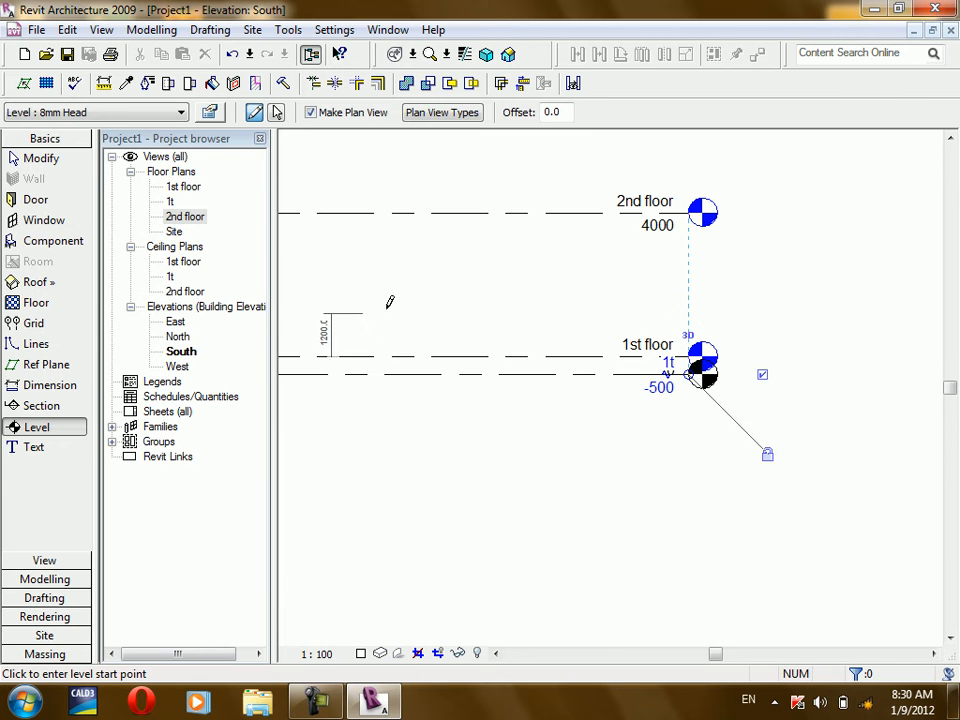
{"action": "left_click", "coordinate": [66, 159]}
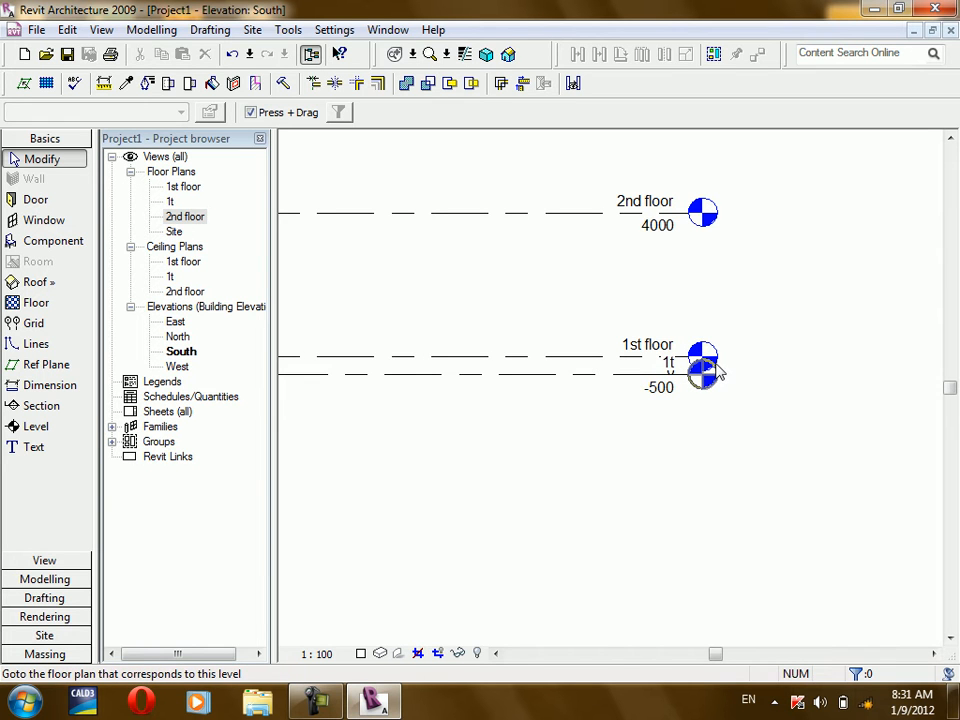
Step: Add an elbow to the -500 level's head and move the head down, clear of the 1st floor label
{"action": "left_click", "coordinate": [612, 378]}
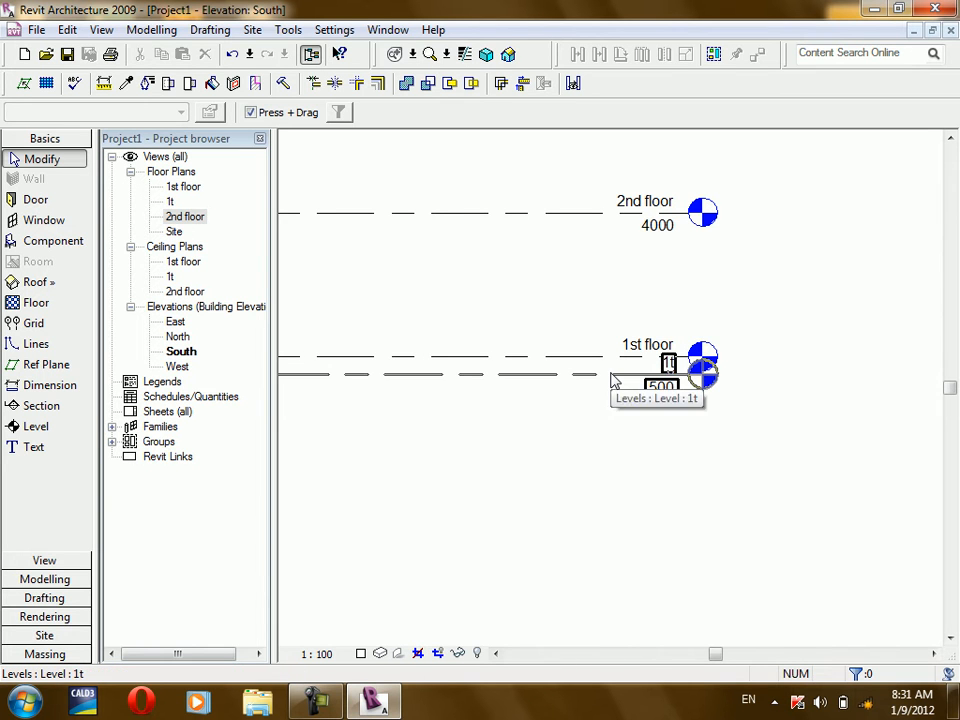
{"action": "left_click", "coordinate": [531, 395]}
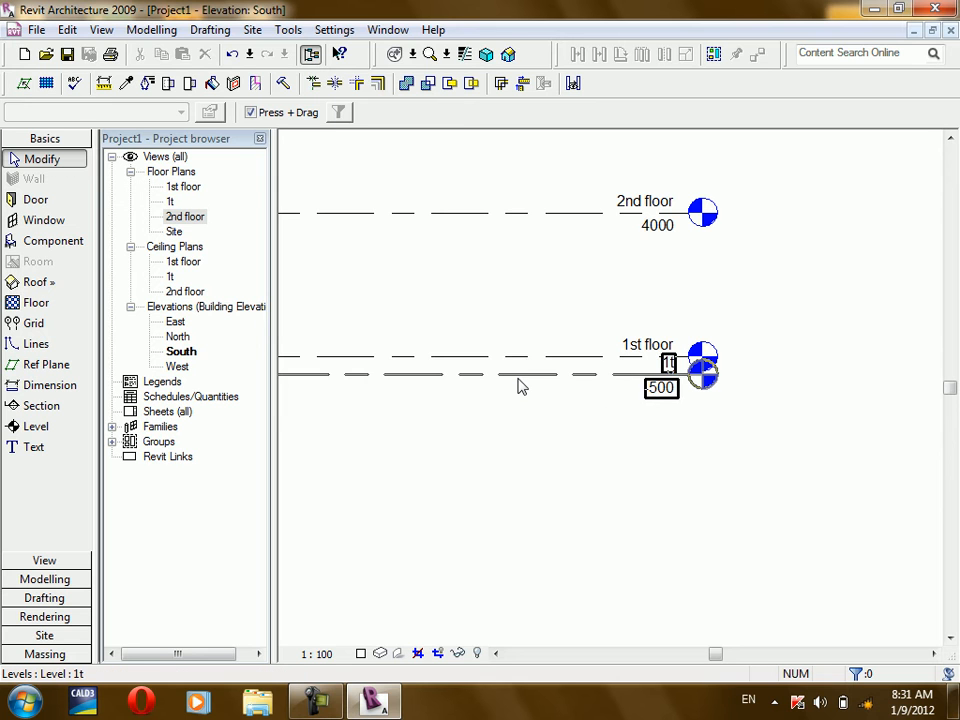
{"action": "left_click", "coordinate": [519, 387]}
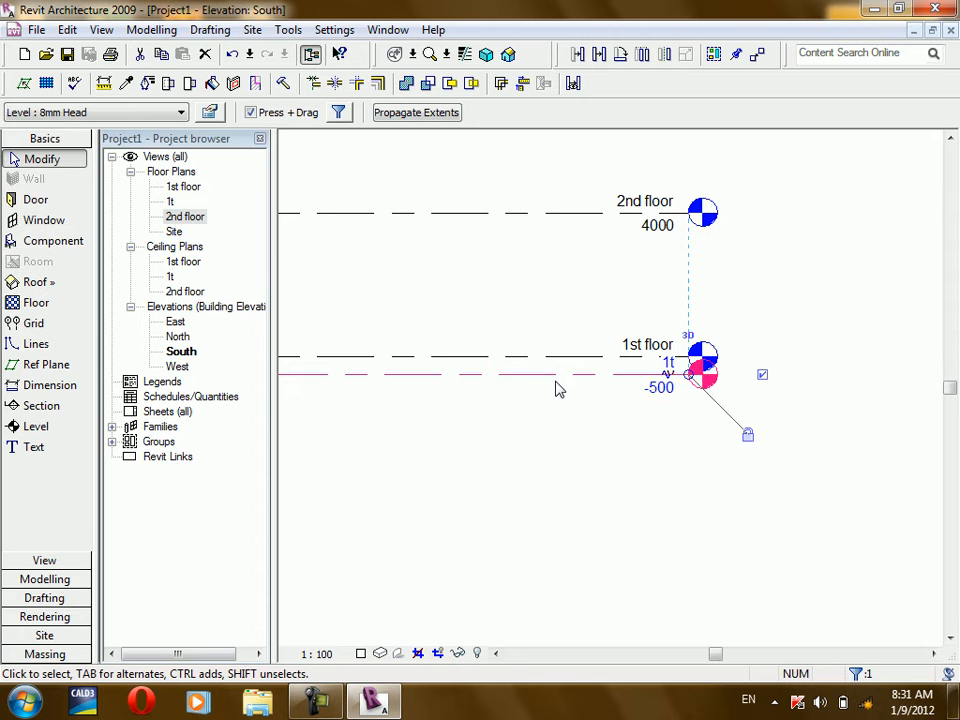
{"action": "scroll", "coordinate": [666, 291], "scroll_direction": "up", "scroll_amount": 5}
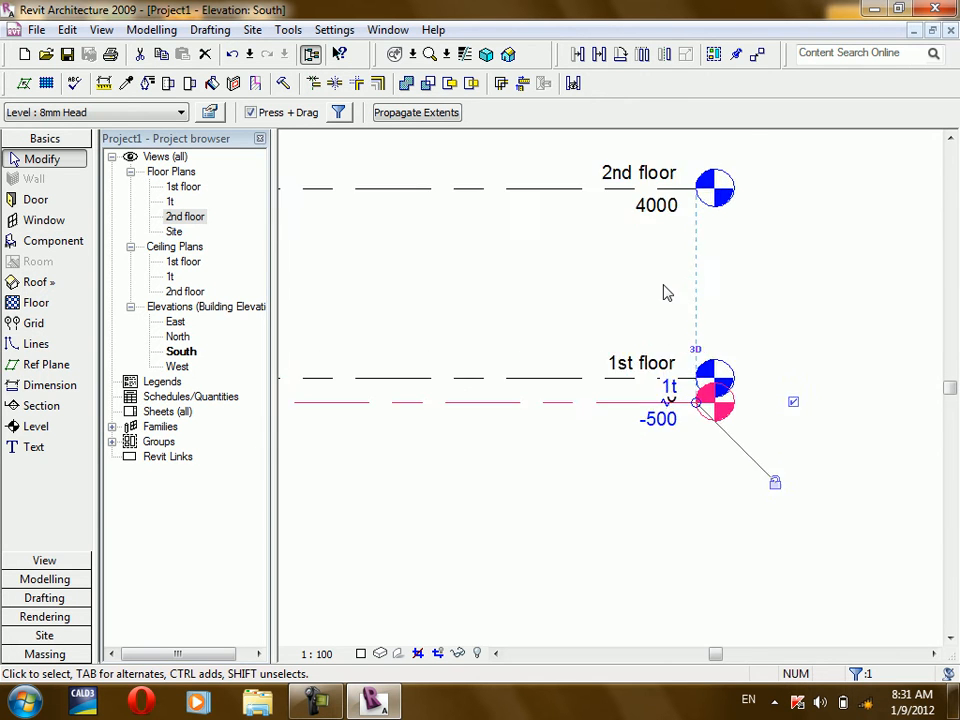
{"action": "scroll", "coordinate": [729, 563], "scroll_direction": "up", "scroll_amount": 3}
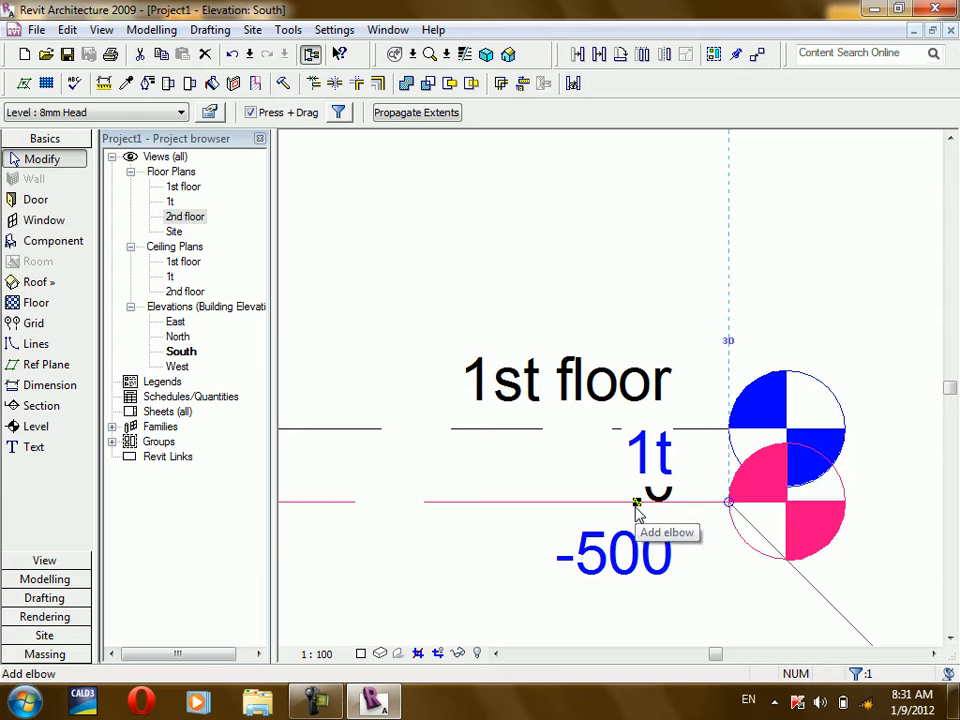
{"action": "left_click", "coordinate": [635, 503]}
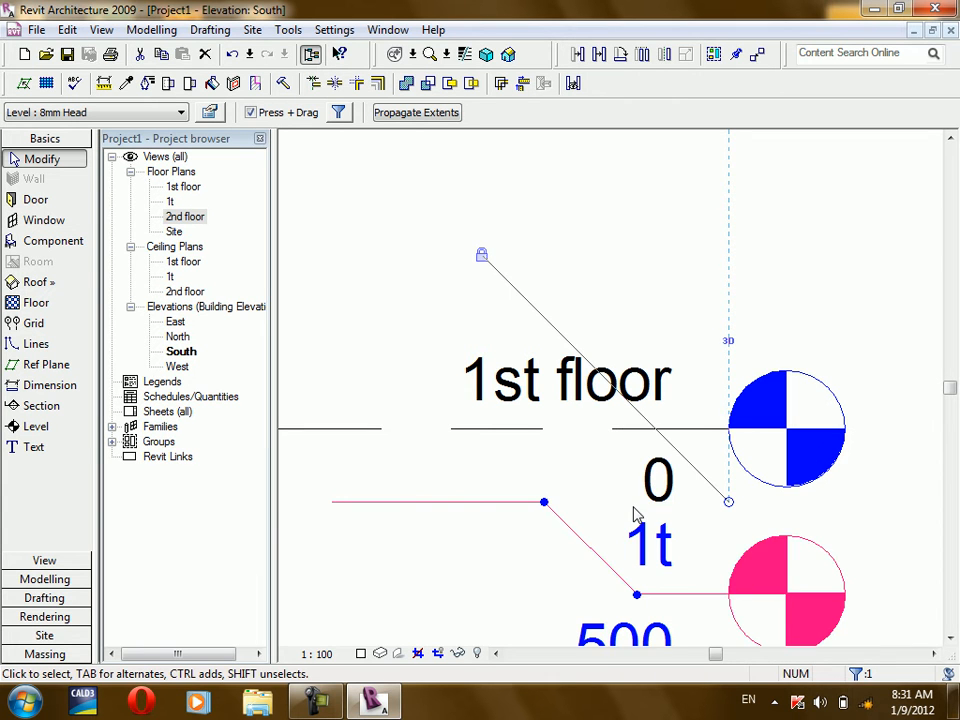
{"action": "scroll", "coordinate": [636, 321], "scroll_direction": "down", "scroll_amount": 2}
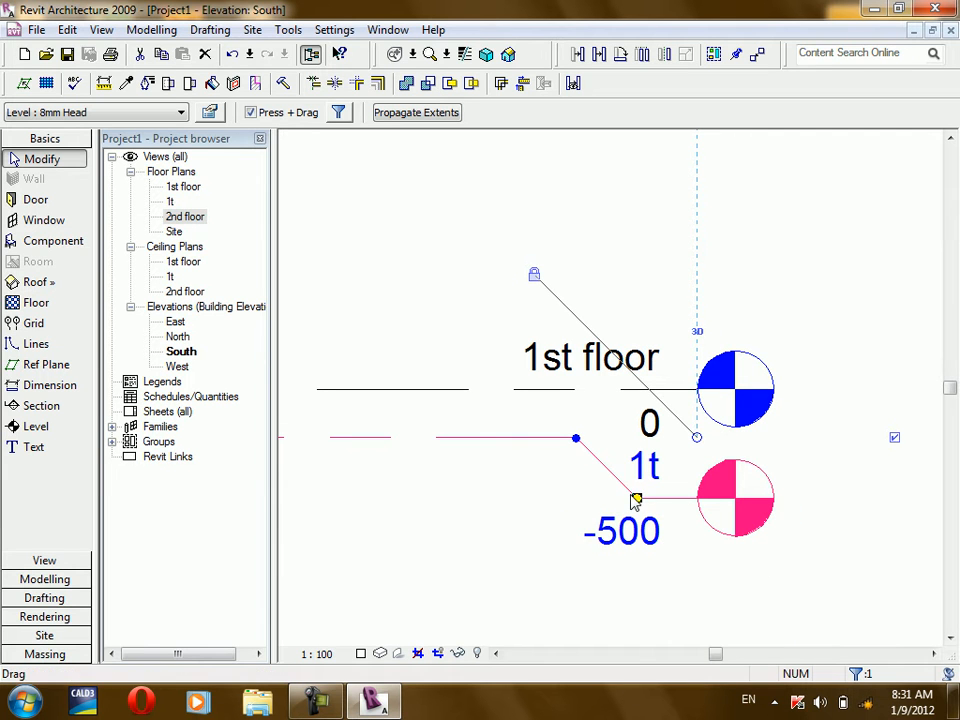
{"action": "left_click_drag", "start_coordinate": [637, 498], "coordinate": [673, 600]}
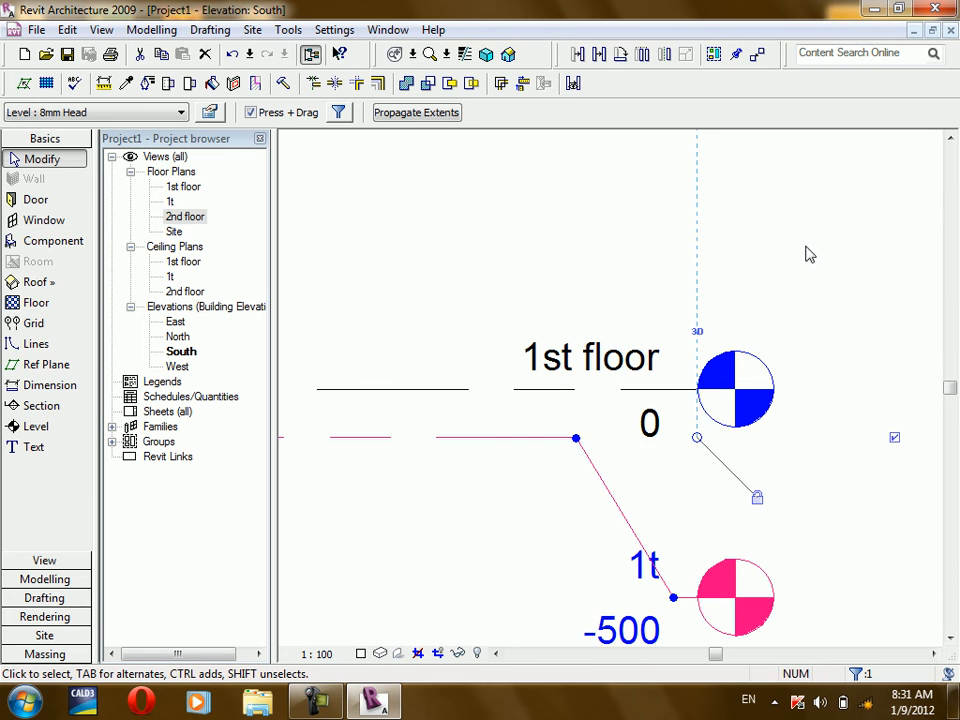
{"action": "scroll", "coordinate": [806, 259], "scroll_direction": "down", "scroll_amount": 1}
{"action": "scroll", "coordinate": [754, 389], "scroll_direction": "up", "scroll_amount": 1}
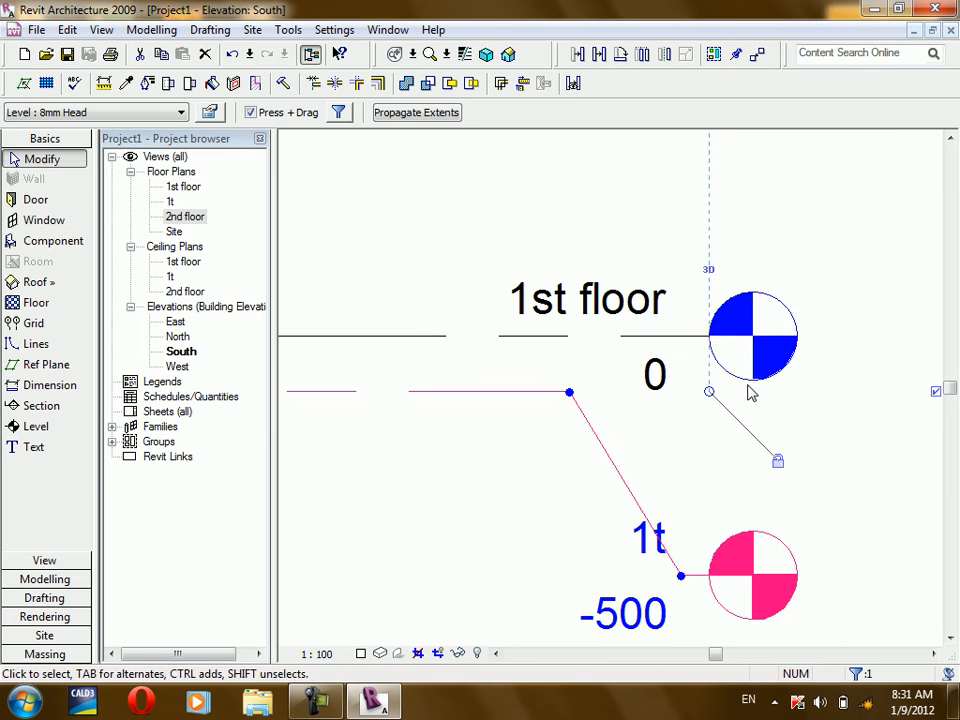
{"action": "left_click", "coordinate": [633, 423]}
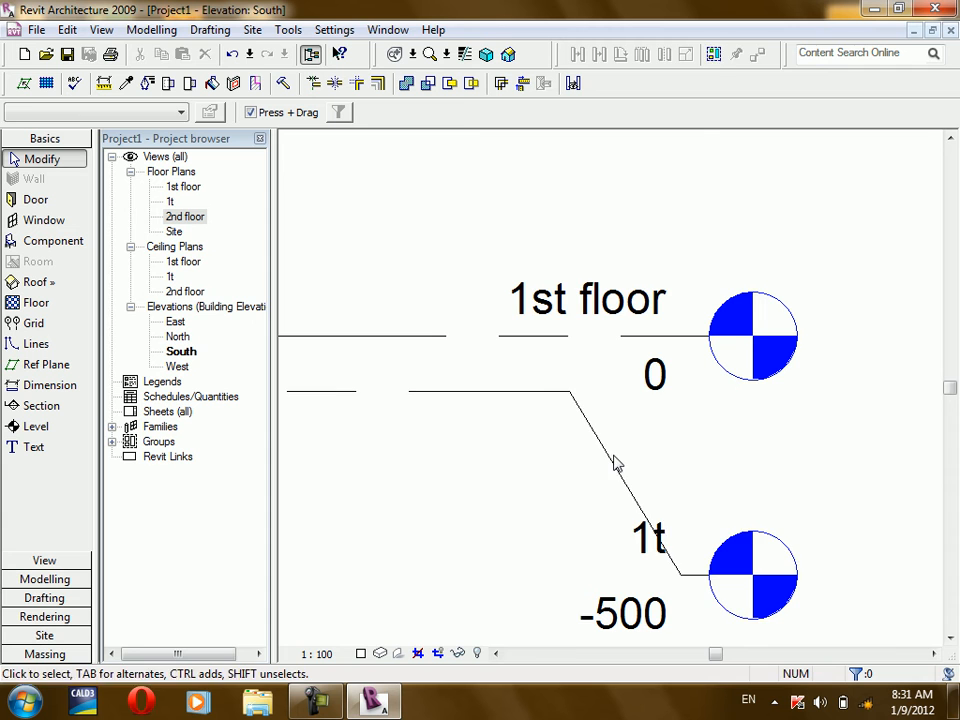
Step: Delete the -500 level below 1st floor together with its views
{"action": "left_click", "coordinate": [581, 498]}
{"action": "key", "text": "Delete"}
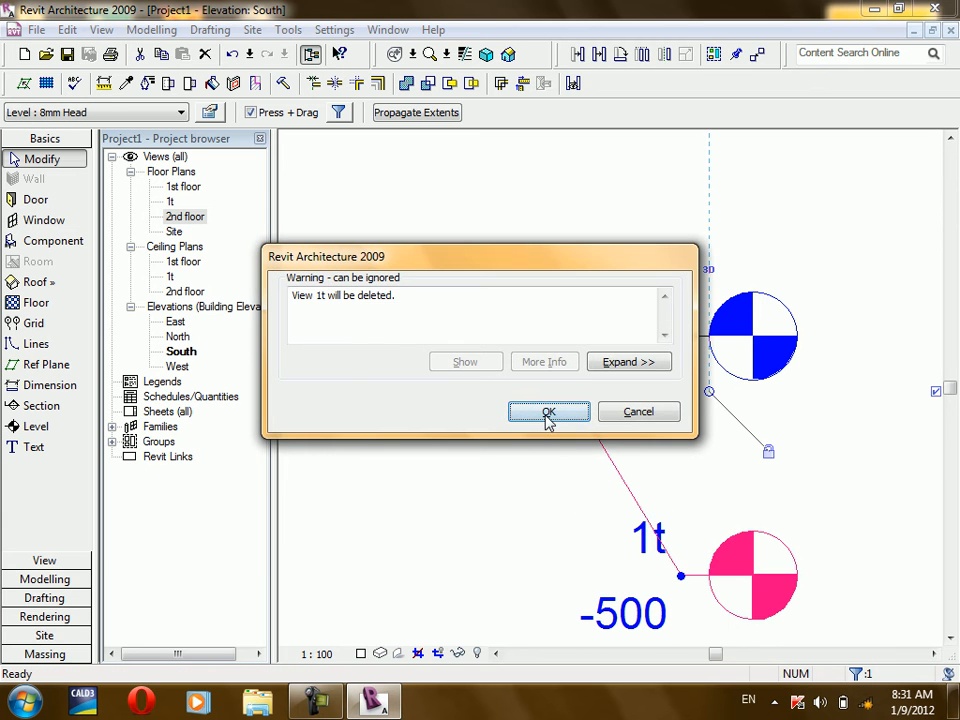
{"action": "left_click", "coordinate": [549, 414]}
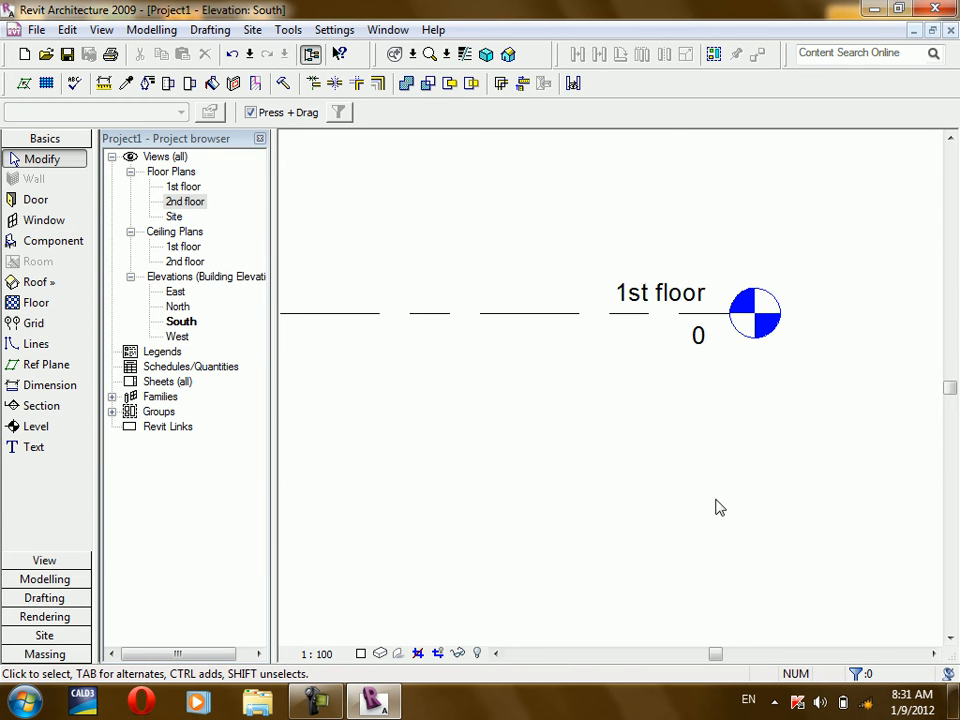
{"action": "scroll", "coordinate": [686, 300], "scroll_direction": "down", "scroll_amount": 2}
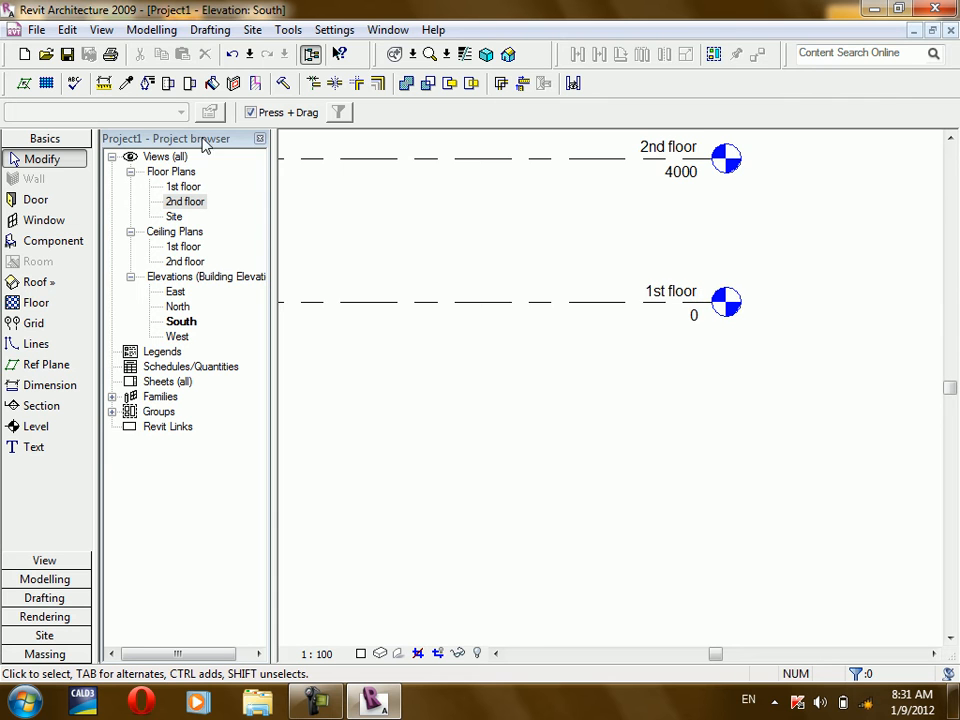
Step: In the 1st floor plan, draw an open chain of six Generic - 200mm basic walls between the elevation markers
{"action": "double_click", "coordinate": [180, 188]}
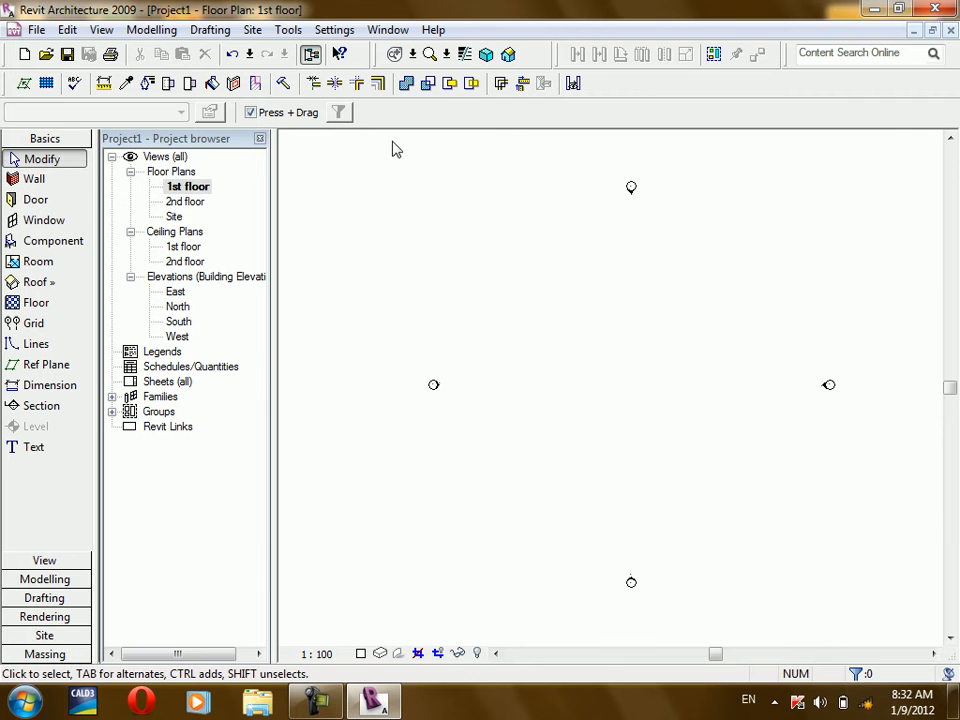
{"action": "left_click", "coordinate": [21, 183]}
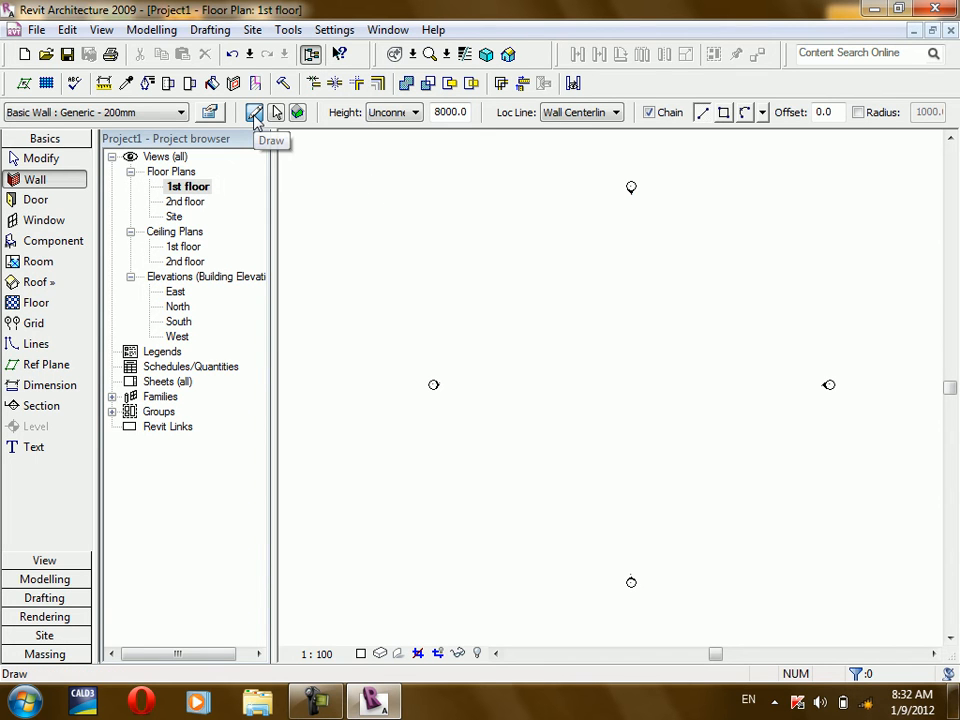
{"action": "scroll", "coordinate": [519, 302], "scroll_direction": "up", "scroll_amount": 3}
{"action": "left_click", "coordinate": [498, 322]}
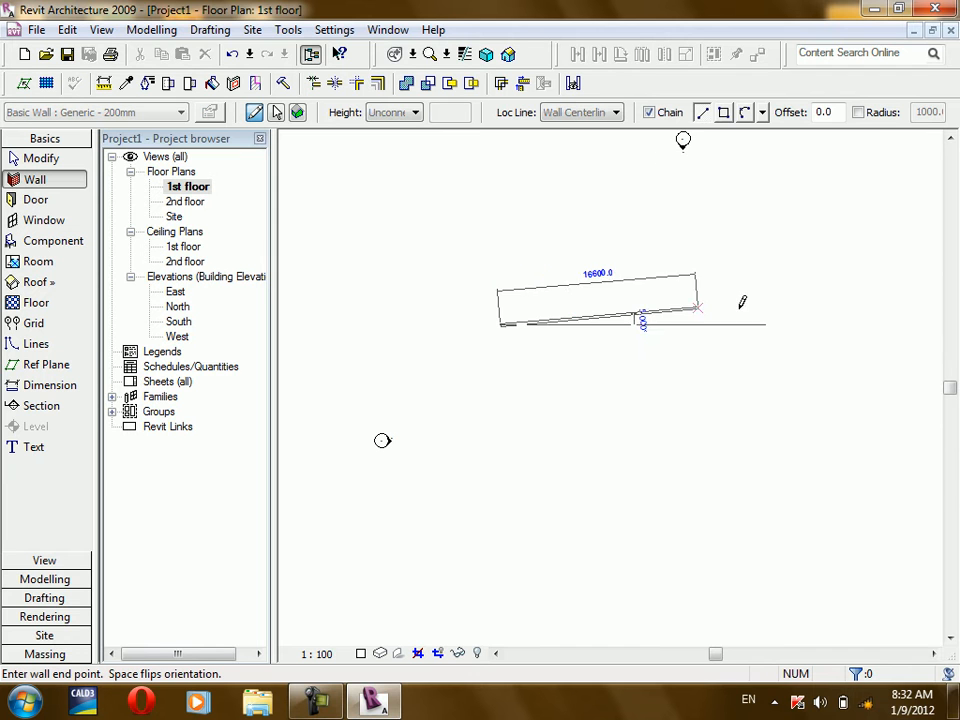
{"action": "left_click", "coordinate": [828, 323]}
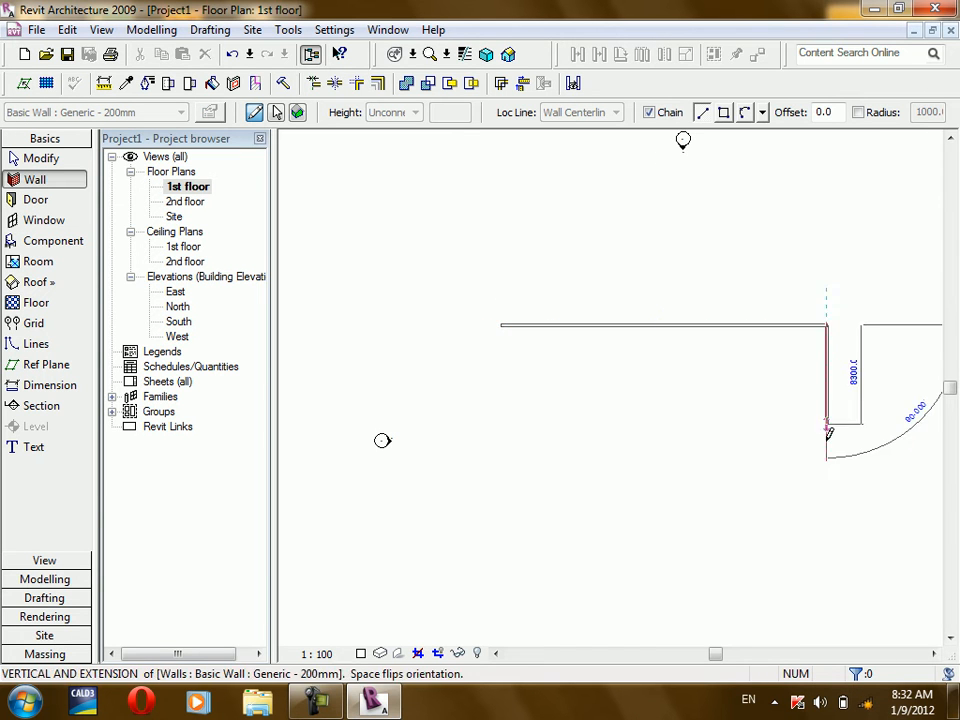
{"action": "left_click", "coordinate": [829, 519]}
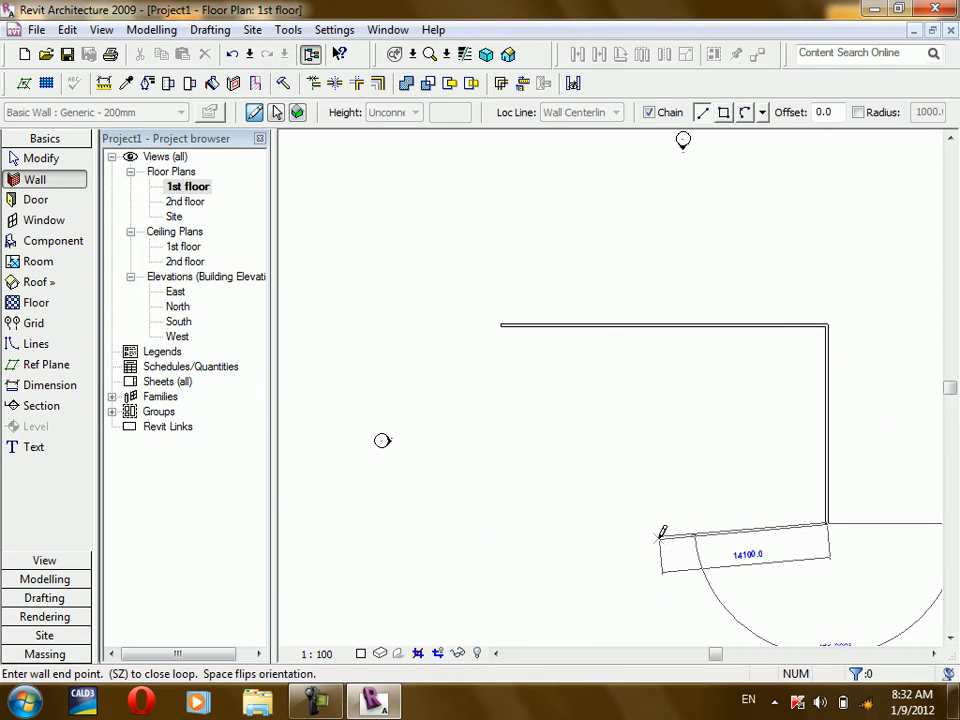
{"action": "left_click", "coordinate": [616, 459]}
{"action": "left_click", "coordinate": [466, 460]}
{"action": "left_click", "coordinate": [466, 563]}
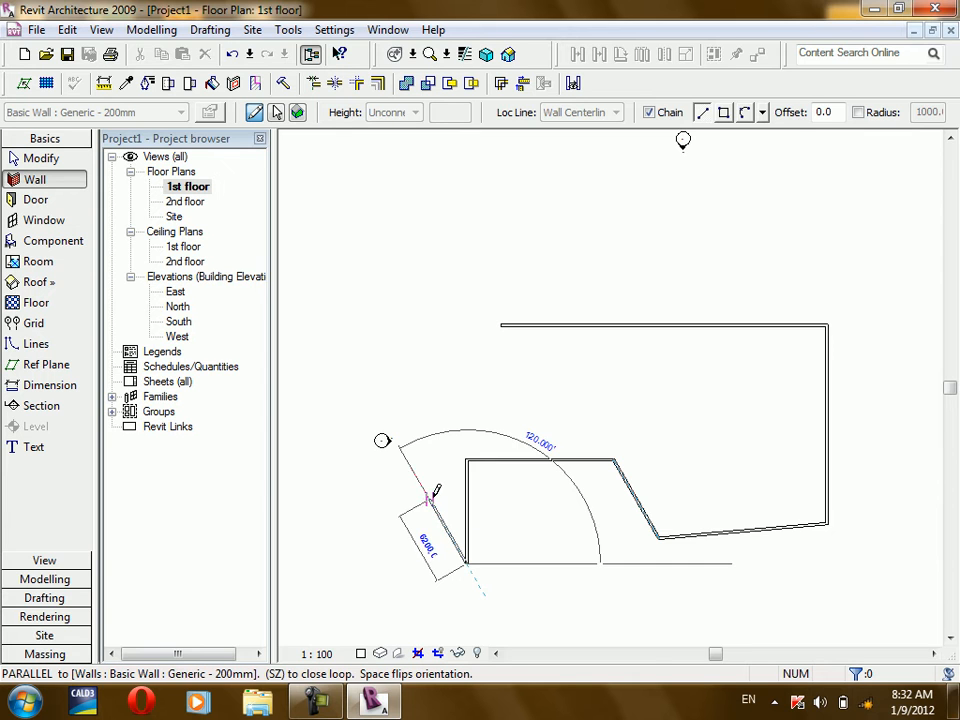
{"action": "key", "text": "Escape"}
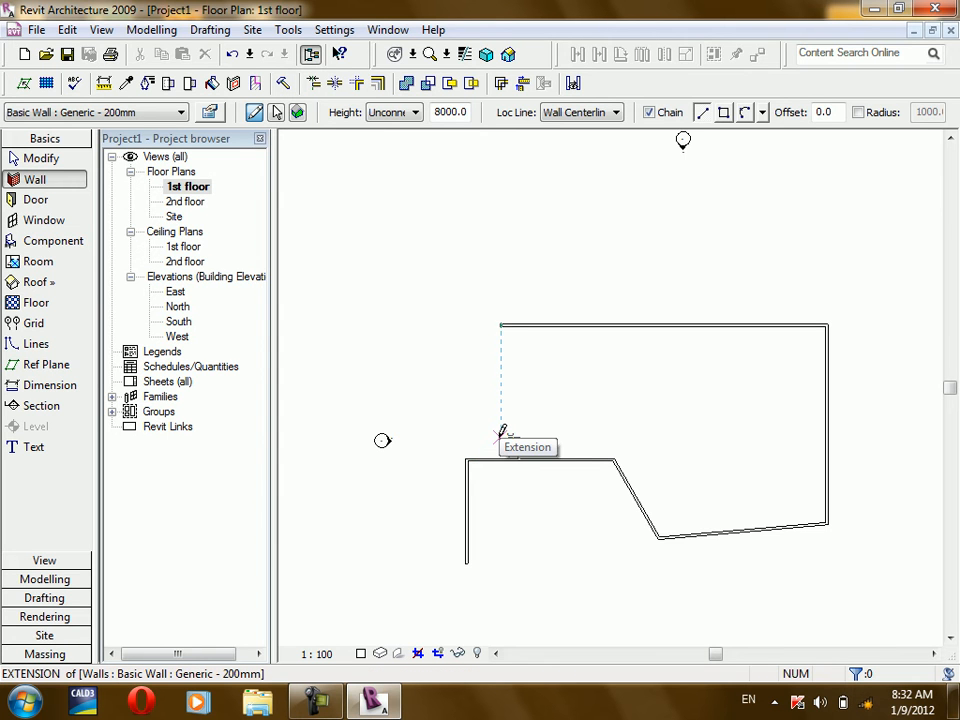
{"action": "key", "text": "Escape"}
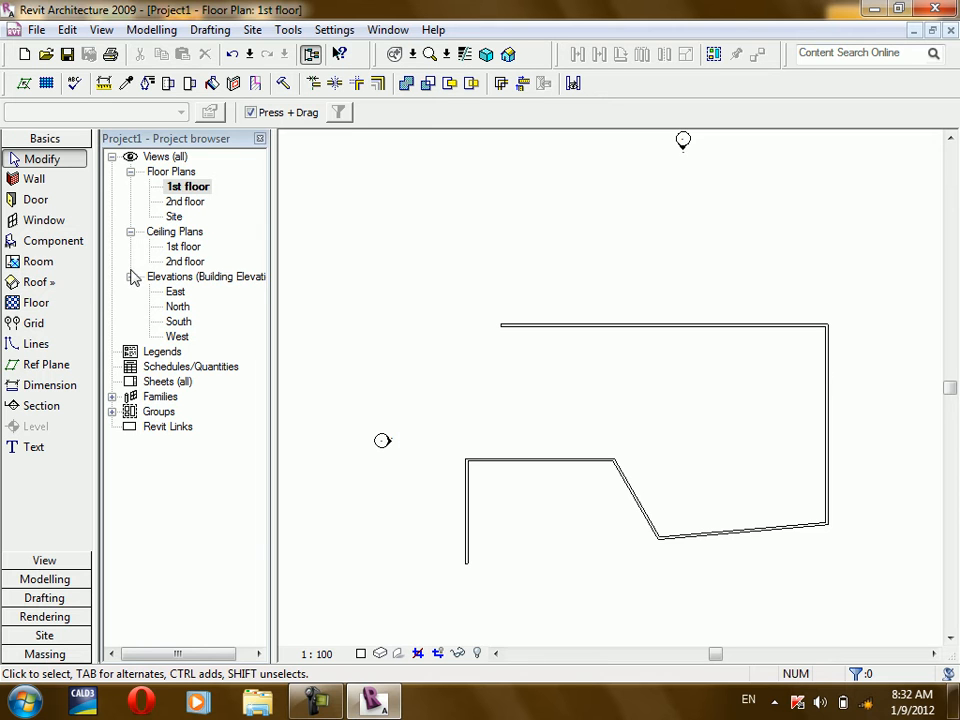
{"action": "left_click", "coordinate": [38, 181]}
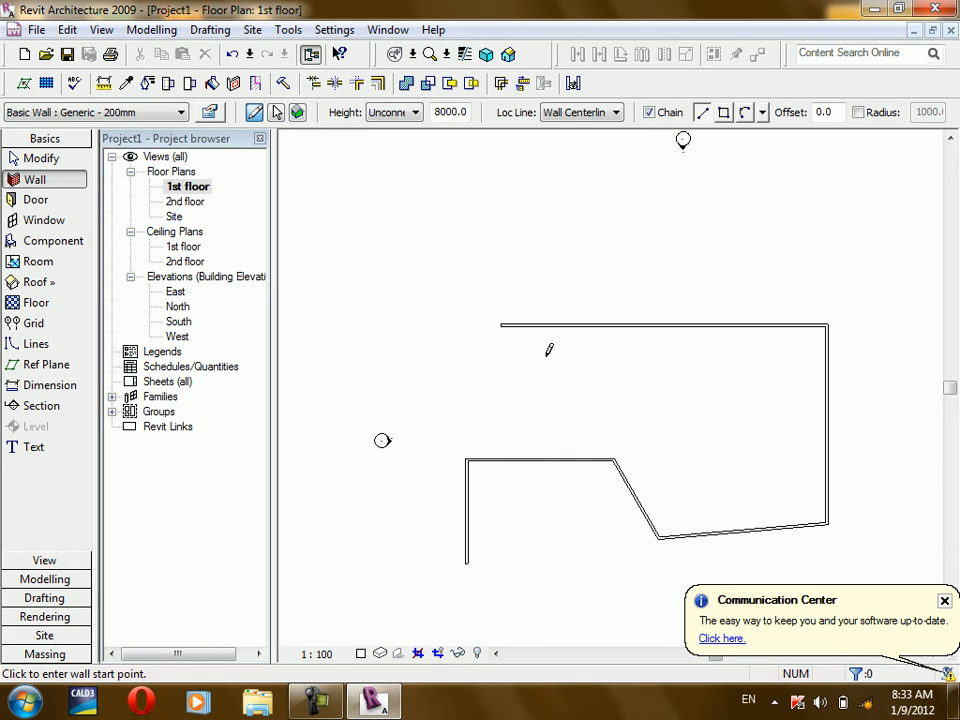
{"action": "left_click", "coordinate": [40, 158]}
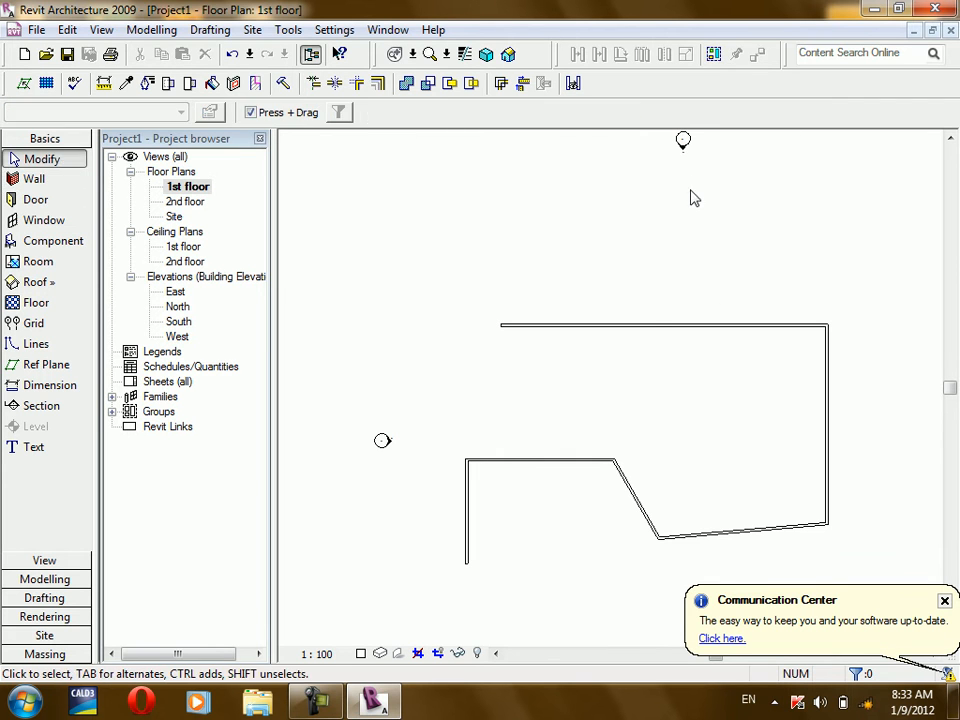
{"action": "scroll", "coordinate": [690, 215], "scroll_direction": "down", "scroll_amount": 2}
{"action": "scroll", "coordinate": [805, 283], "scroll_direction": "up", "scroll_amount": 2}
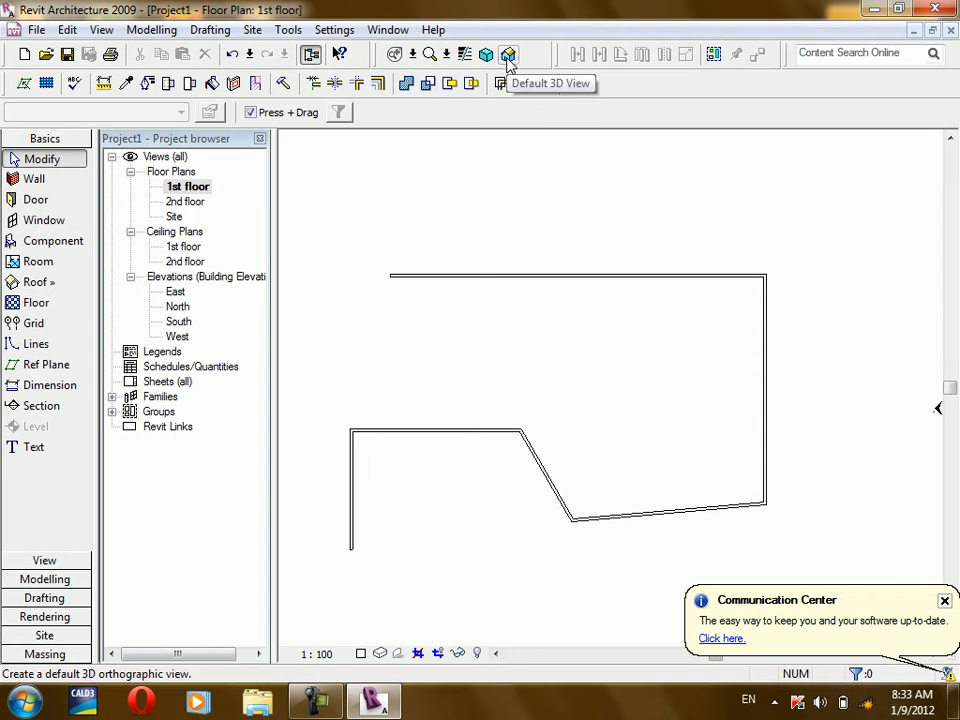
Step: Create the default 3D view of the walls, select it among the project's views, and return to the 1st floor plan
{"action": "left_click", "coordinate": [101, 30]}
{"action": "mouse_move", "coordinate": [123, 52]}
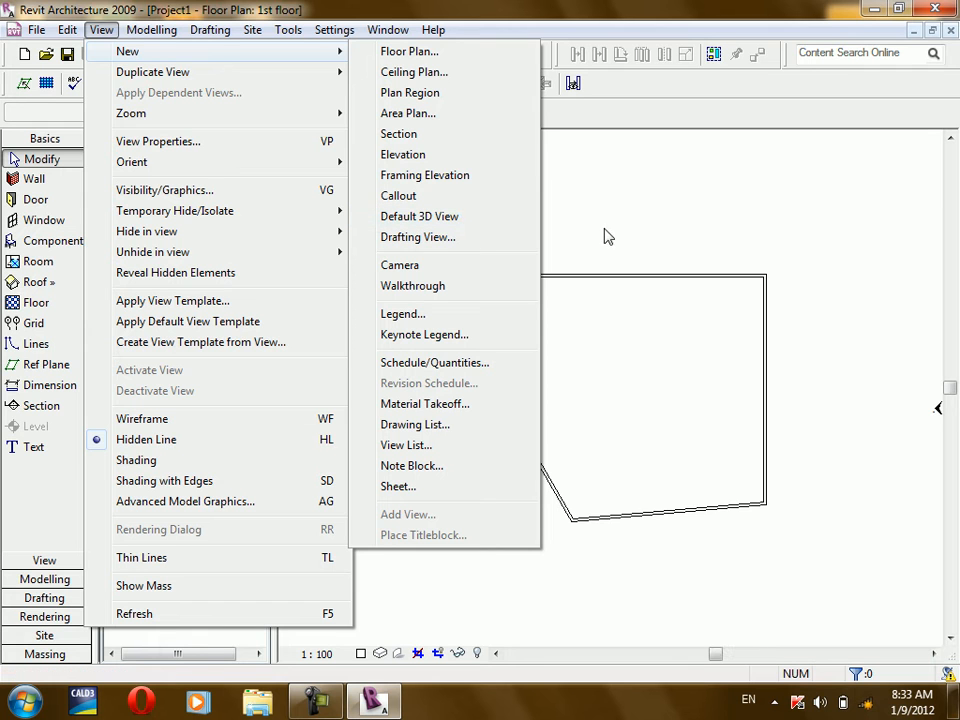
{"action": "left_click", "coordinate": [740, 119]}
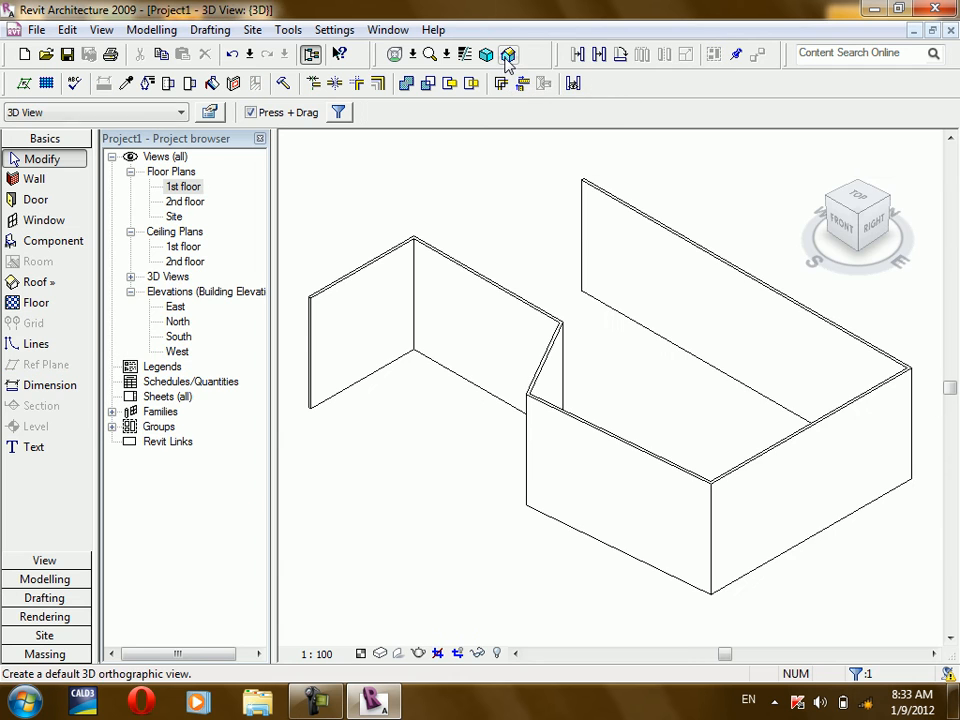
{"action": "left_click", "coordinate": [131, 277]}
{"action": "left_click", "coordinate": [179, 291]}
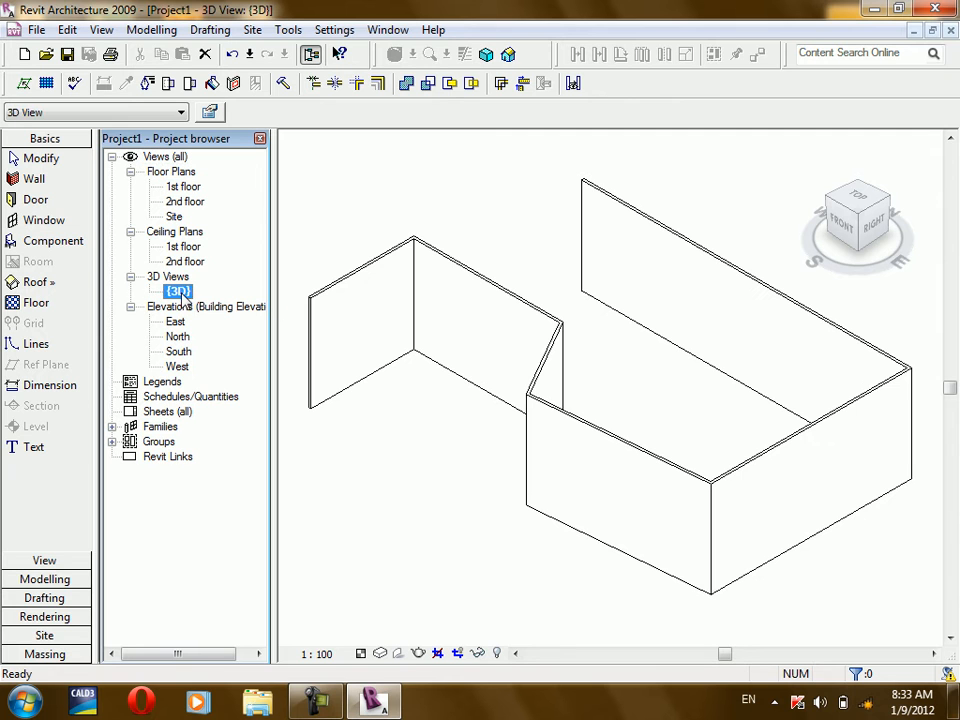
{"action": "double_click", "coordinate": [186, 188]}
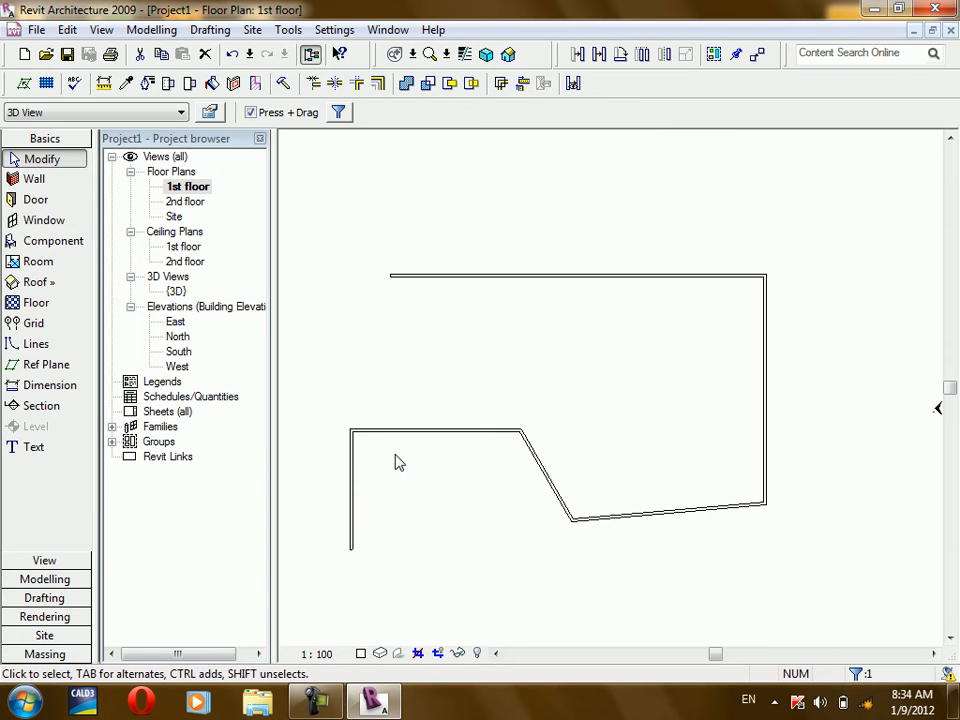
Step: Select the short horizontal wall, then select only the long upper wall with an enclosing selection window, clearing the selection after each
{"action": "left_click", "coordinate": [432, 431]}
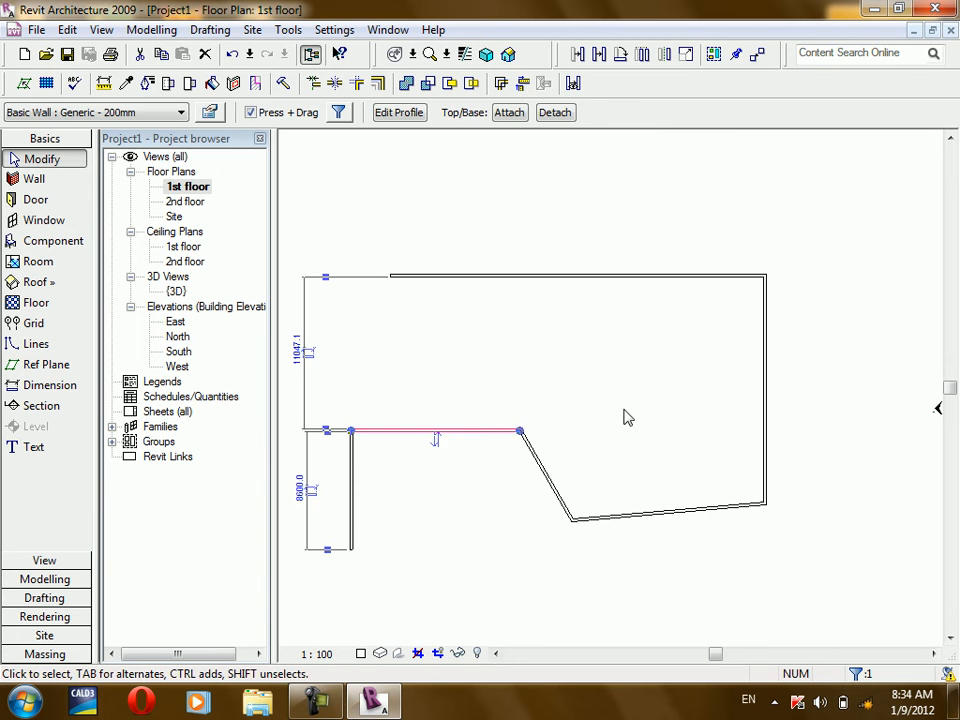
{"action": "left_click", "coordinate": [591, 339]}
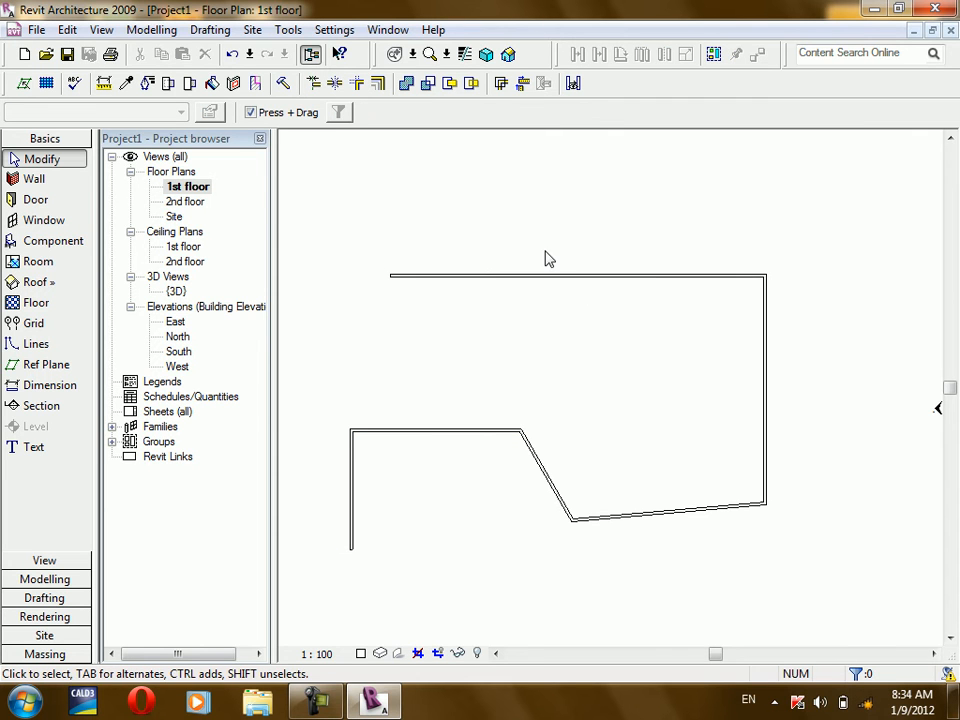
{"action": "scroll", "coordinate": [634, 206], "scroll_direction": "down", "scroll_amount": 1}
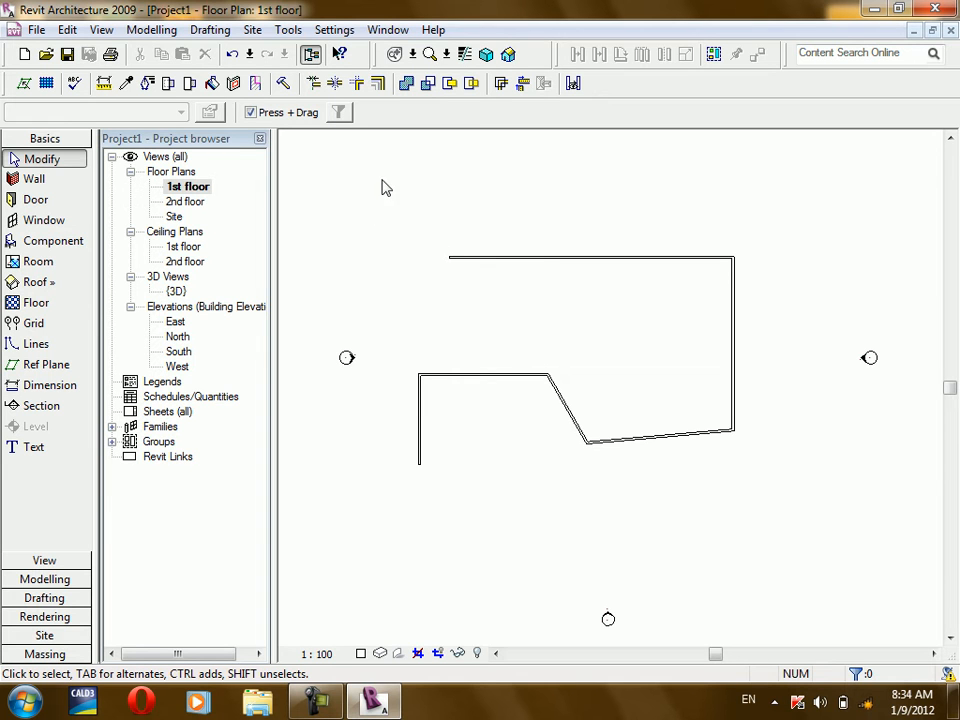
{"action": "left_click_drag", "start_coordinate": [379, 163], "coordinate": [800, 282]}
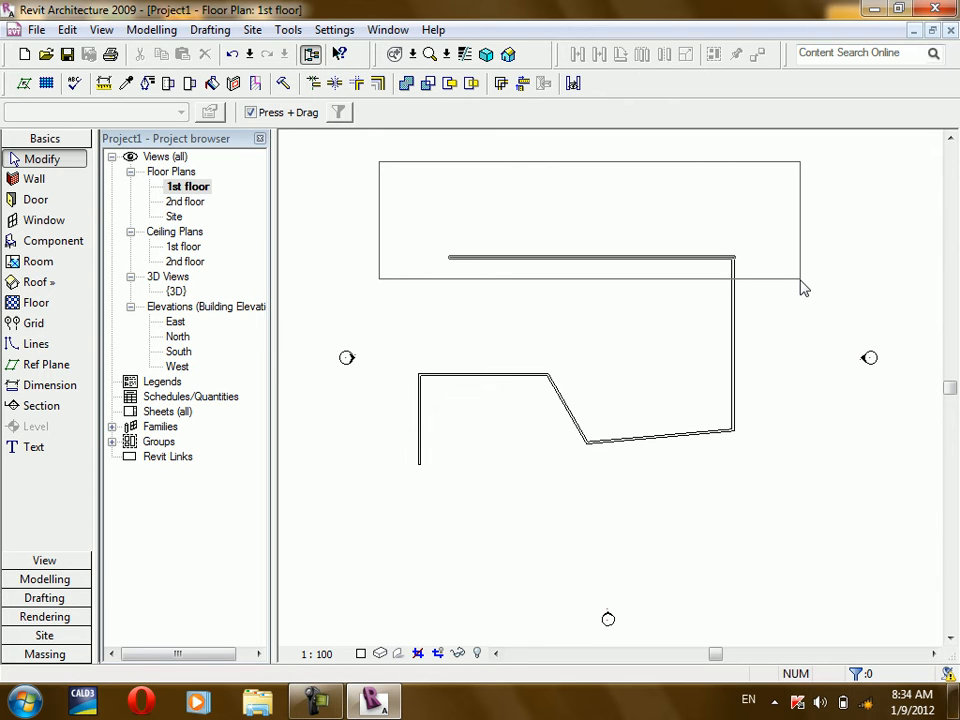
{"action": "left_click_drag", "start_coordinate": [800, 288], "coordinate": [379, 261]}
{"action": "left_click_drag", "start_coordinate": [394, 144], "coordinate": [828, 321]}
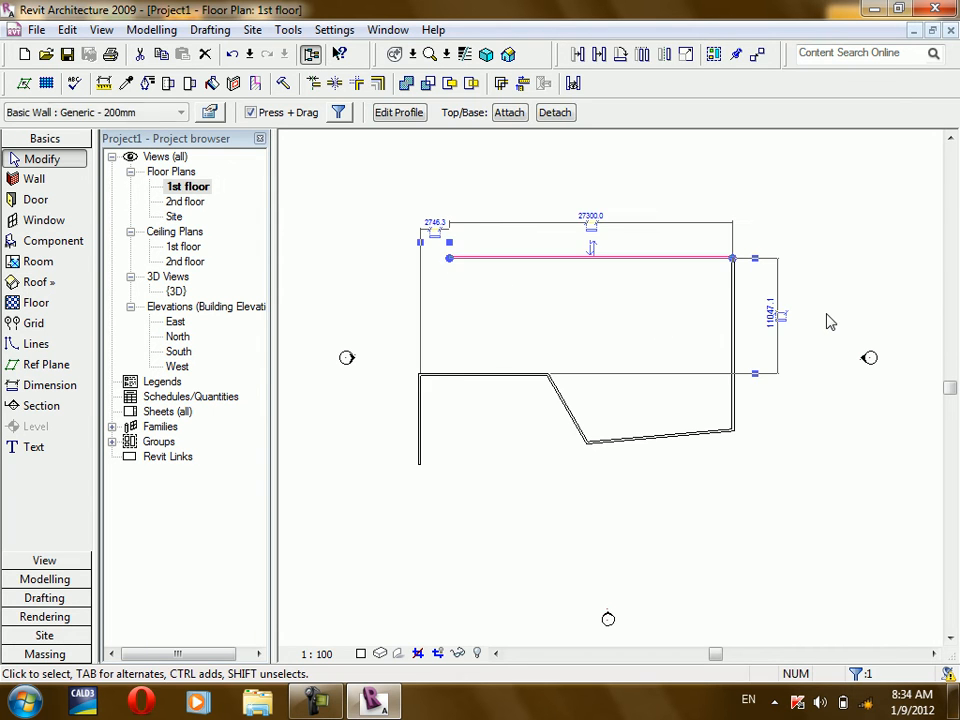
{"action": "left_click", "coordinate": [405, 305]}
Step: Window-select the long upper wall again, then pick the upper, vertical and gently sloping lower walls with a crossing selection, clearing each selection
{"action": "left_click_drag", "start_coordinate": [390, 175], "coordinate": [792, 312]}
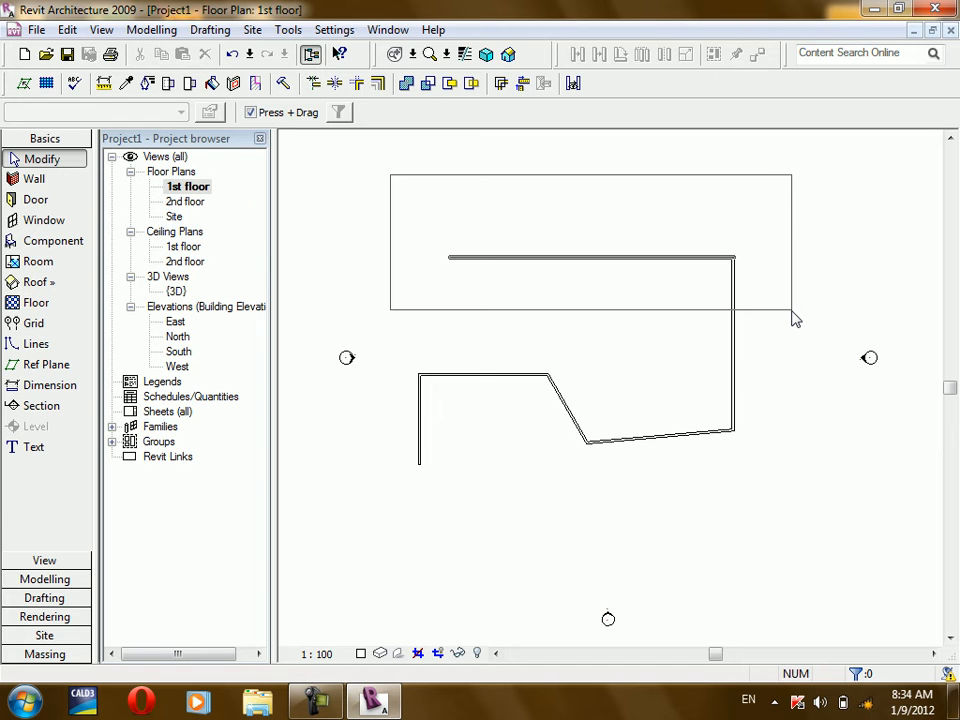
{"action": "left_click_drag", "start_coordinate": [792, 311], "coordinate": [798, 306]}
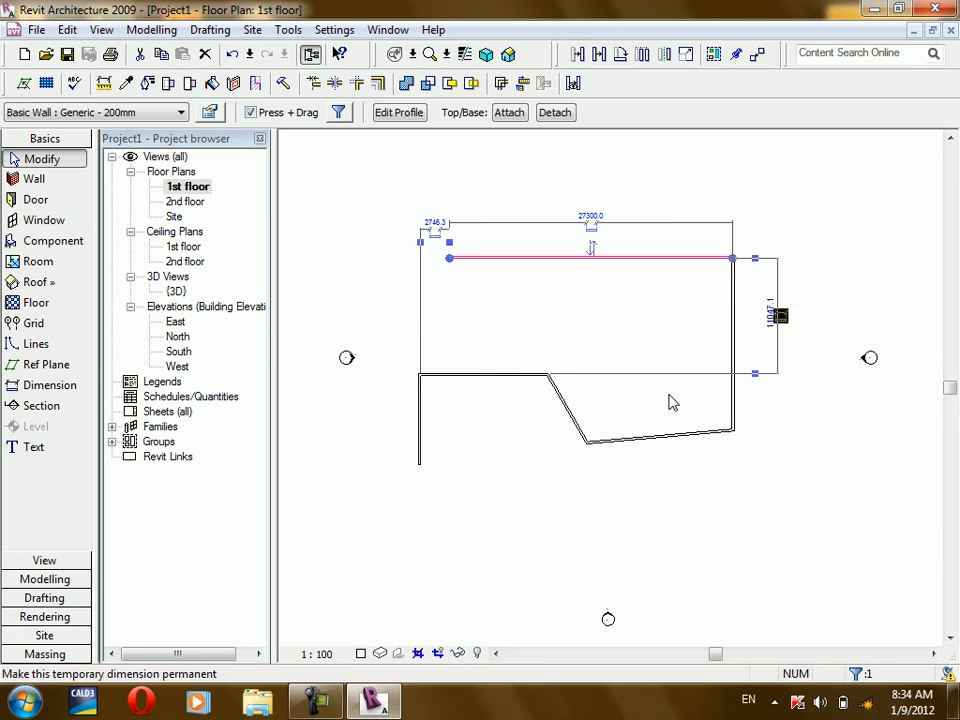
{"action": "left_click", "coordinate": [456, 504]}
{"action": "left_click_drag", "start_coordinate": [829, 190], "coordinate": [672, 463]}
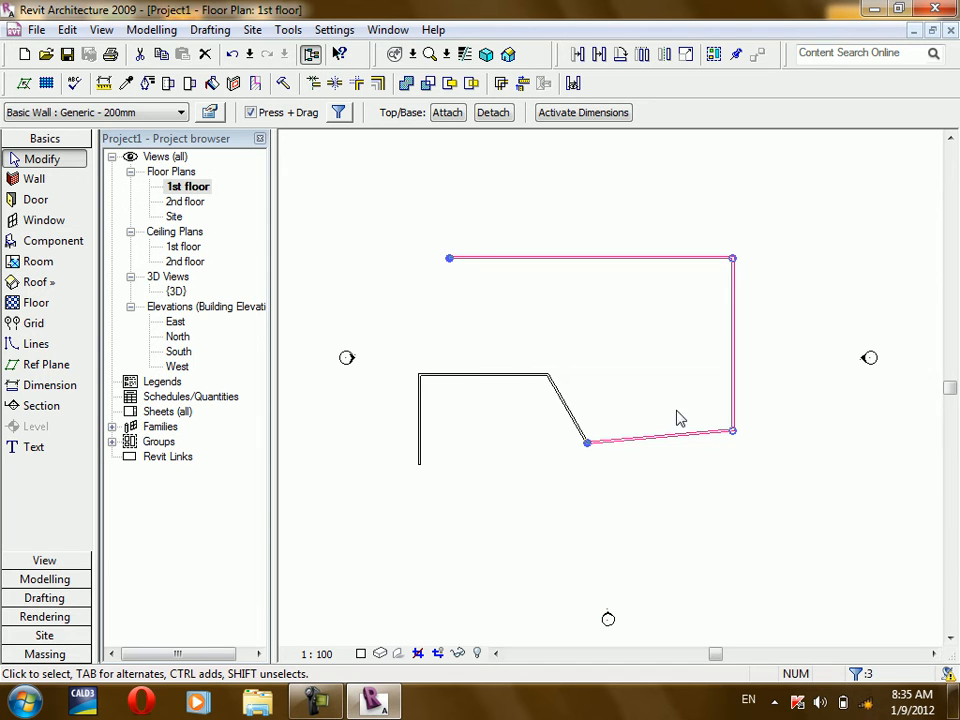
{"action": "left_click", "coordinate": [517, 469]}
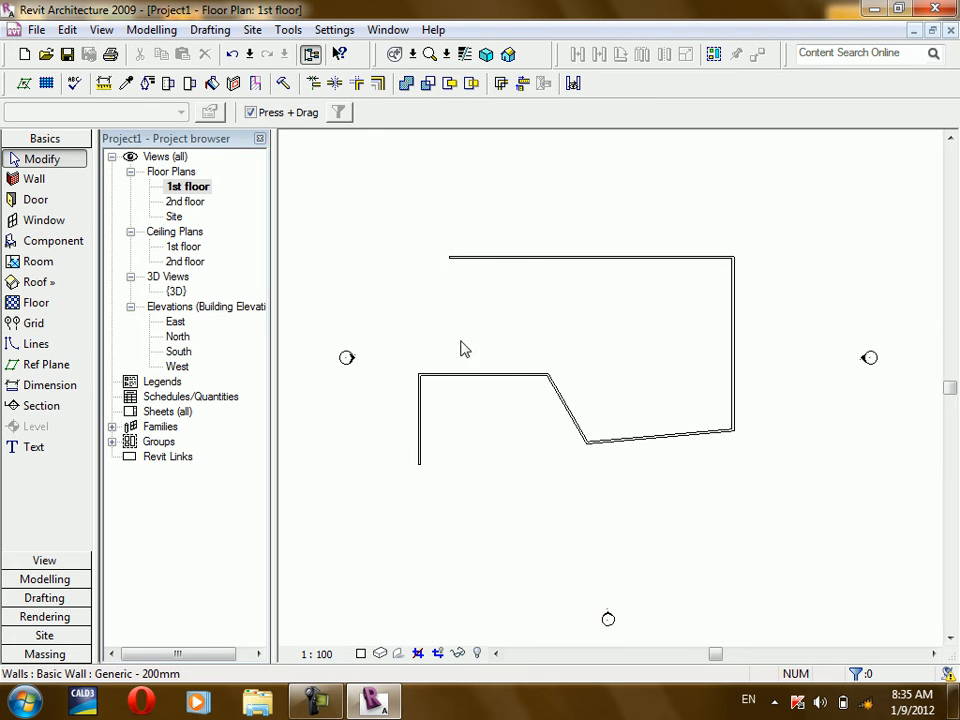
Step: Select the long upper, short horizontal and gently sloping lower walls together, remove the sloping and upper walls from the selection, and deselect the rest
{"action": "left_click", "coordinate": [509, 259]}
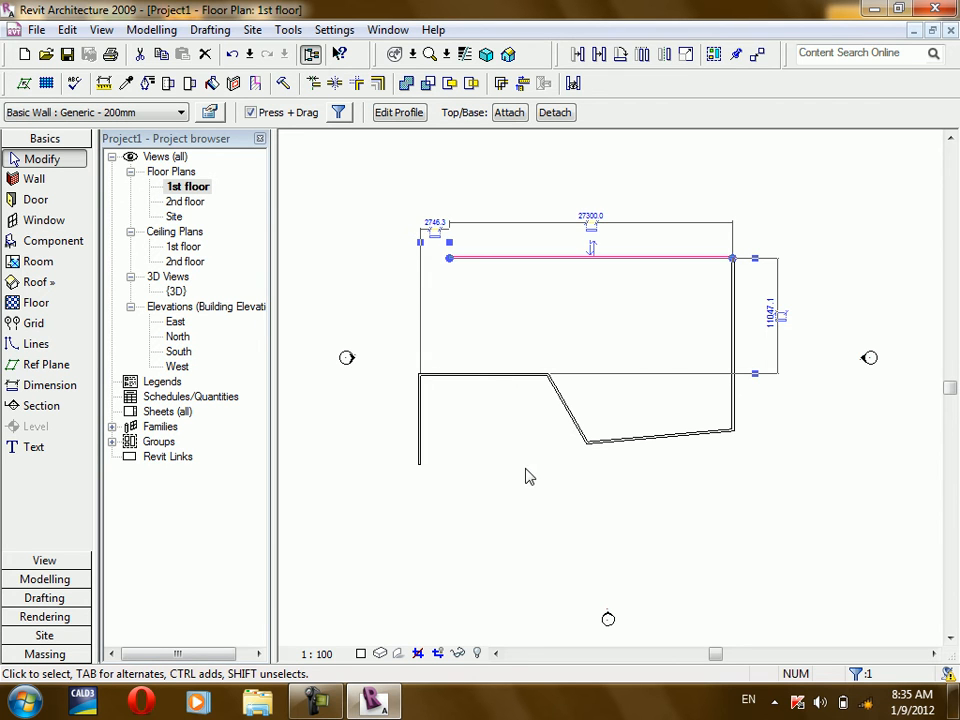
{"action": "left_click", "coordinate": [489, 390], "text": "ctrl"}
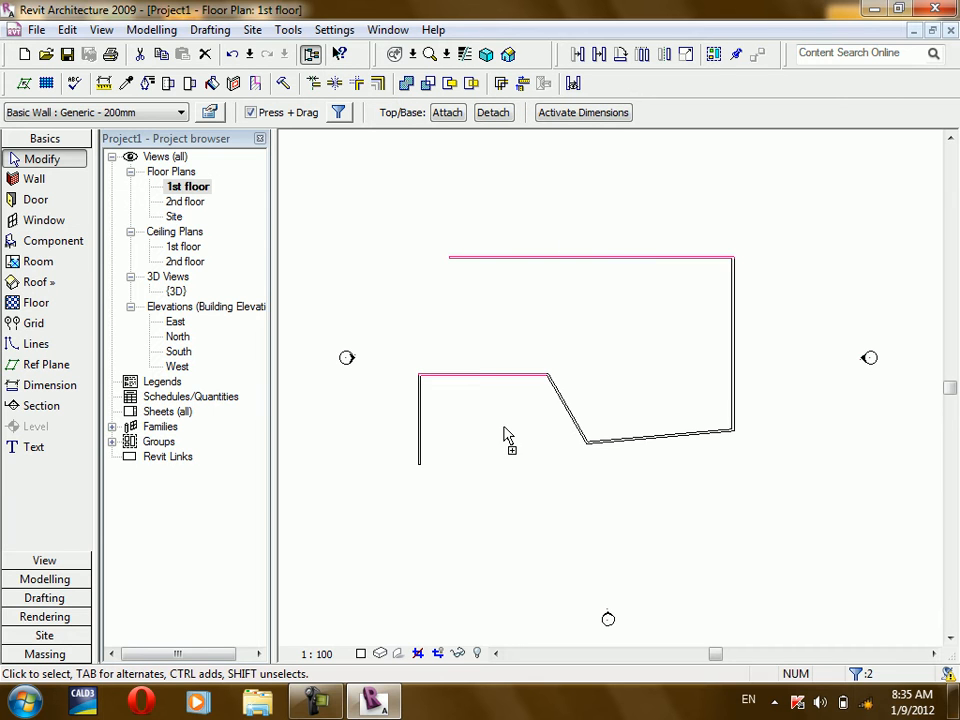
{"action": "left_click", "coordinate": [634, 444], "text": "ctrl"}
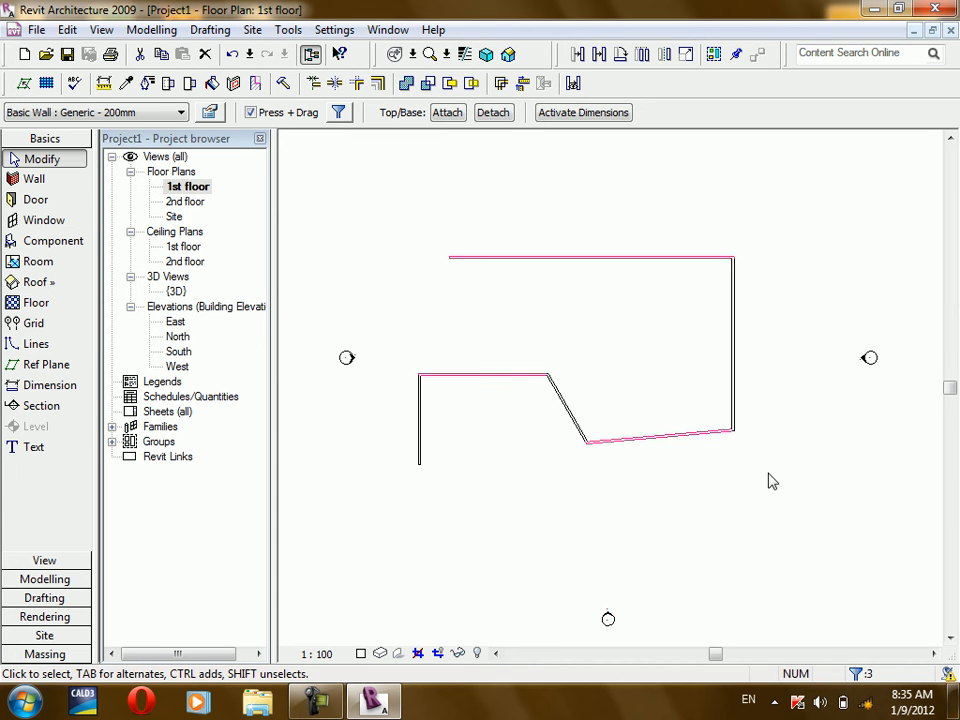
{"action": "left_click", "coordinate": [684, 446], "text": "shift"}
{"action": "left_click", "coordinate": [653, 263], "text": "shift"}
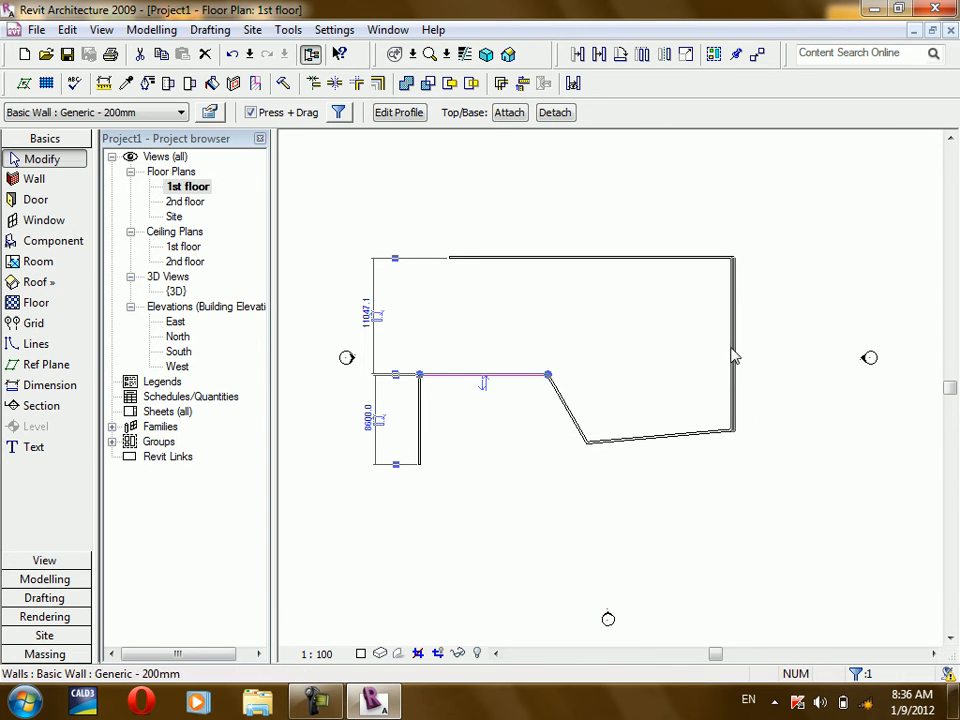
{"action": "key", "text": "Delete"}
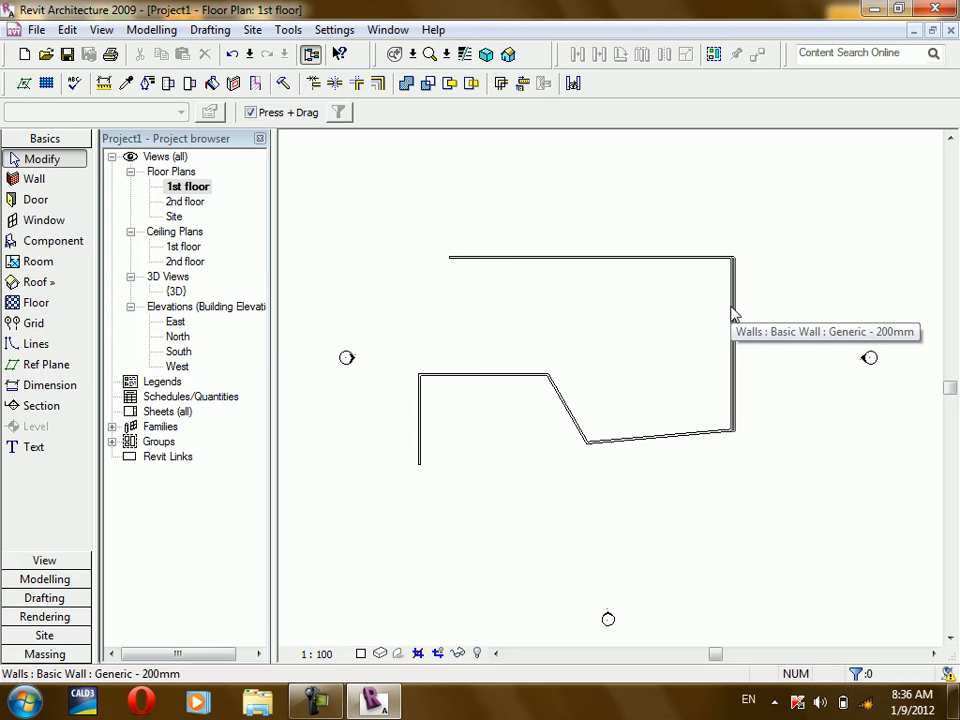
Step: Select the whole chain of six connected walls at once, then clear the selection
{"action": "key", "text": "Tab"}
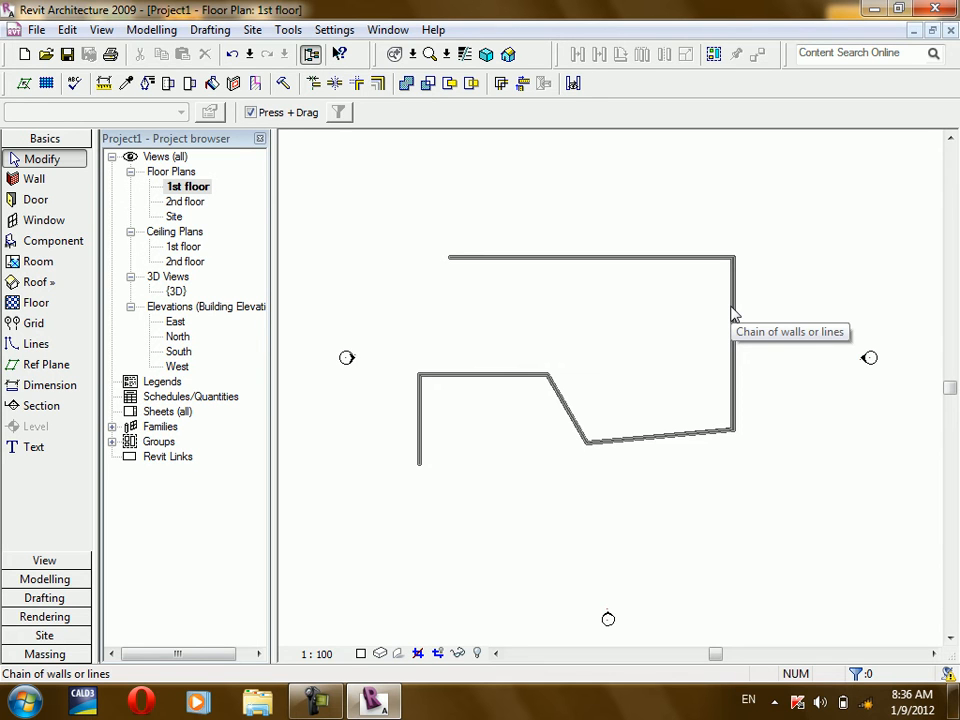
{"action": "left_click", "coordinate": [732, 314]}
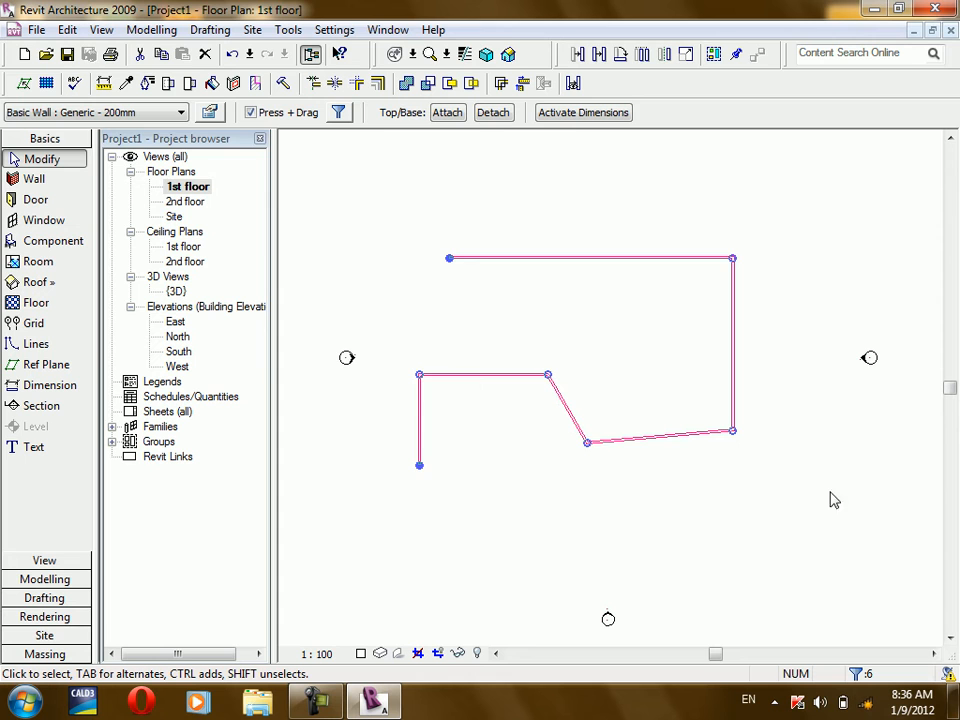
{"action": "left_click", "coordinate": [760, 539]}
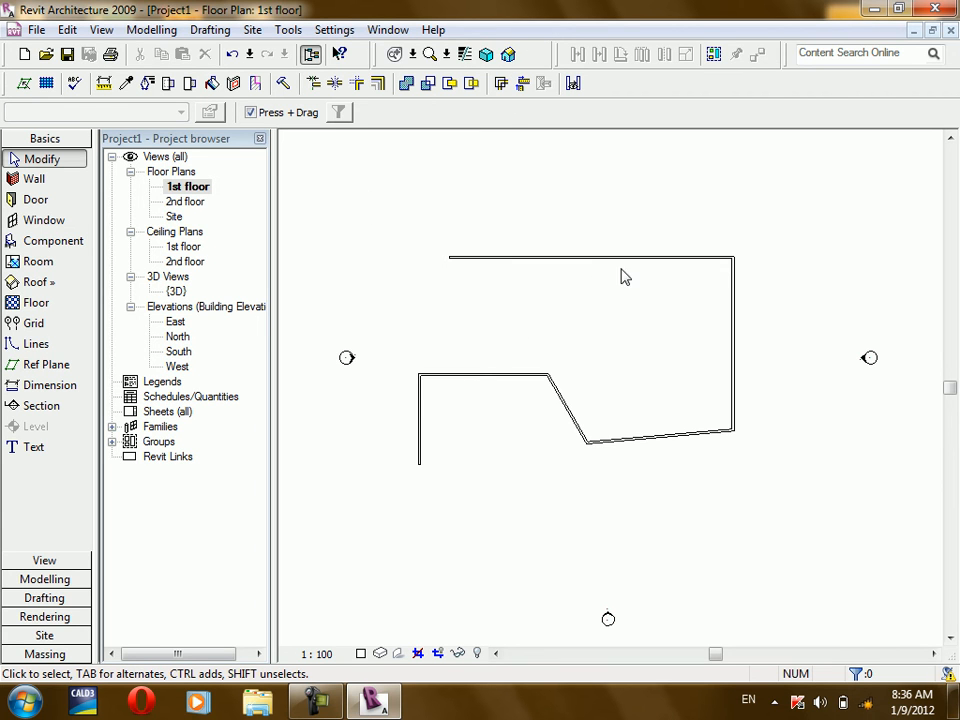
Step: Select the short vertical wall and the adjoining short horizontal wall, and inspect them from another angle in the {3D} view
{"action": "left_click", "coordinate": [419, 438]}
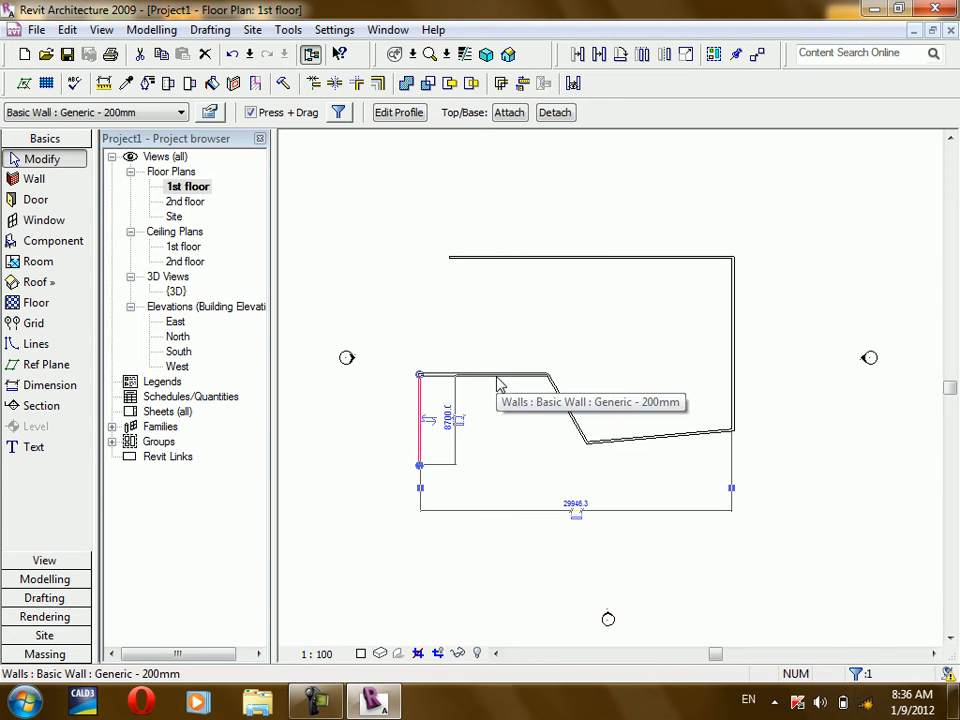
{"action": "left_click", "coordinate": [499, 382], "text": "ctrl"}
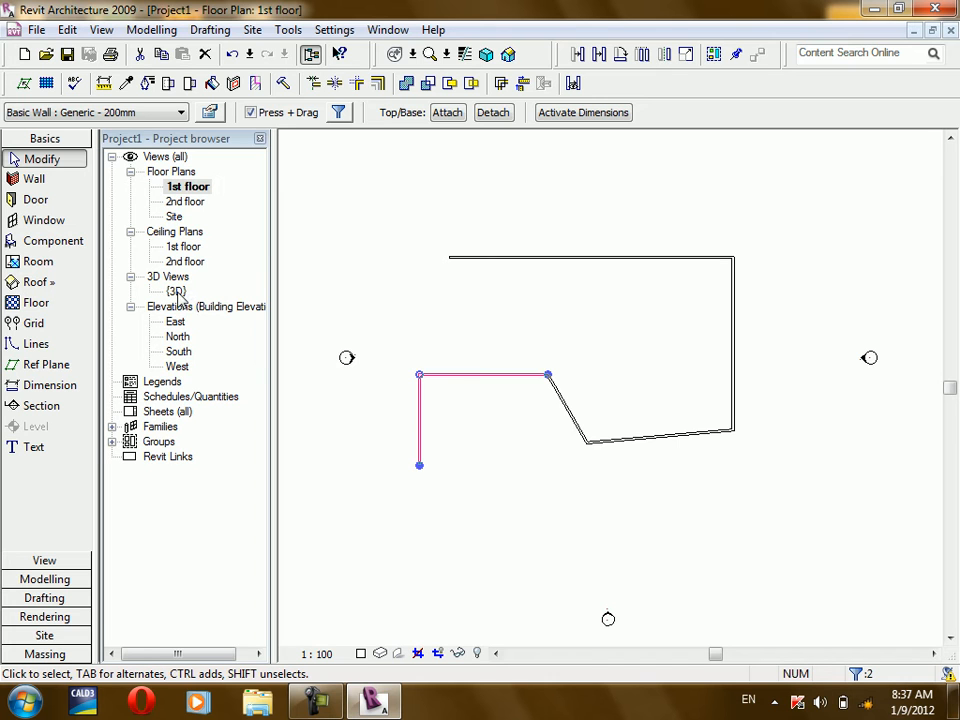
{"action": "left_click", "coordinate": [177, 292]}
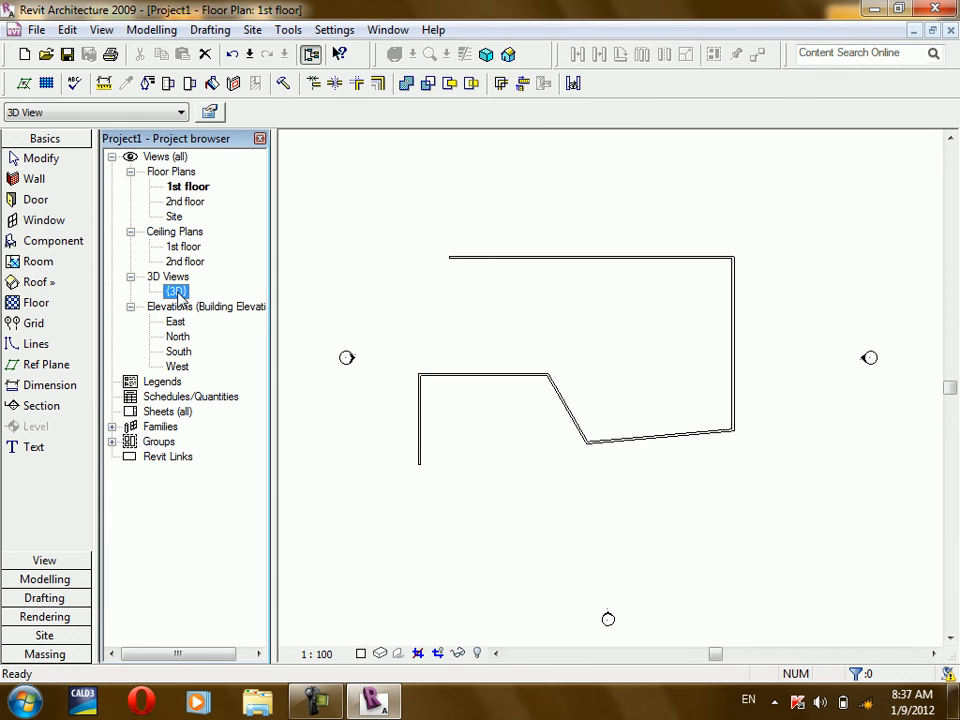
{"action": "double_click", "coordinate": [177, 292]}
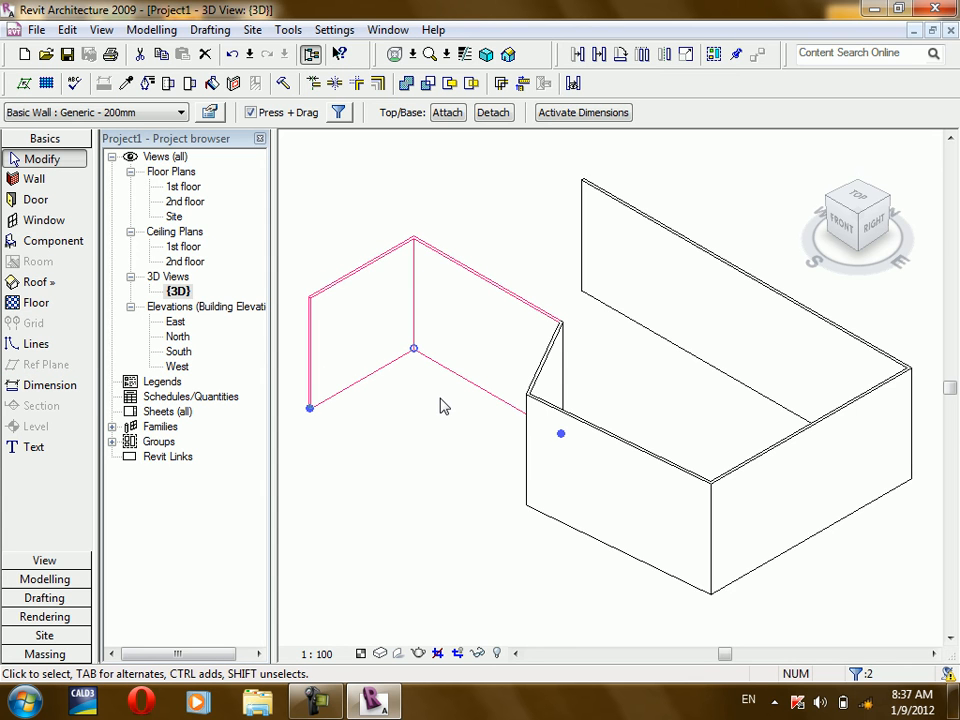
{"action": "middle_click_drag", "start_coordinate": [452, 430], "coordinate": [236, 277], "text": "shift"}
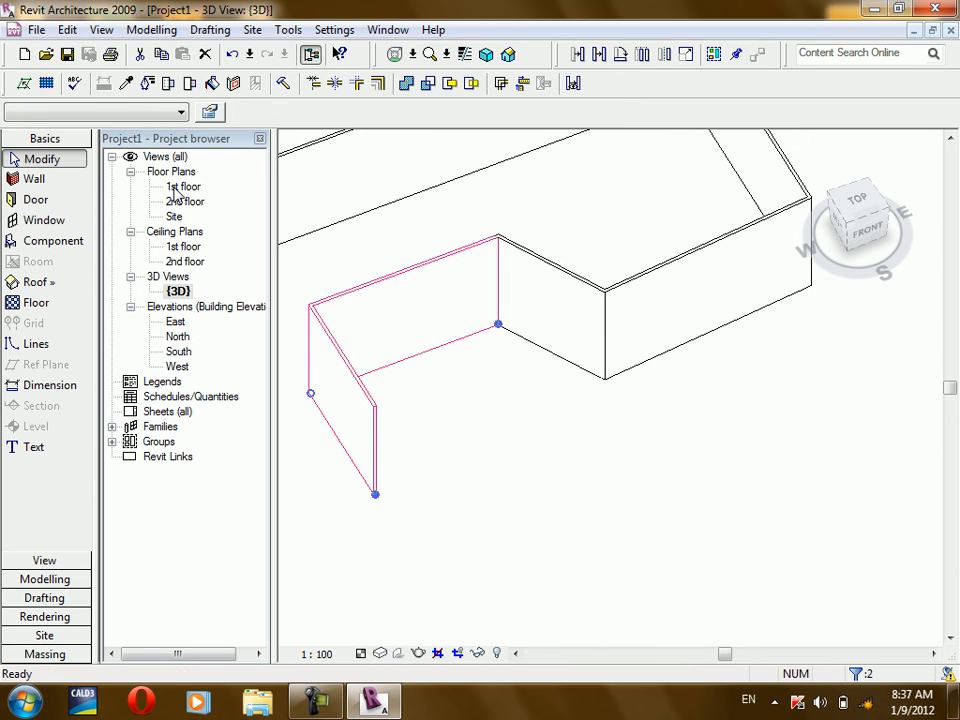
Step: Examine the two selected walls in the 1st floor plan and the South elevation, and return to the 1st floor plan
{"action": "double_click", "coordinate": [178, 188]}
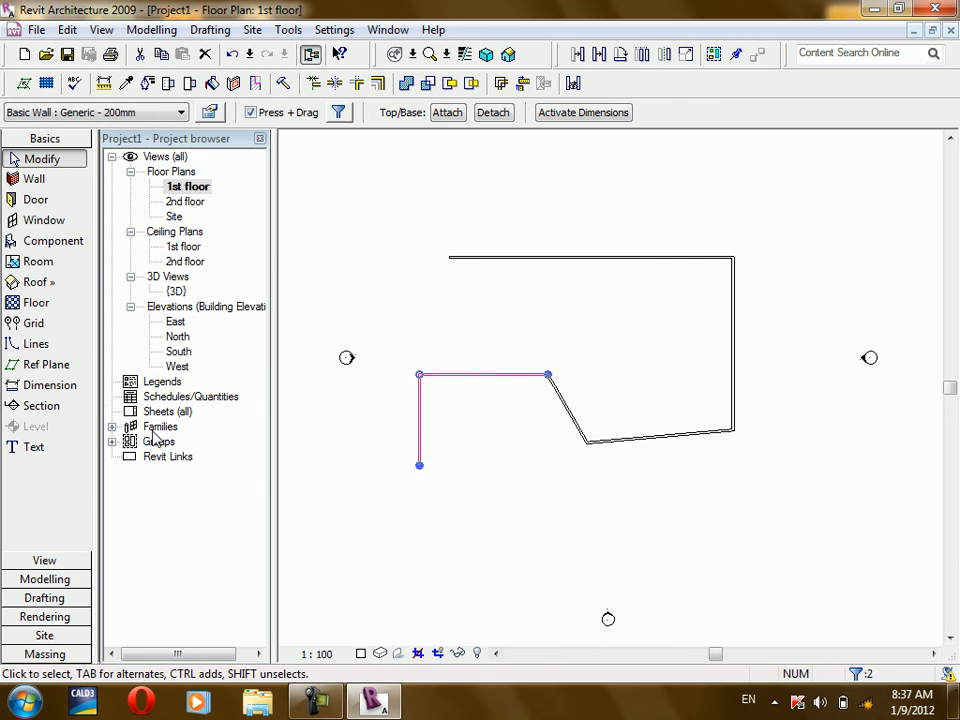
{"action": "double_click", "coordinate": [181, 352]}
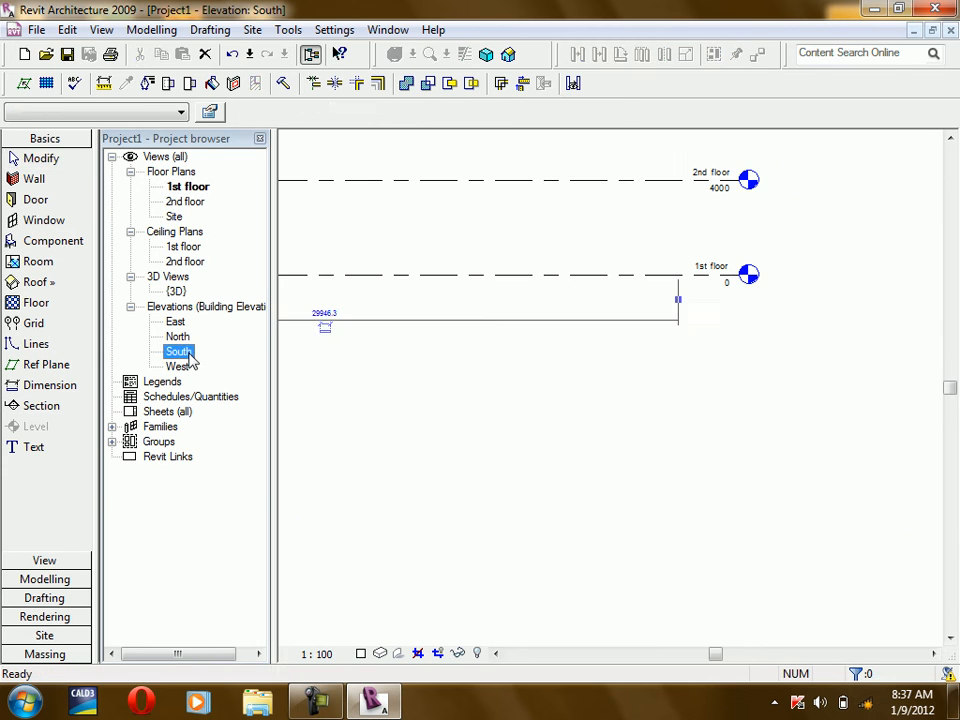
{"action": "scroll", "coordinate": [743, 353], "scroll_direction": "down", "scroll_amount": 2}
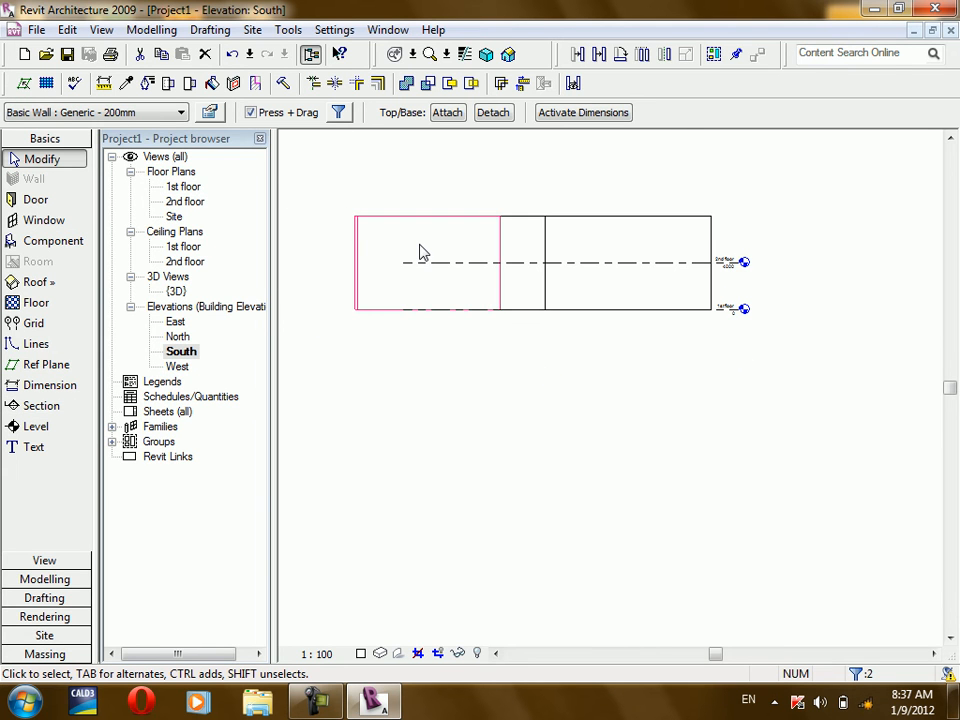
{"action": "double_click", "coordinate": [186, 188]}
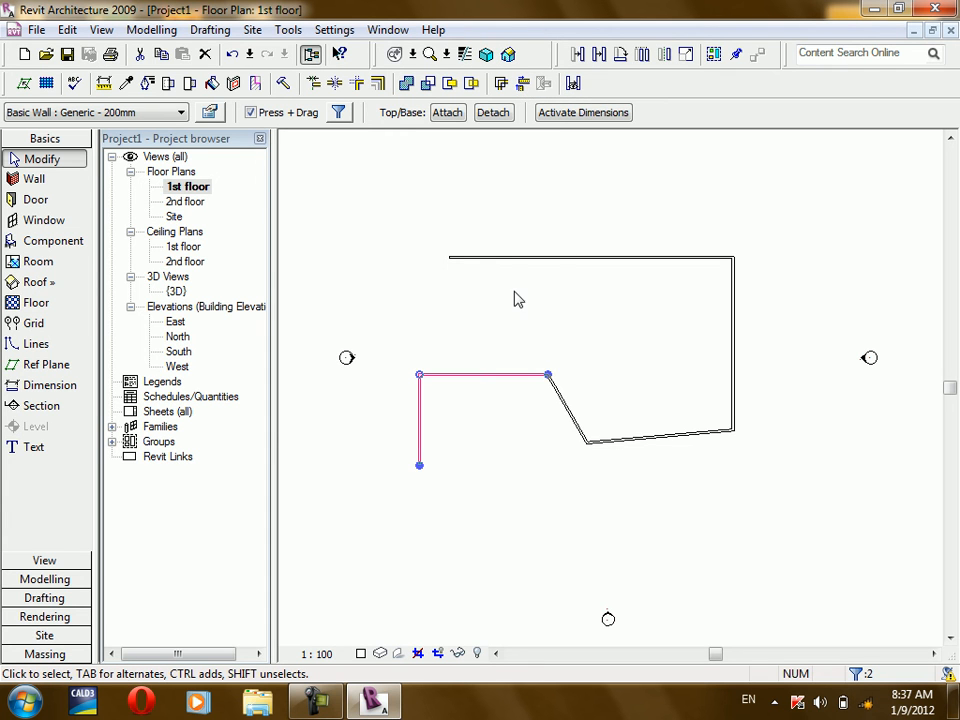
Step: Inspect the whole wall chain in the 3D view and the North elevation, and return to the 1st floor plan
{"action": "left_click", "coordinate": [510, 58]}
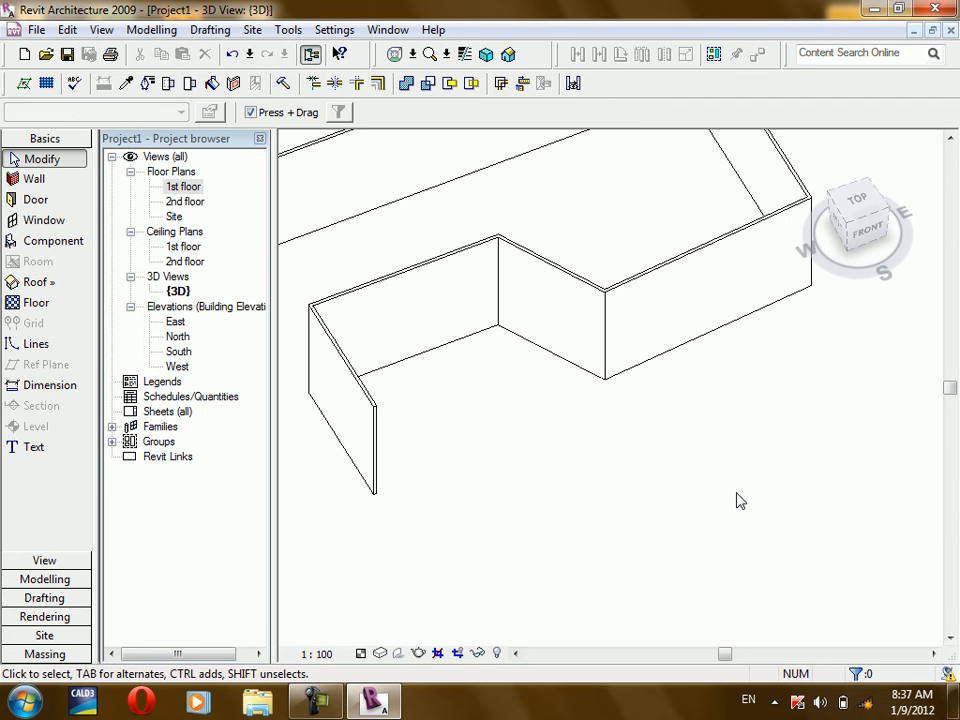
{"action": "scroll", "coordinate": [724, 386], "scroll_direction": "down", "scroll_amount": 3}
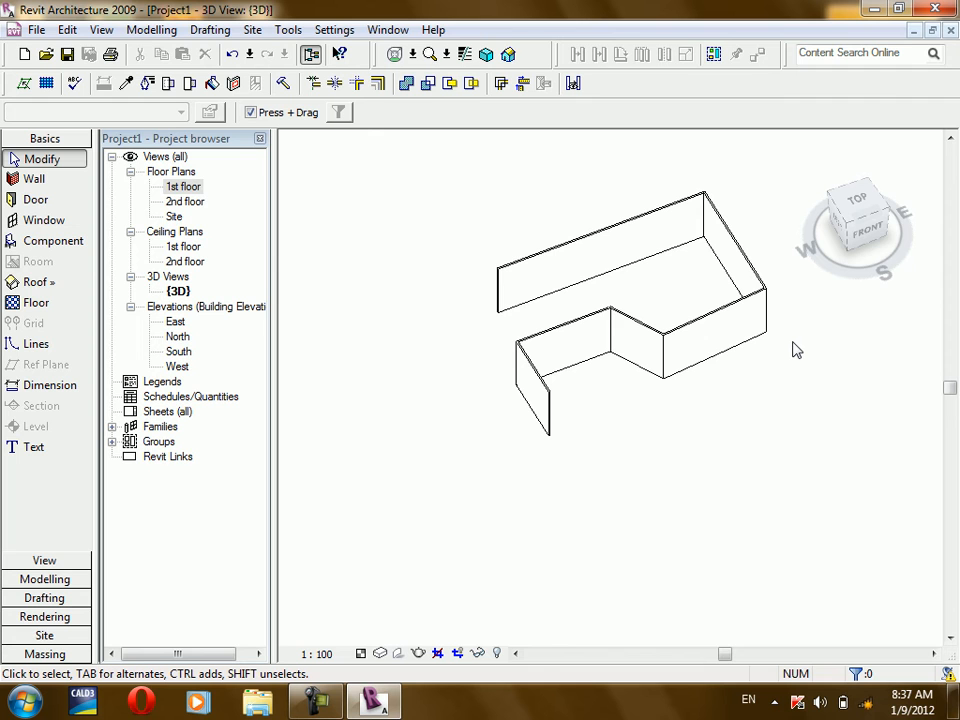
{"action": "double_click", "coordinate": [172, 188]}
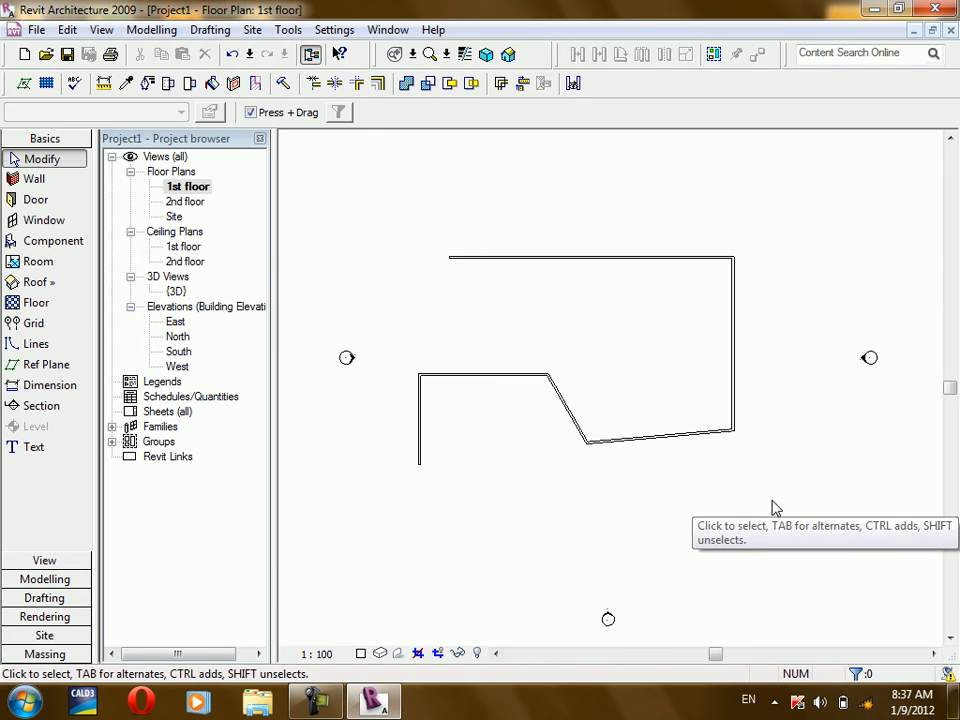
{"action": "double_click", "coordinate": [180, 338]}
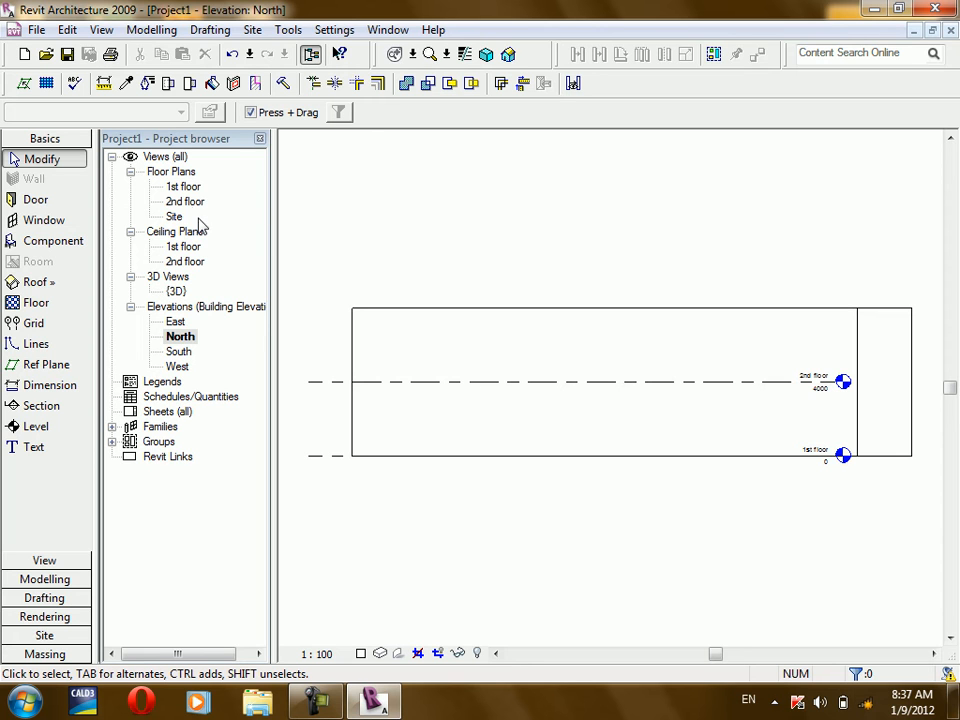
{"action": "double_click", "coordinate": [184, 190]}
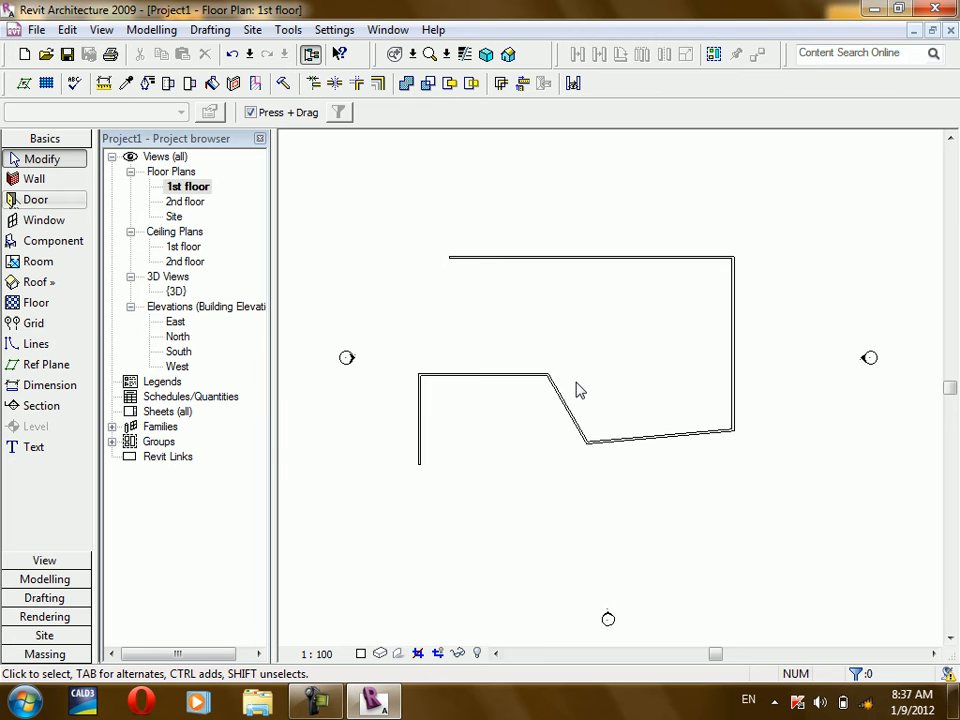
Step: Replace the existing walls in the 1st floor plan with an open chain of four Generic - 140mm Masonry basic walls
{"action": "left_click", "coordinate": [20, 182]}
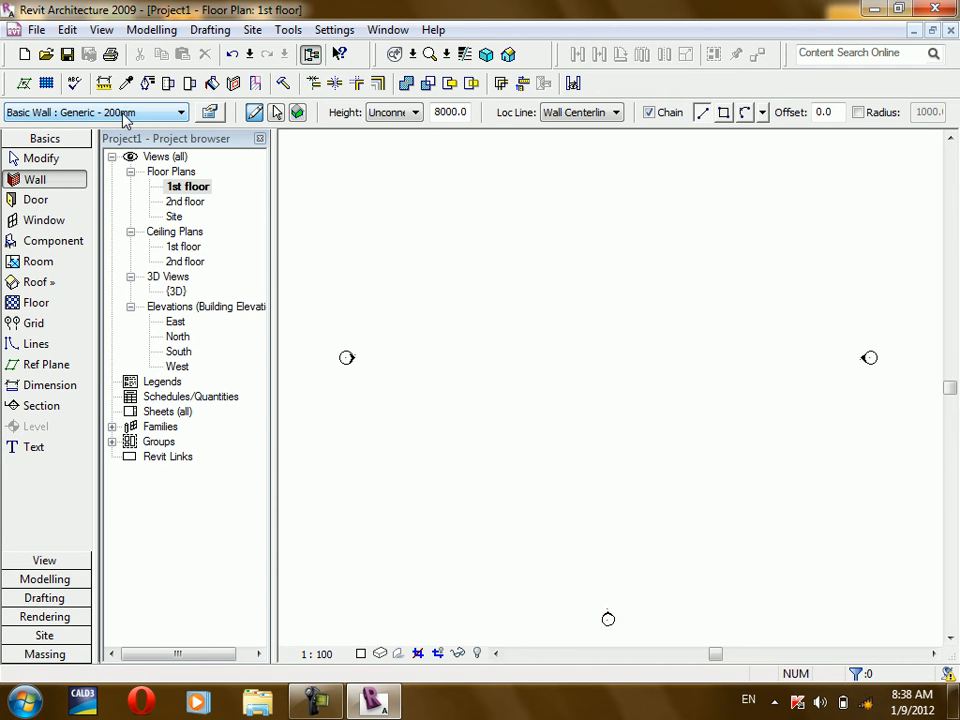
{"action": "left_click", "coordinate": [183, 113]}
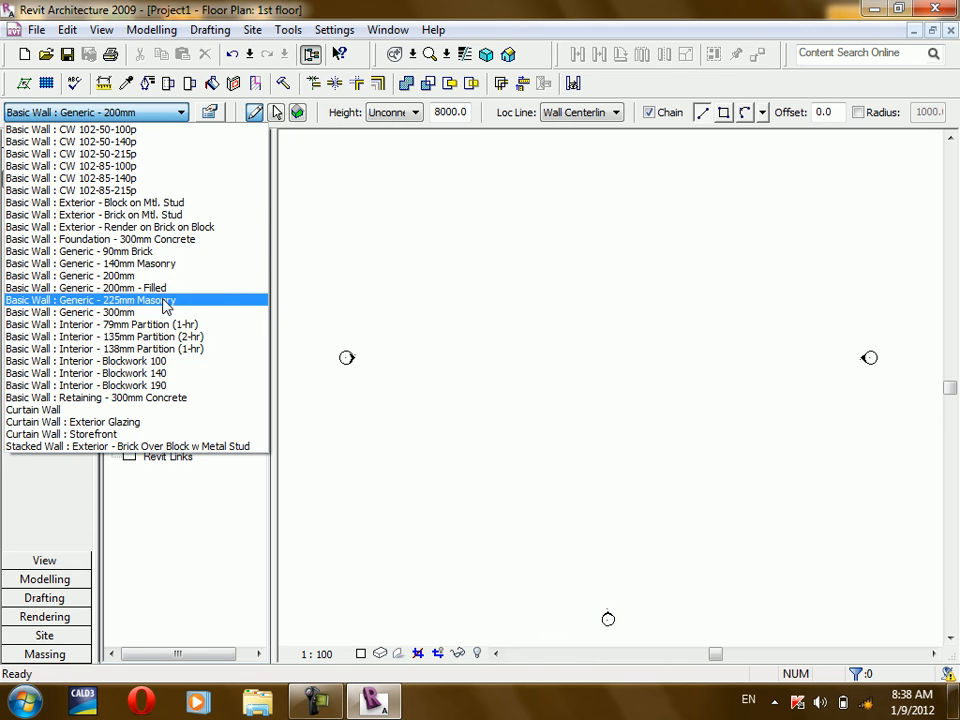
{"action": "left_click", "coordinate": [148, 264]}
{"action": "left_click", "coordinate": [514, 269]}
{"action": "left_click", "coordinate": [750, 270]}
{"action": "left_click", "coordinate": [750, 414]}
{"action": "left_click", "coordinate": [573, 415]}
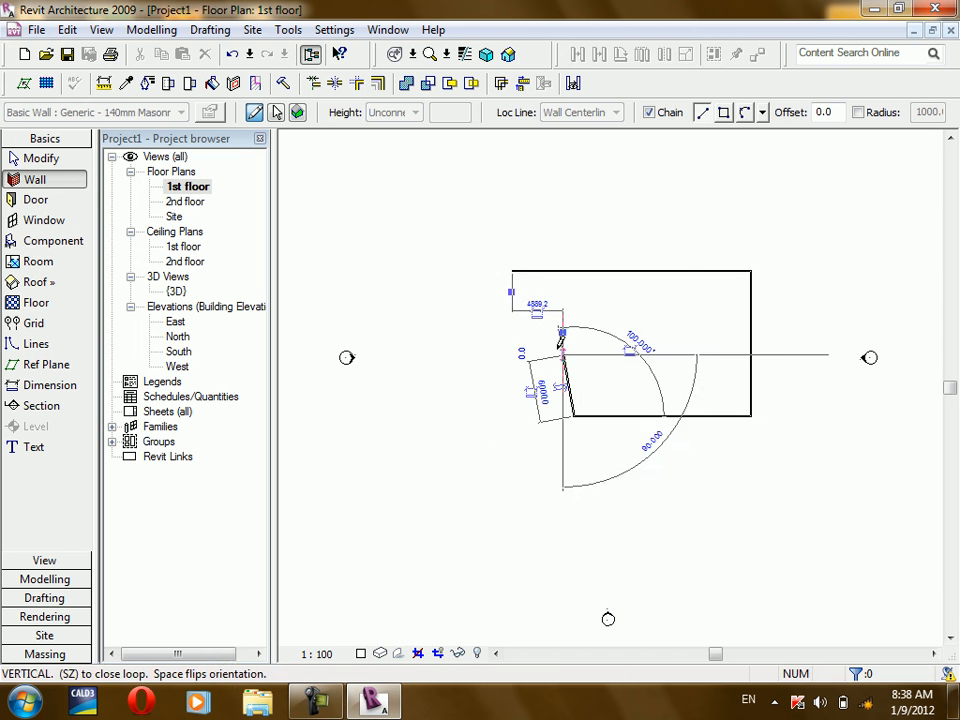
{"action": "left_click", "coordinate": [561, 343]}
{"action": "key", "text": "Escape"}
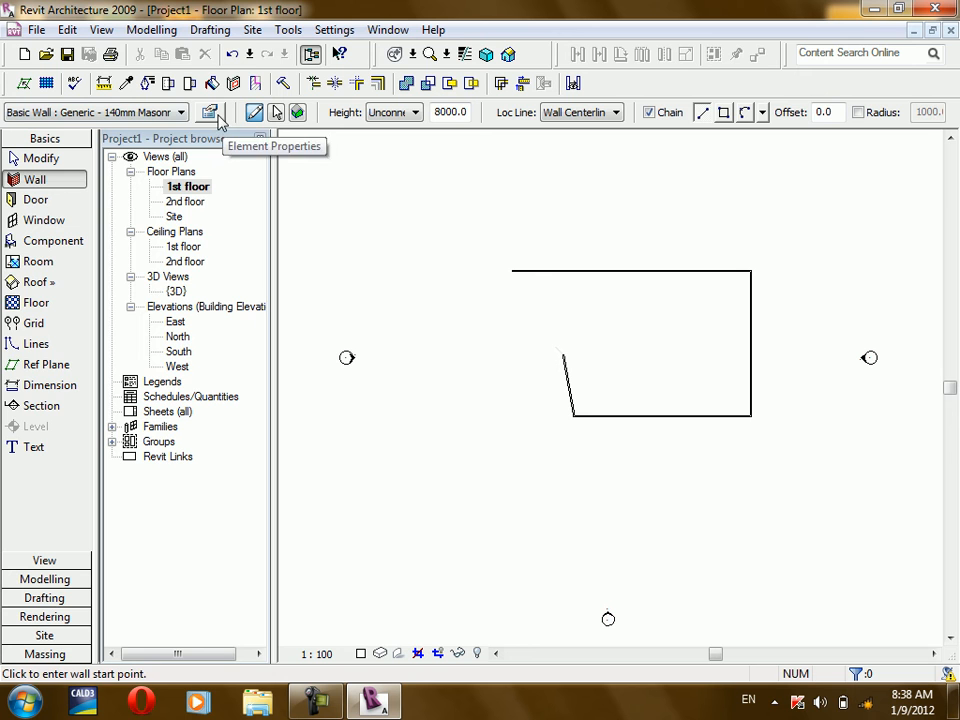
Step: Examine the available wall types and the element properties of the Generic - 140mm Masonry wall
{"action": "left_click", "coordinate": [132, 113]}
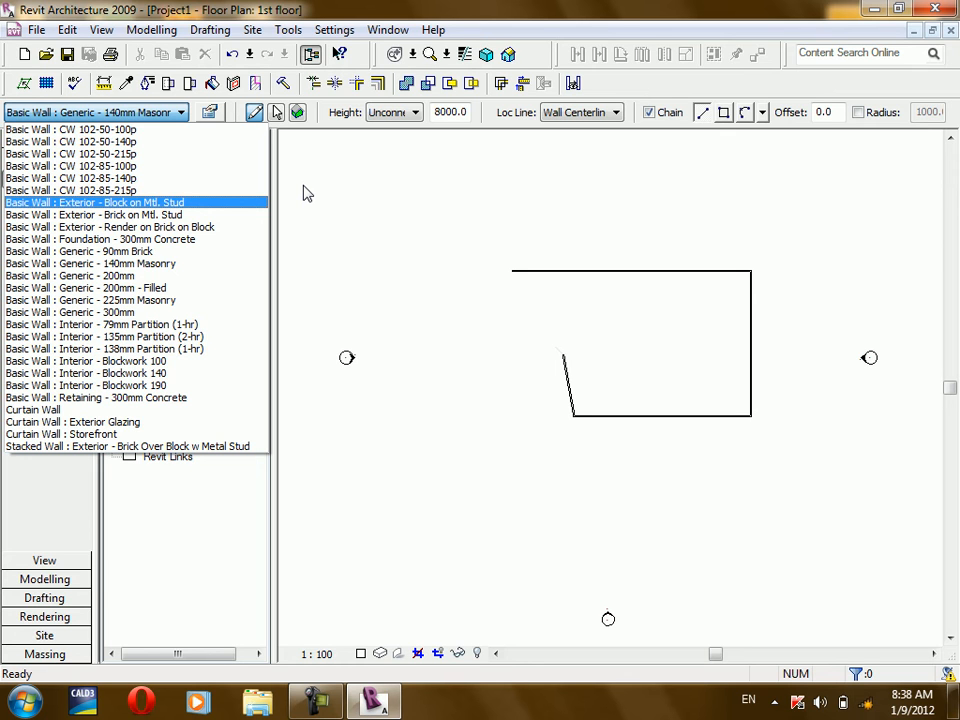
{"action": "left_click", "coordinate": [360, 161]}
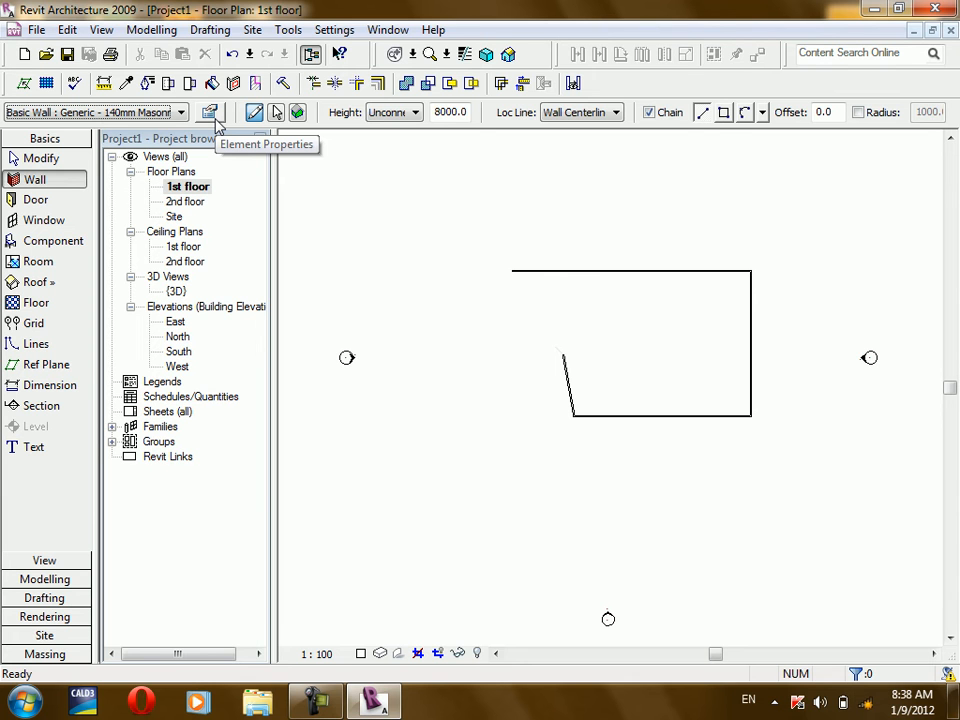
{"action": "left_click", "coordinate": [210, 112]}
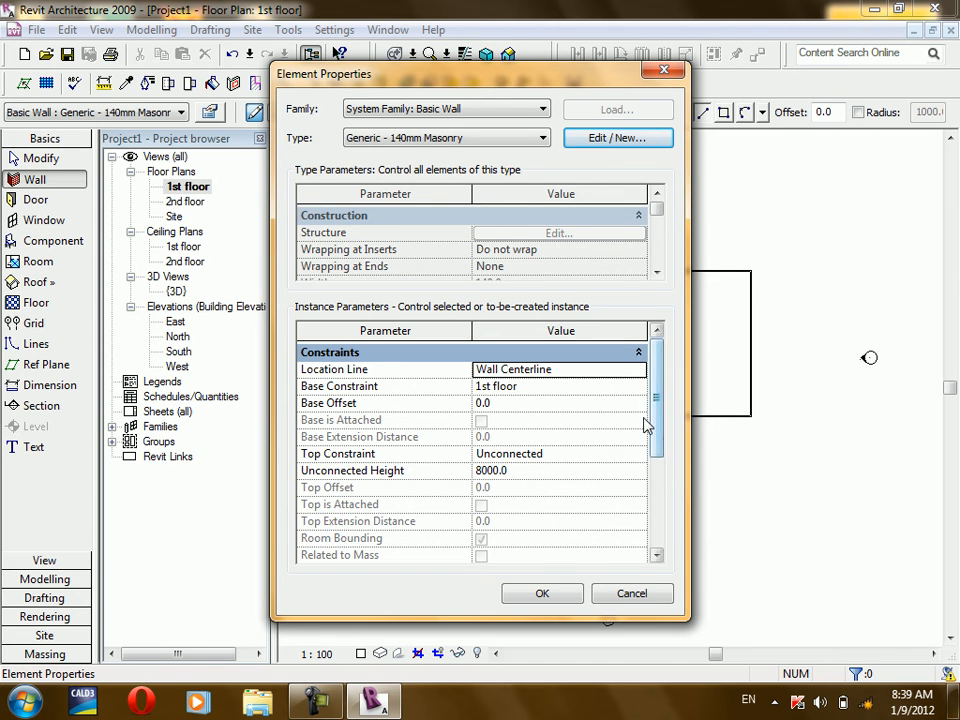
{"action": "left_click_drag", "start_coordinate": [660, 420], "coordinate": [636, 497]}
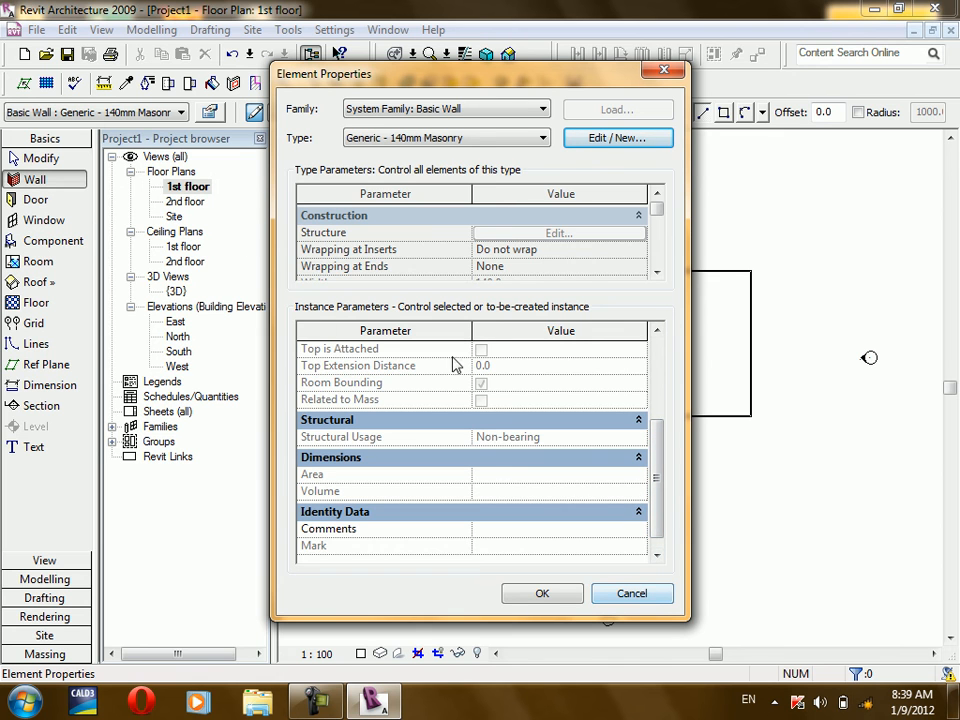
{"action": "left_click", "coordinate": [660, 594]}
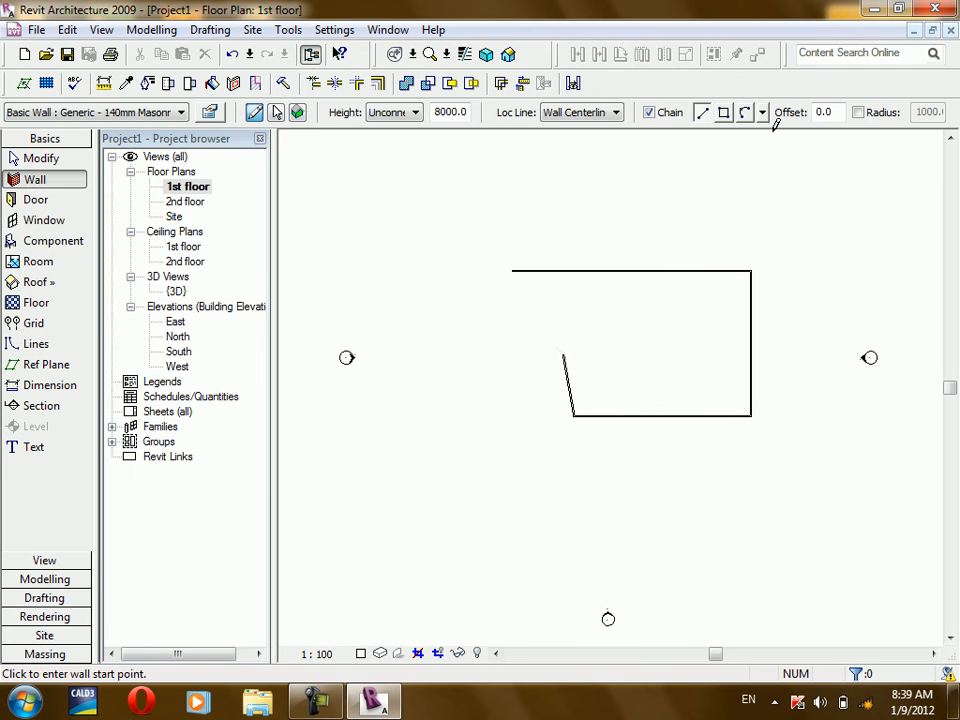
Step: Create walls from picked lines at an 800 offset on both sides of the upper horizontal wall and the long vertical wall
{"action": "left_click", "coordinate": [277, 113]}
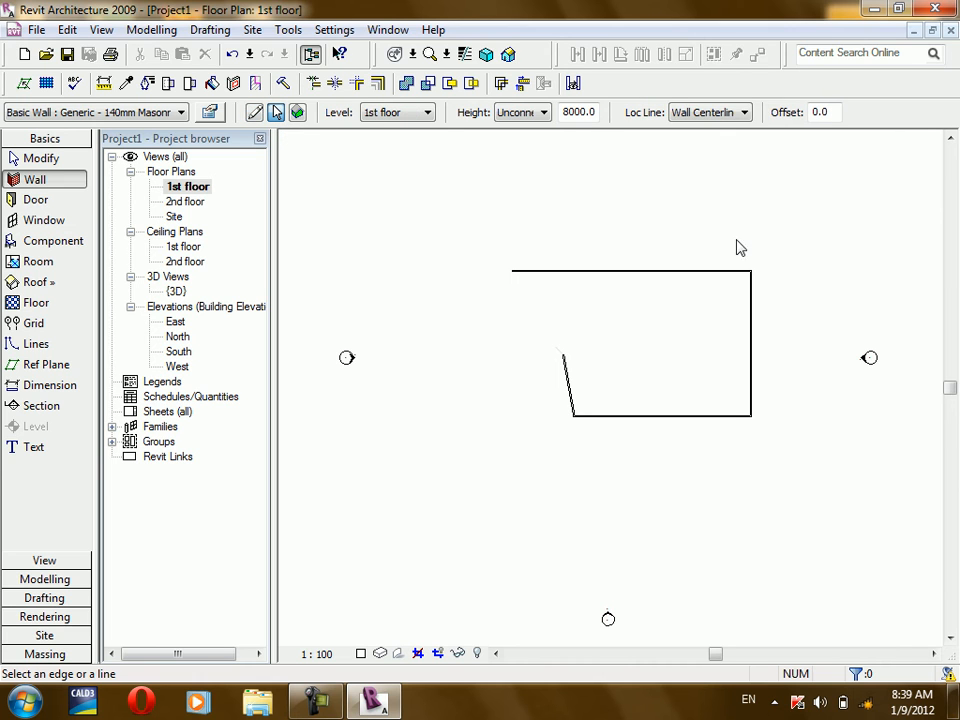
{"action": "left_click", "coordinate": [826, 112]}
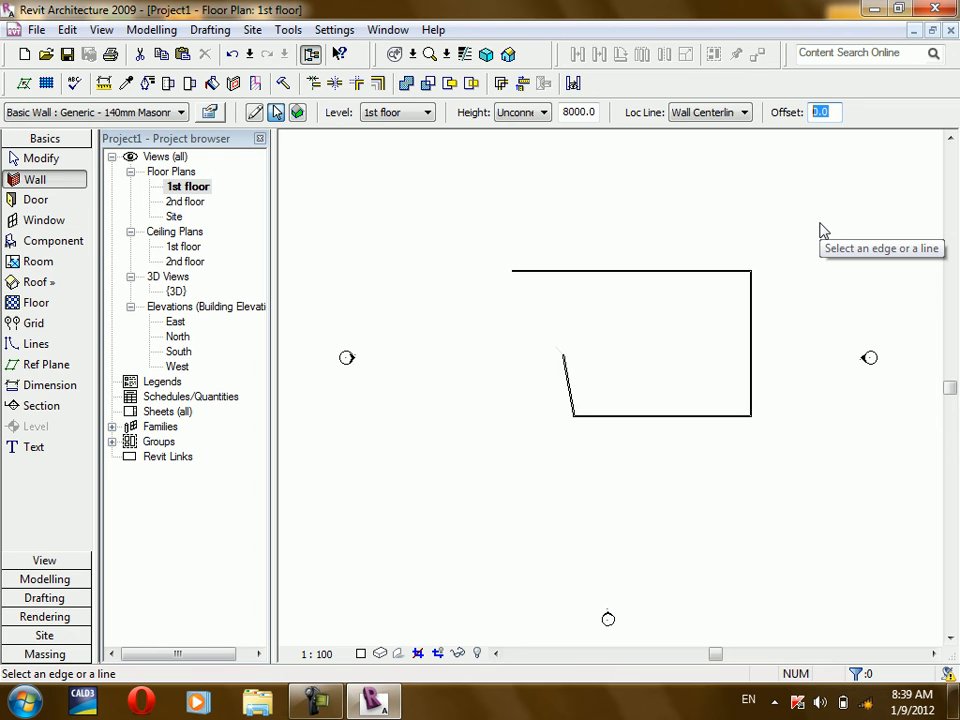
{"action": "type", "text": "800"}
{"action": "key", "text": "Return"}
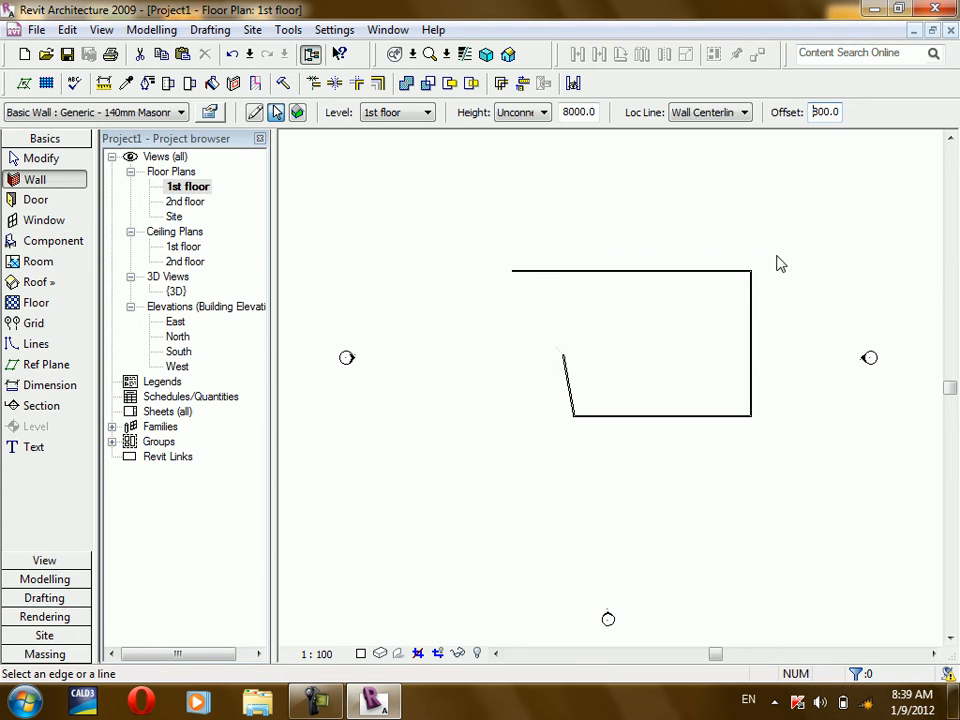
{"action": "left_click", "coordinate": [642, 277]}
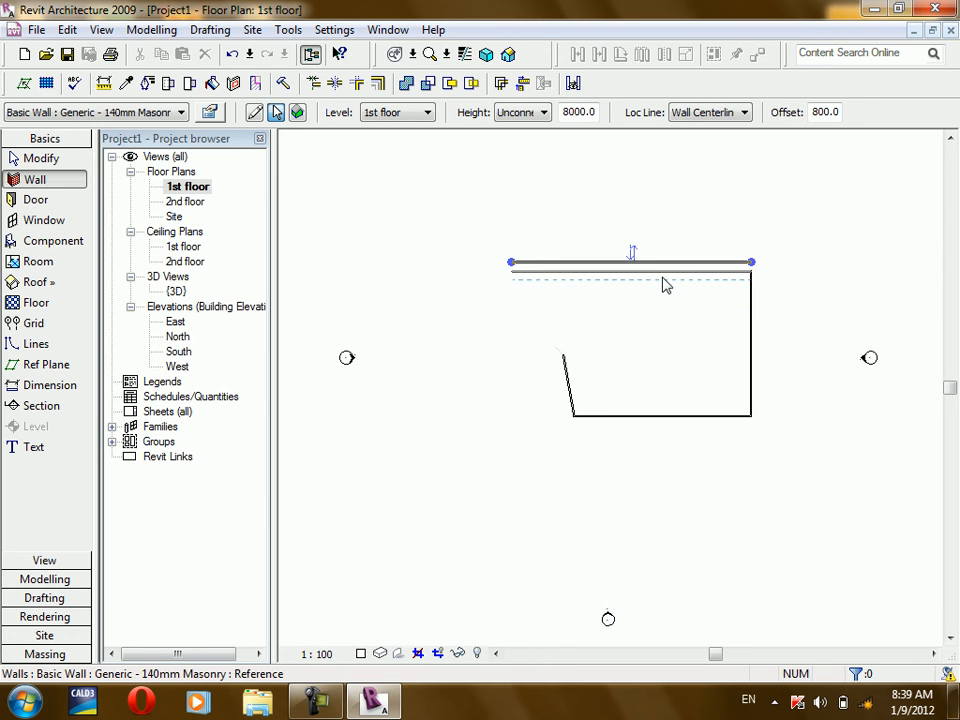
{"action": "left_click", "coordinate": [665, 285]}
{"action": "left_click", "coordinate": [749, 347]}
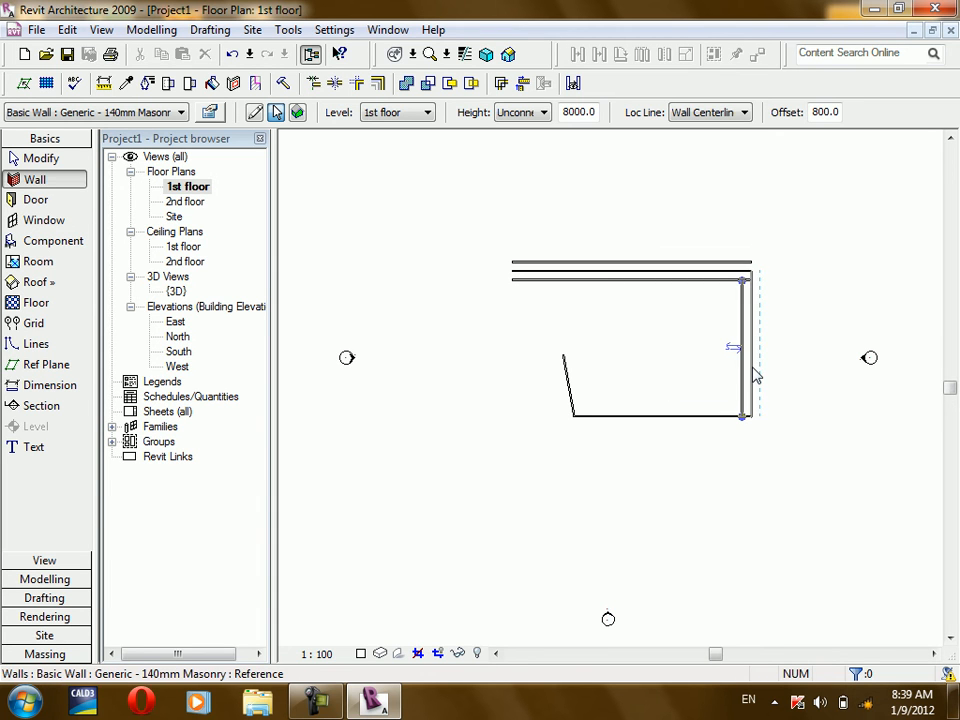
{"action": "left_click", "coordinate": [755, 375]}
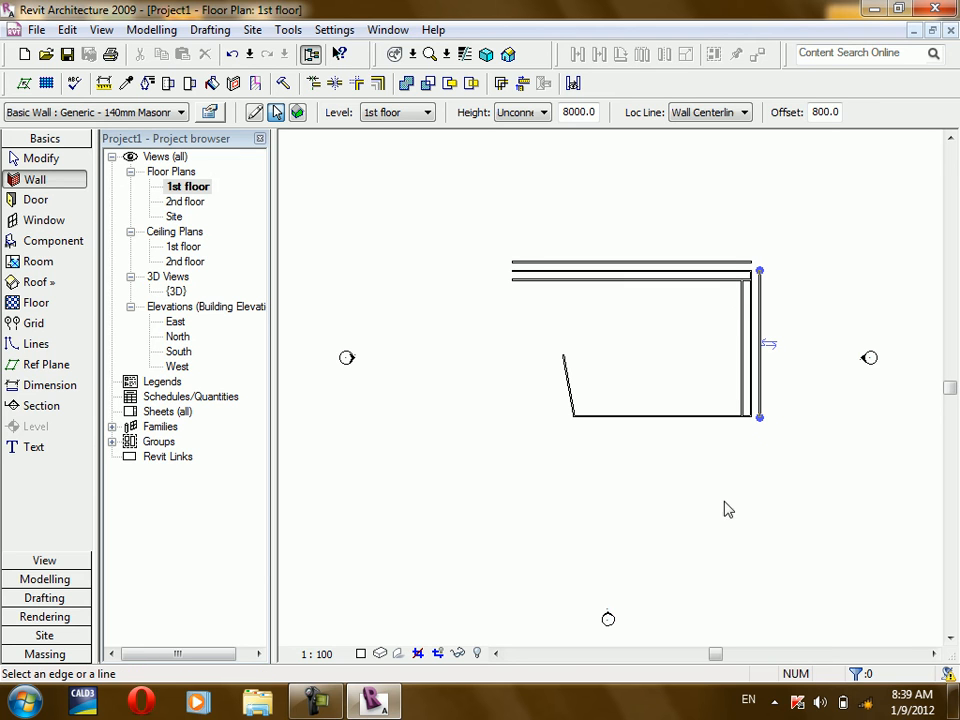
Step: Examine the wall-by-face option and the massing tools, and return to the drawing mode of the Wall tool
{"action": "left_click", "coordinate": [254, 112]}
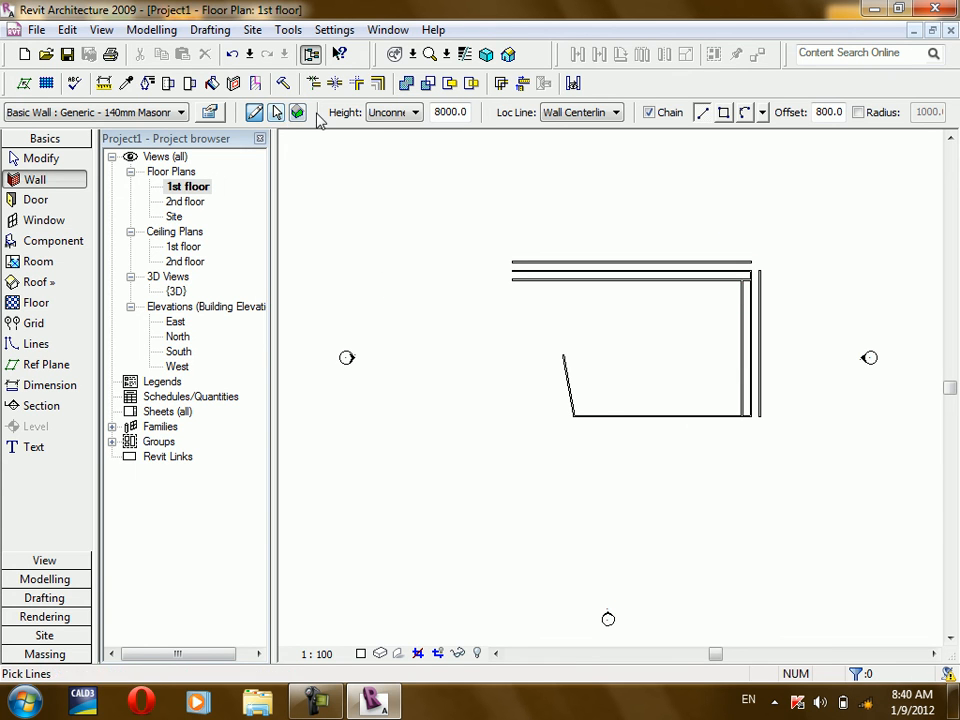
{"action": "left_click", "coordinate": [296, 113]}
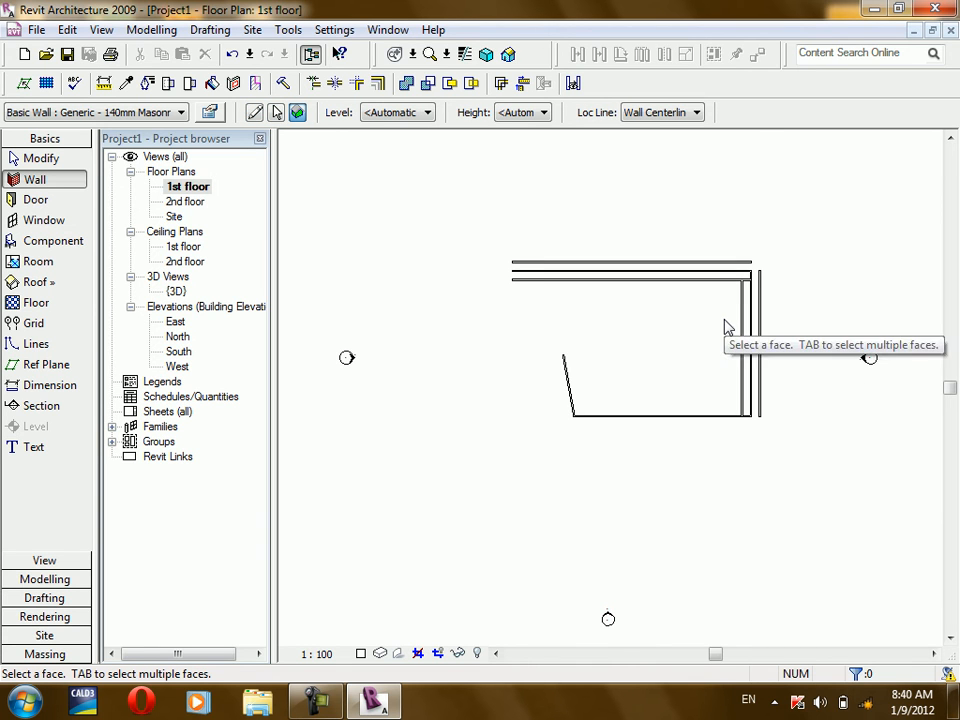
{"action": "left_click", "coordinate": [155, 36]}
{"action": "mouse_move", "coordinate": [232, 466]}
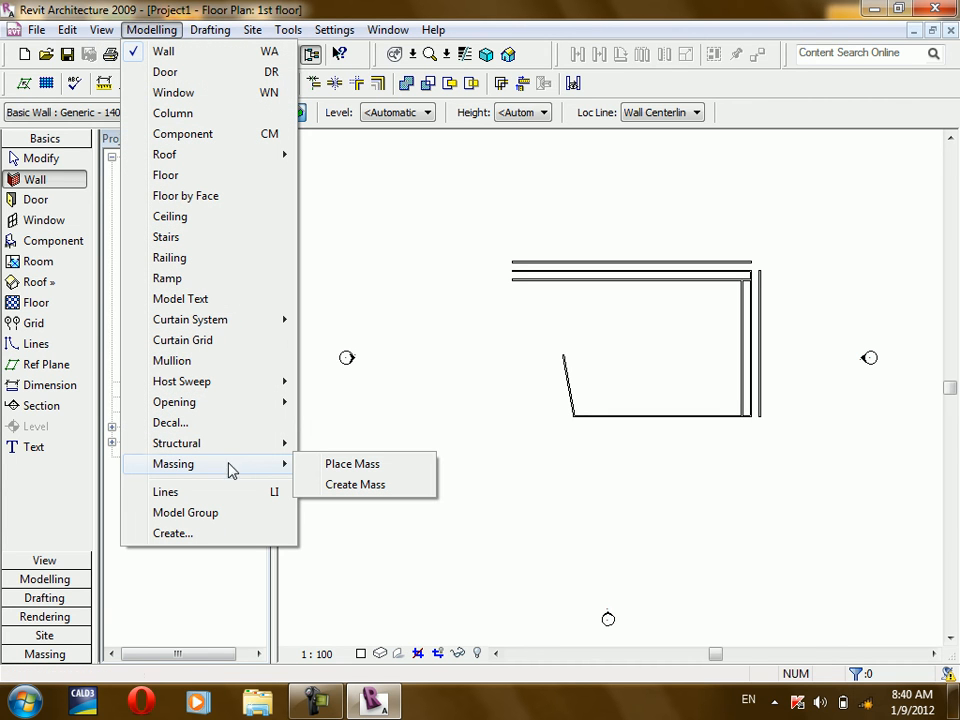
{"action": "left_click", "coordinate": [50, 656]}
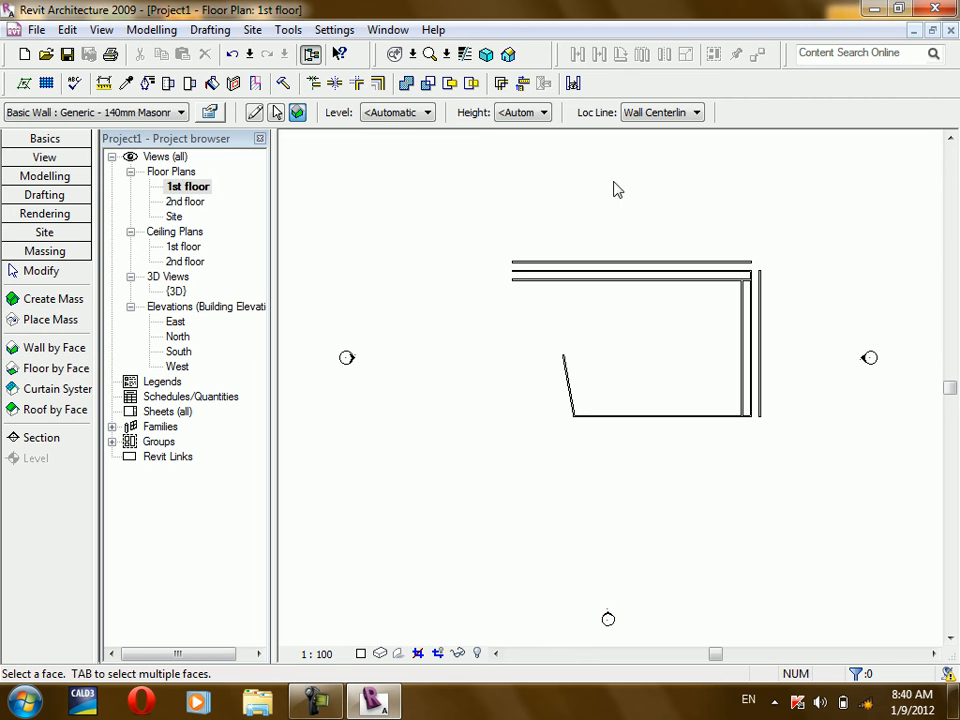
{"action": "left_click", "coordinate": [82, 142]}
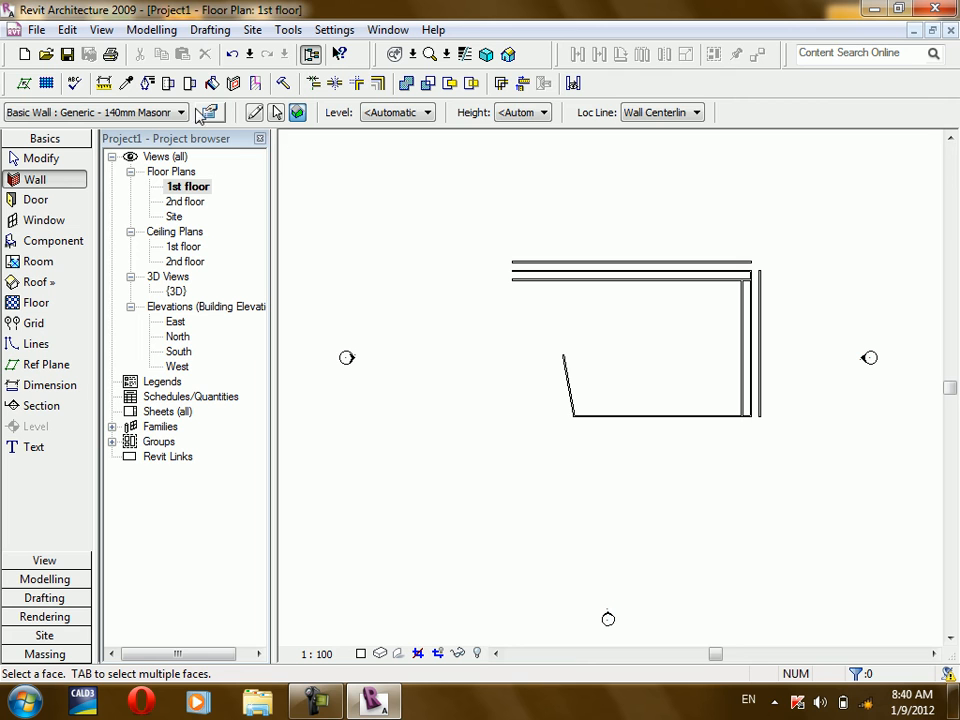
{"action": "left_click", "coordinate": [258, 114]}
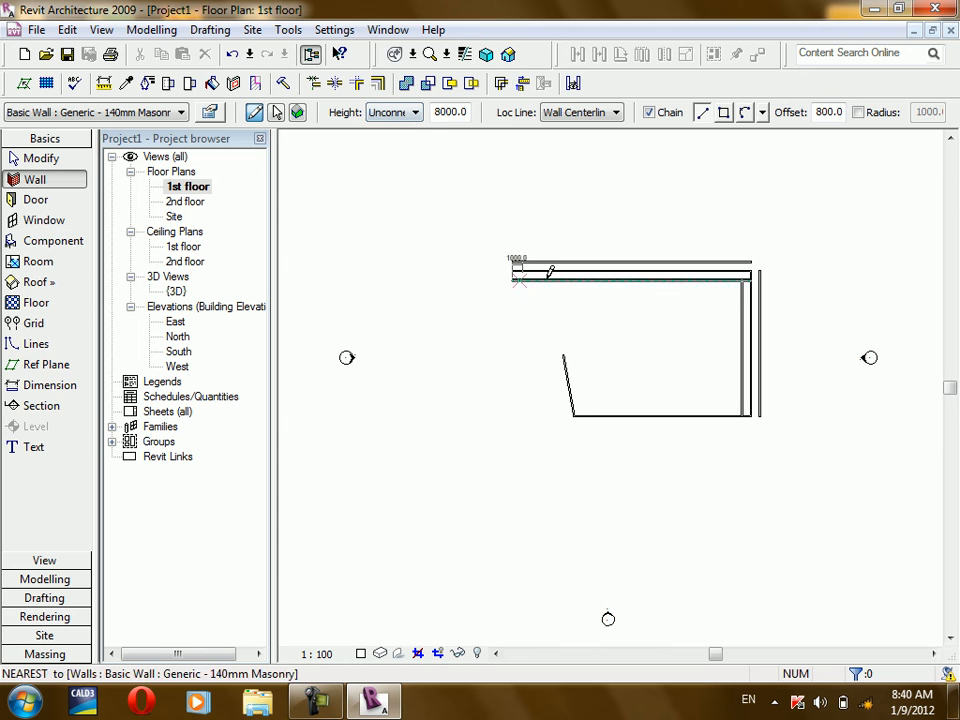
Step: Draw a horizontal wall below the existing walls with its height constrained to the 2nd floor
{"action": "left_click", "coordinate": [416, 113]}
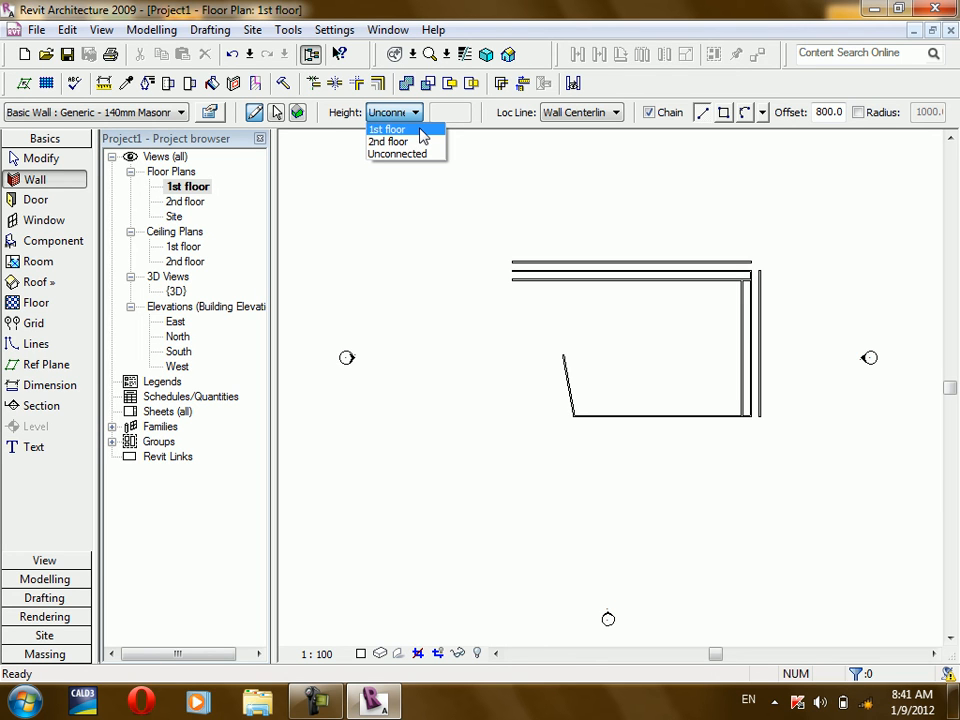
{"action": "left_click", "coordinate": [418, 143]}
{"action": "left_click", "coordinate": [510, 485]}
{"action": "left_click", "coordinate": [743, 484]}
{"action": "key", "text": "Escape"}
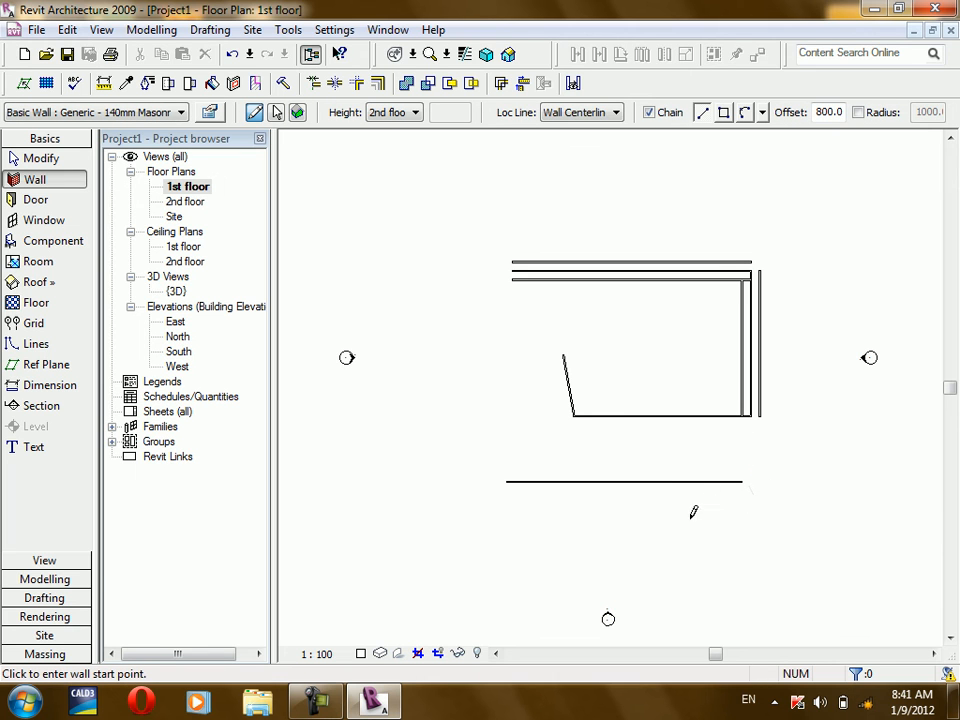
Step: Delete the eight walls above the new horizontal wall and inspect the remaining wall in the South elevation
{"action": "left_click", "coordinate": [40, 159]}
{"action": "left_click_drag", "start_coordinate": [750, 221], "coordinate": [512, 452]}
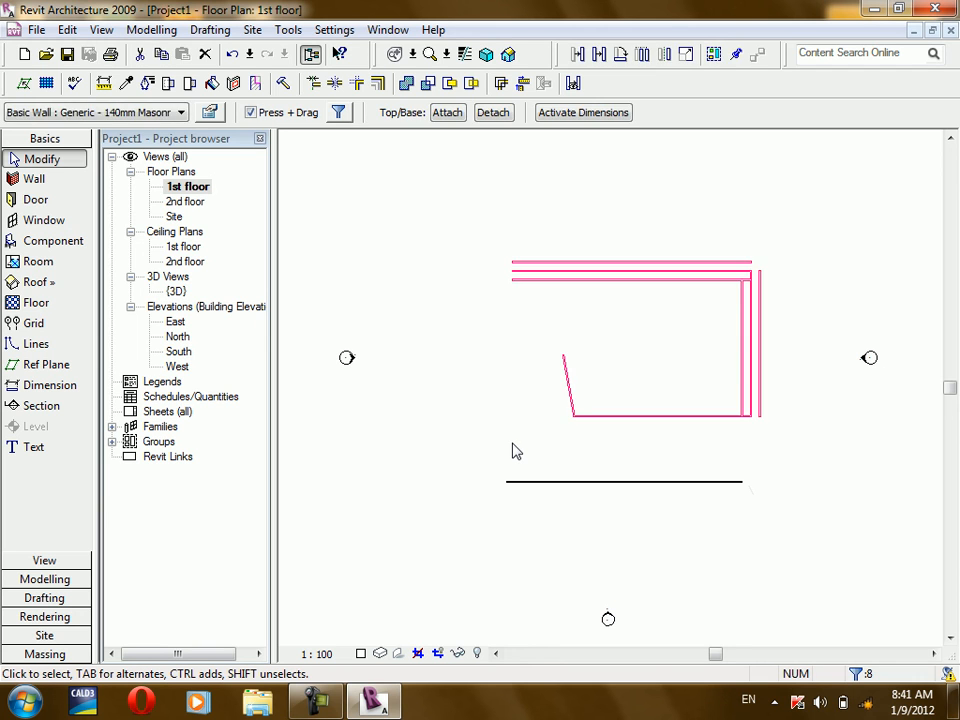
{"action": "key", "text": "Delete"}
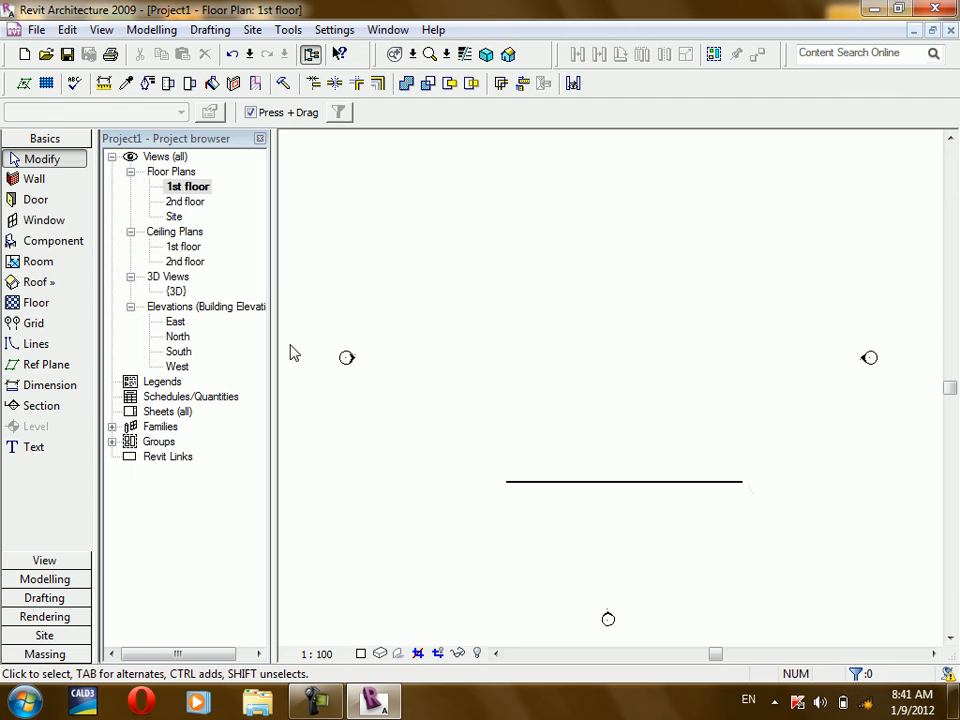
{"action": "double_click", "coordinate": [180, 352]}
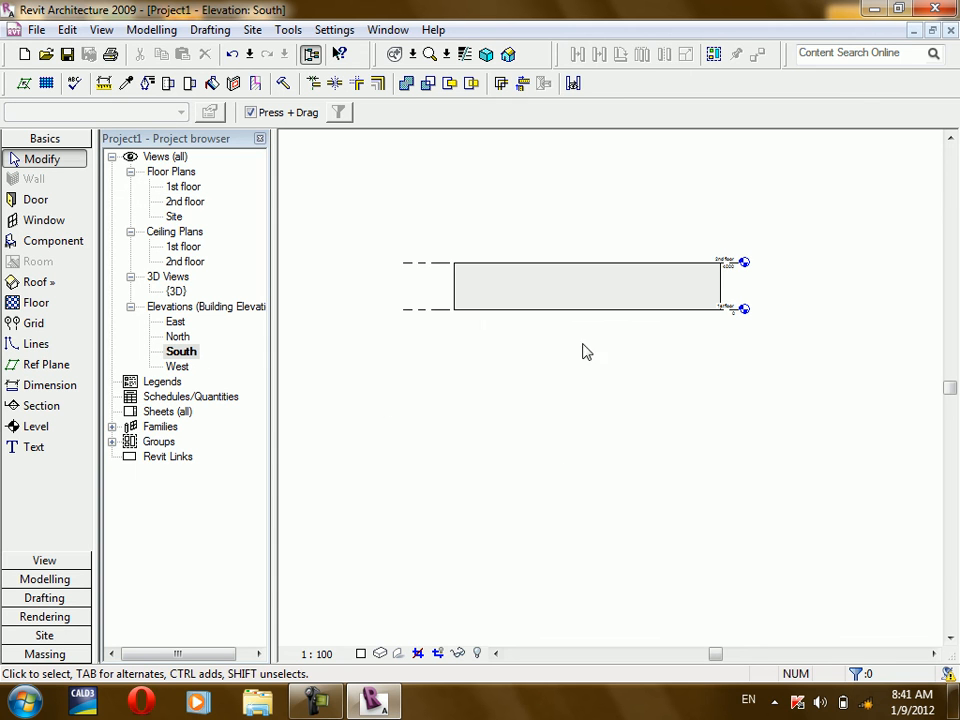
{"action": "scroll", "coordinate": [634, 266], "scroll_direction": "up", "scroll_amount": 3}
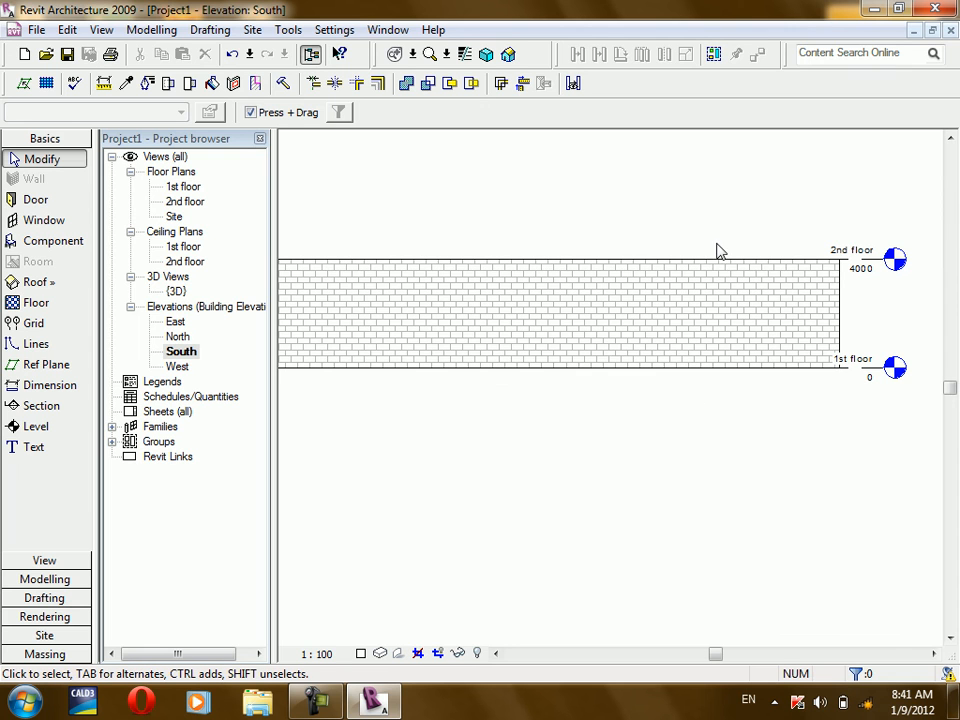
Step: Return to the 1st floor plan and delete the remaining horizontal wall
{"action": "left_click", "coordinate": [186, 188]}
{"action": "double_click", "coordinate": [190, 193]}
{"action": "scroll", "coordinate": [662, 544], "scroll_direction": "up", "scroll_amount": 2}
{"action": "scroll", "coordinate": [658, 286], "scroll_direction": "down", "scroll_amount": 2}
{"action": "left_click_drag", "start_coordinate": [749, 369], "coordinate": [495, 429]}
{"action": "key", "text": "Delete"}
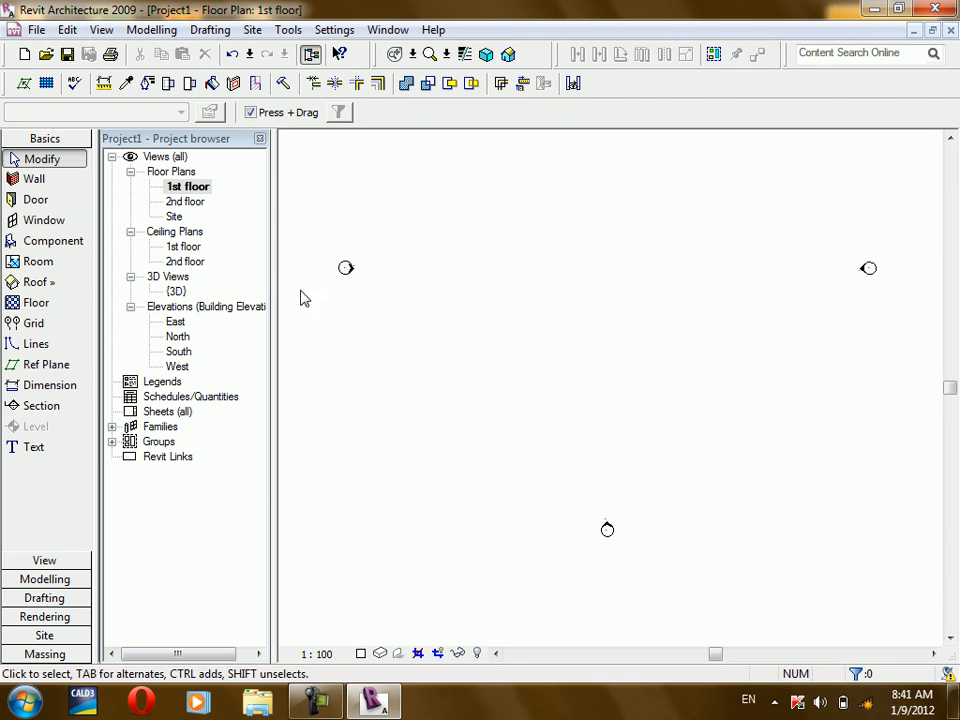
Step: Draw one horizontal Generic - 140mm Masonry wall between the side elevation markers with an Unconnected height of 6000
{"action": "left_click", "coordinate": [34, 180]}
{"action": "left_click", "coordinate": [414, 113]}
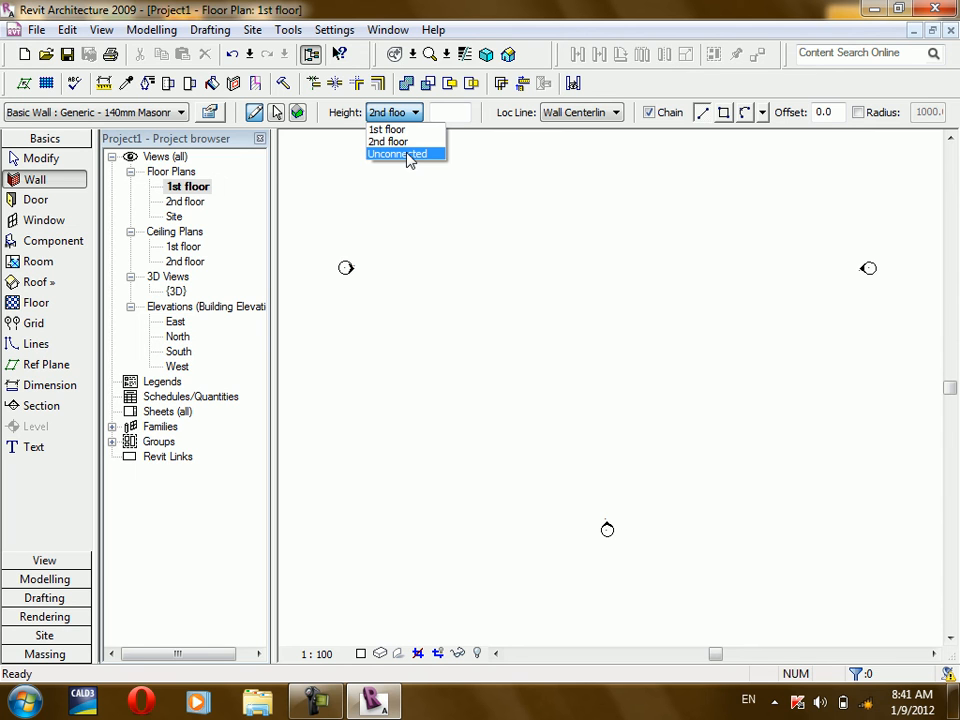
{"action": "left_click", "coordinate": [400, 155]}
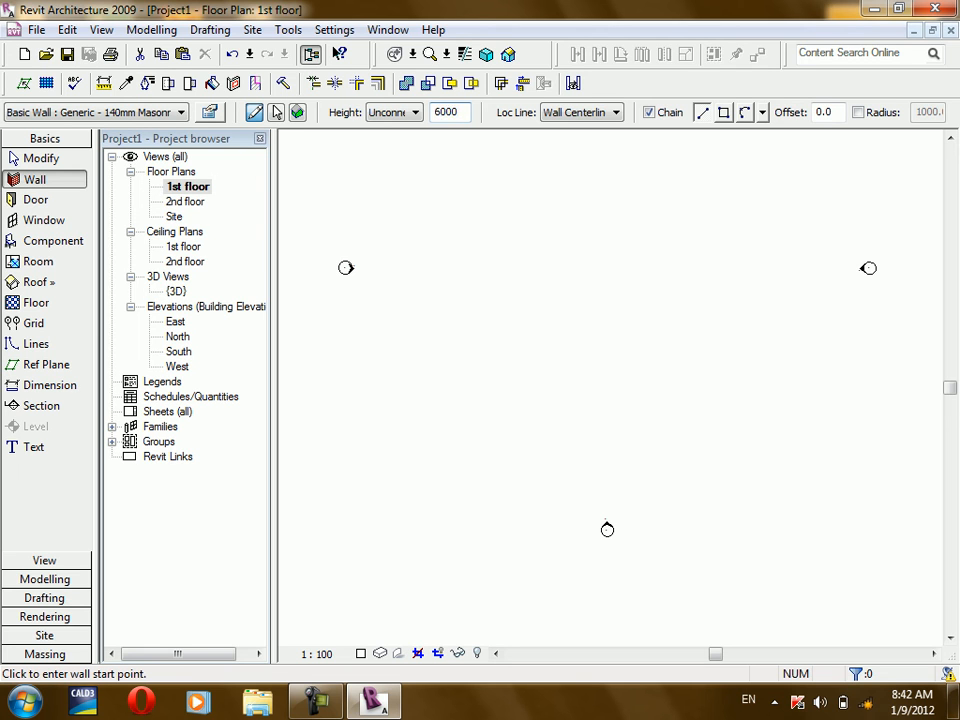
{"action": "left_click", "coordinate": [470, 271]}
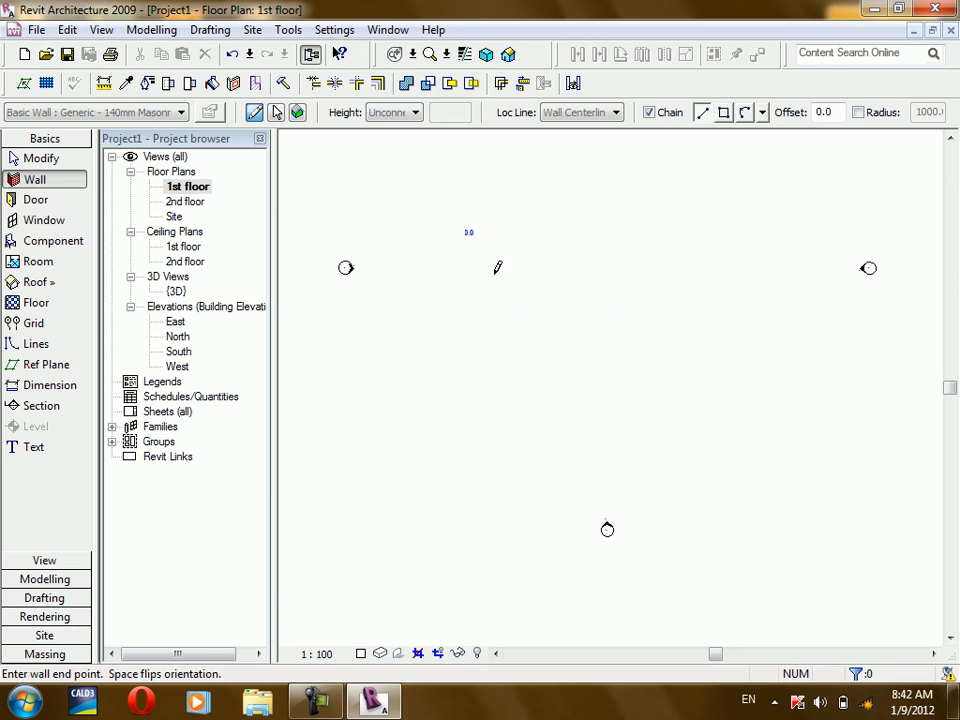
{"action": "left_click", "coordinate": [752, 270]}
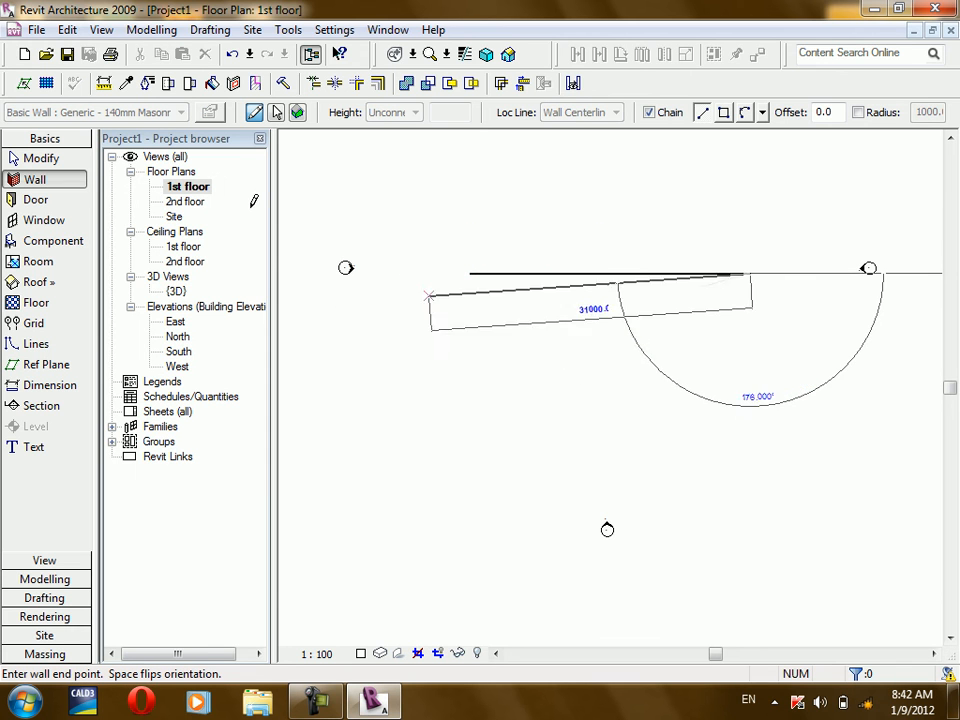
{"action": "left_click", "coordinate": [42, 160]}
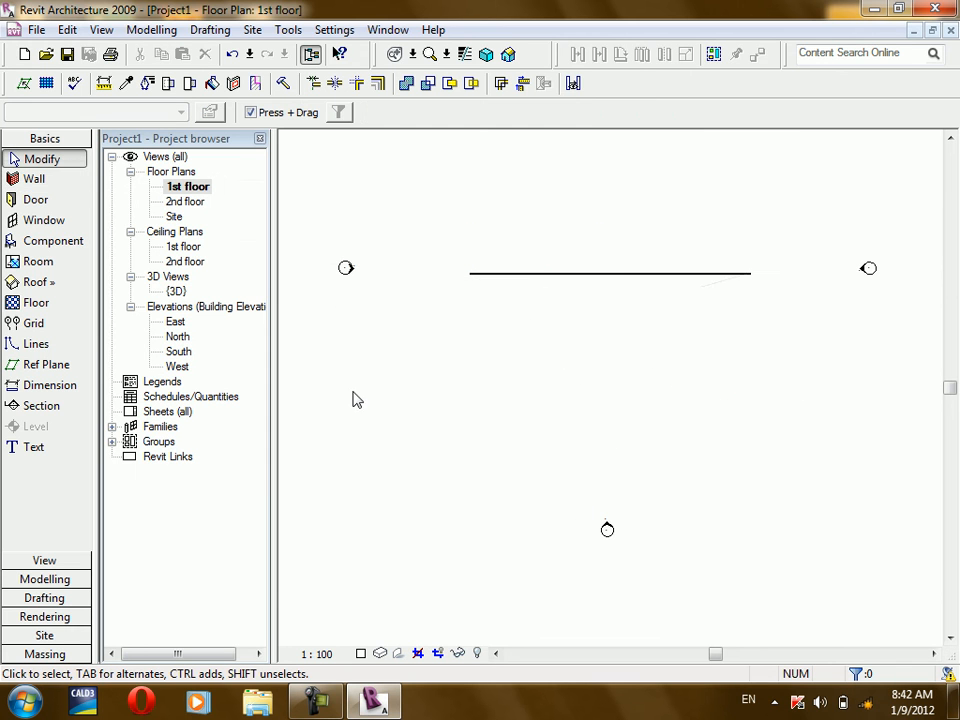
Step: In the South elevation, add a linear dimension from the 2nd floor level to the wall's top edge
{"action": "double_click", "coordinate": [182, 352]}
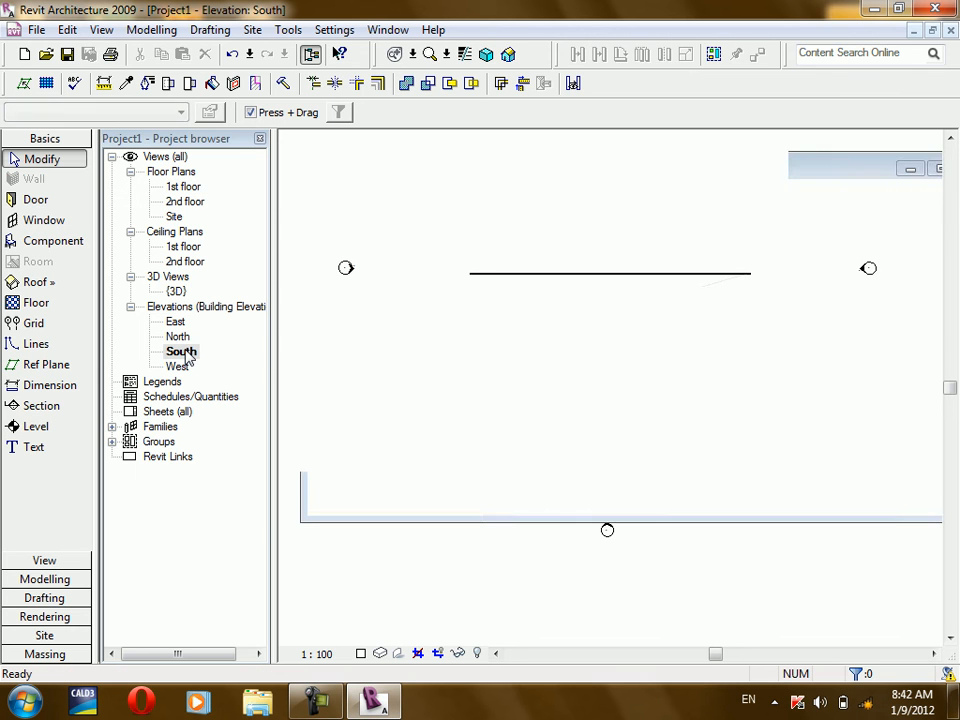
{"action": "scroll", "coordinate": [926, 225], "scroll_direction": "up", "scroll_amount": 3}
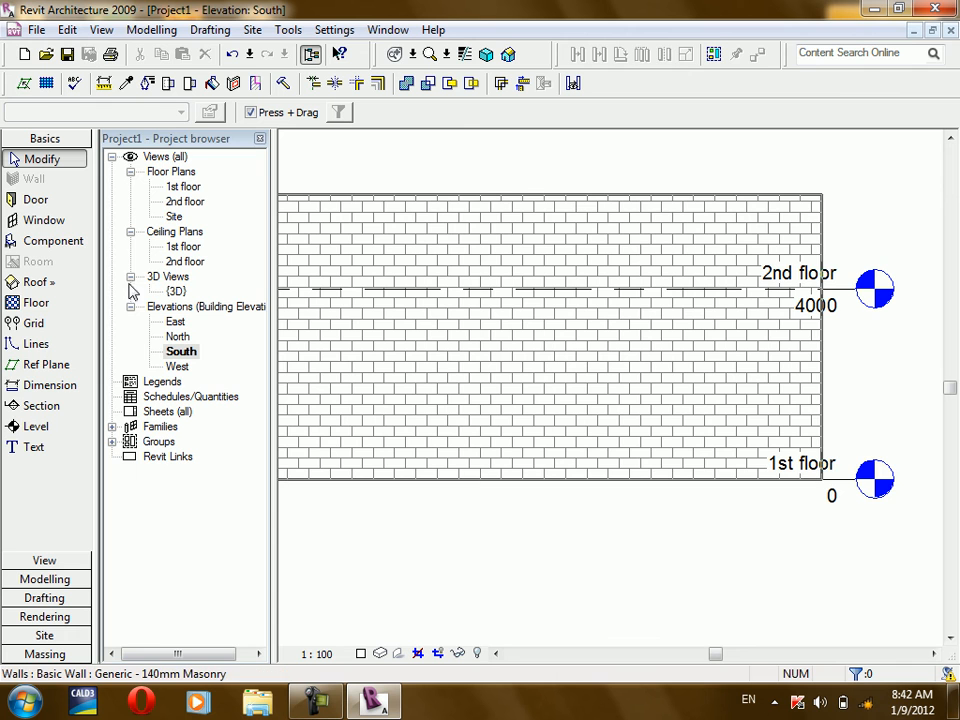
{"action": "left_click", "coordinate": [60, 386]}
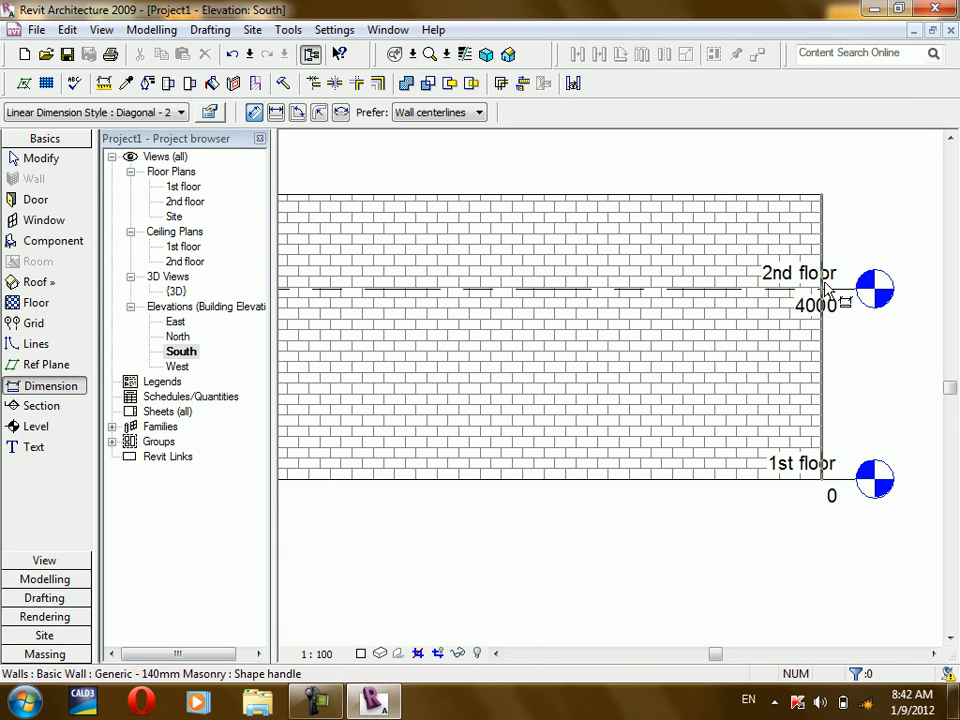
{"action": "scroll", "coordinate": [936, 195], "scroll_direction": "up", "scroll_amount": 2}
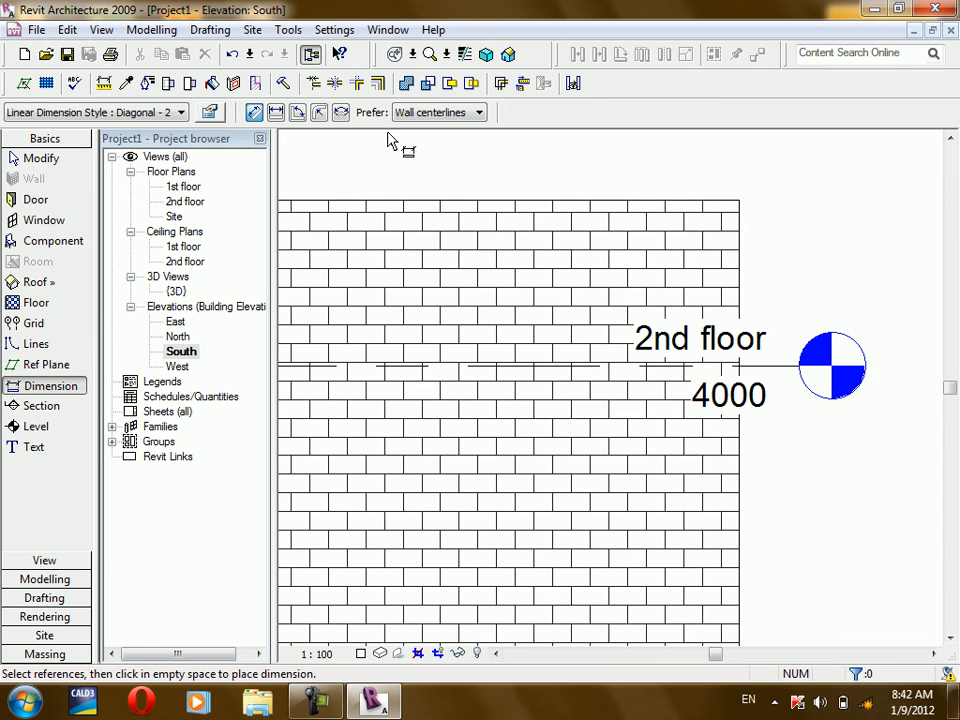
{"action": "left_click", "coordinate": [277, 113]}
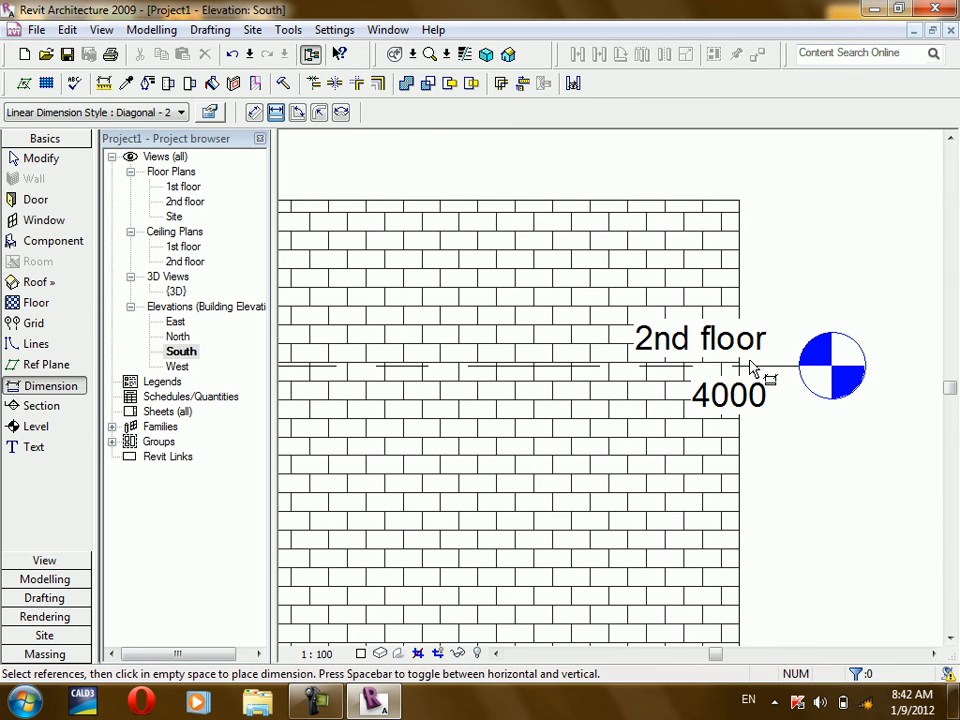
{"action": "left_click", "coordinate": [740, 368]}
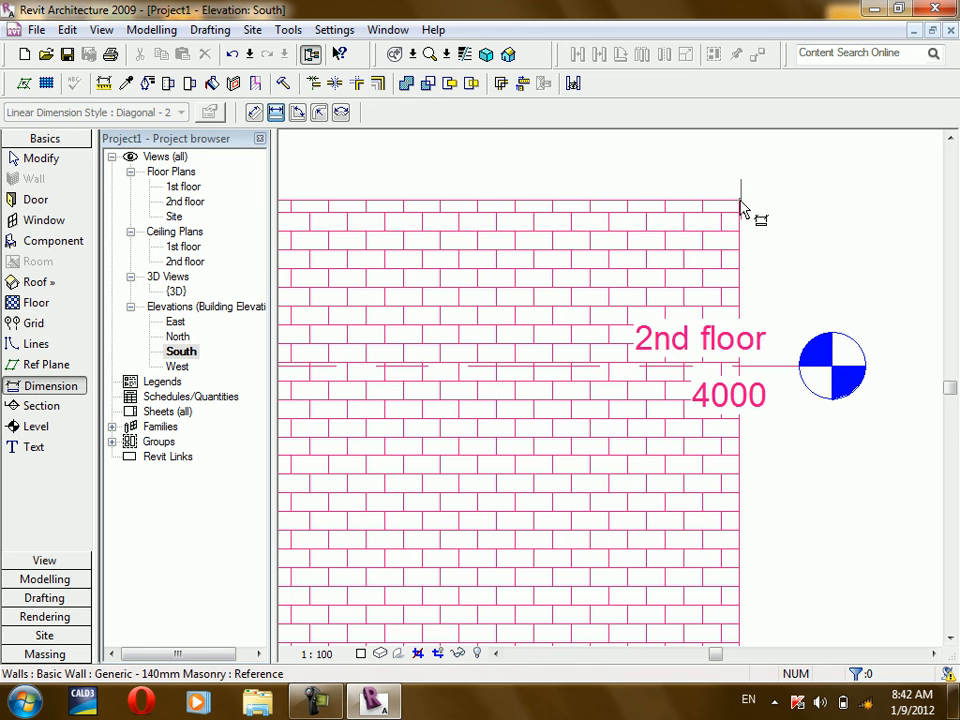
{"action": "left_click", "coordinate": [741, 209]}
{"action": "left_click", "coordinate": [816, 234]}
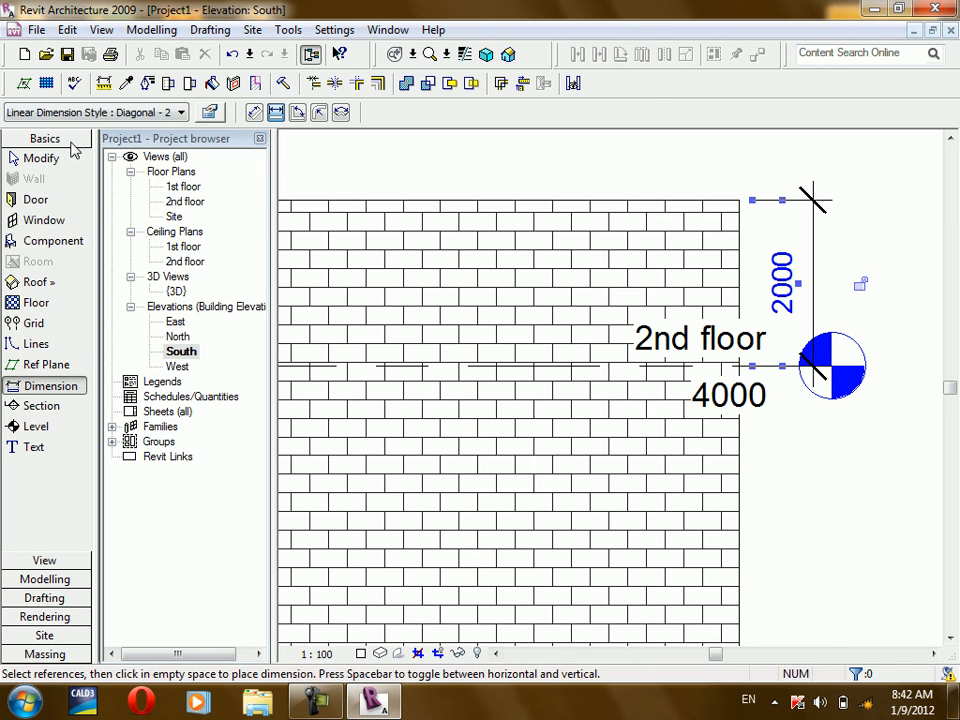
Step: On the 1st floor plan, draw a horizontal wall about 10300 mm long above the existing one, using the Wall Centerline location line
{"action": "double_click", "coordinate": [184, 188]}
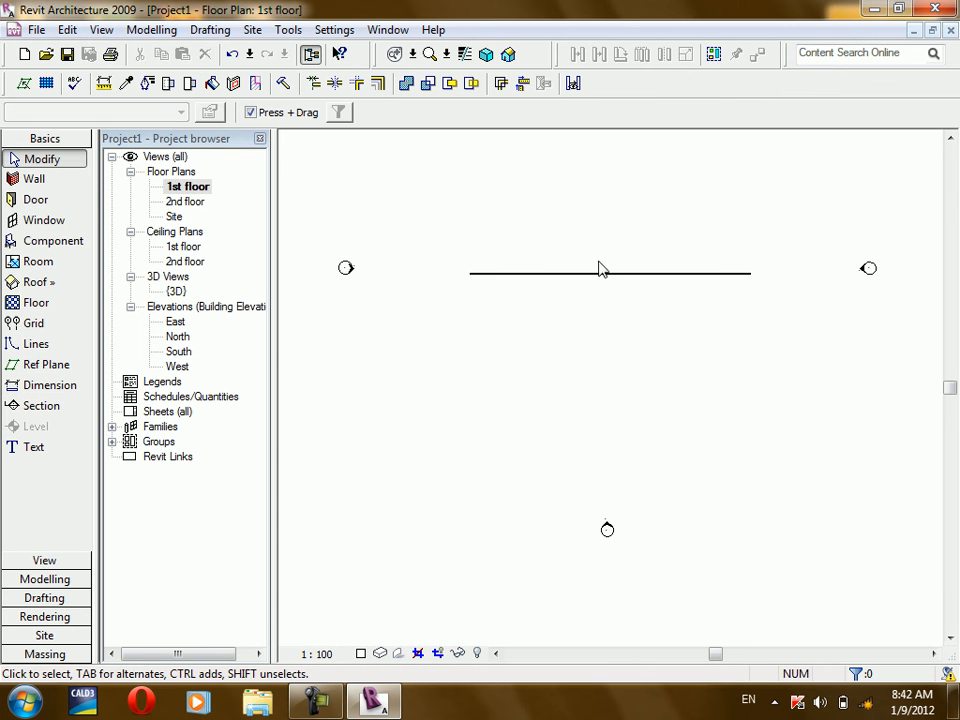
{"action": "left_click", "coordinate": [40, 180]}
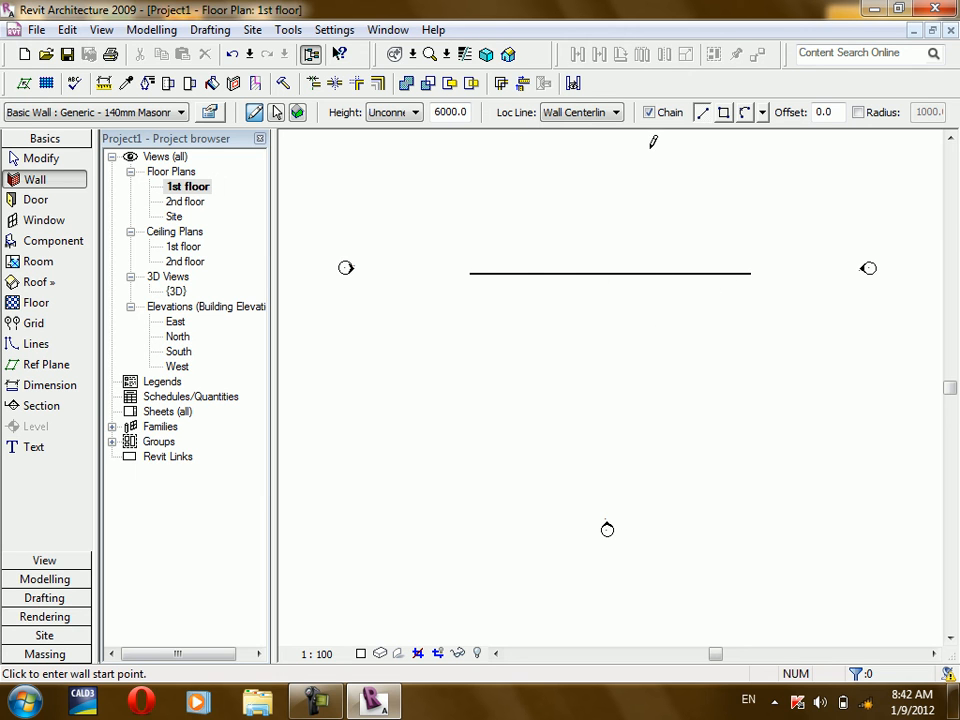
{"action": "scroll", "coordinate": [512, 135], "scroll_direction": "up", "scroll_amount": 2}
{"action": "scroll", "coordinate": [520, 200], "scroll_direction": "up", "scroll_amount": 2}
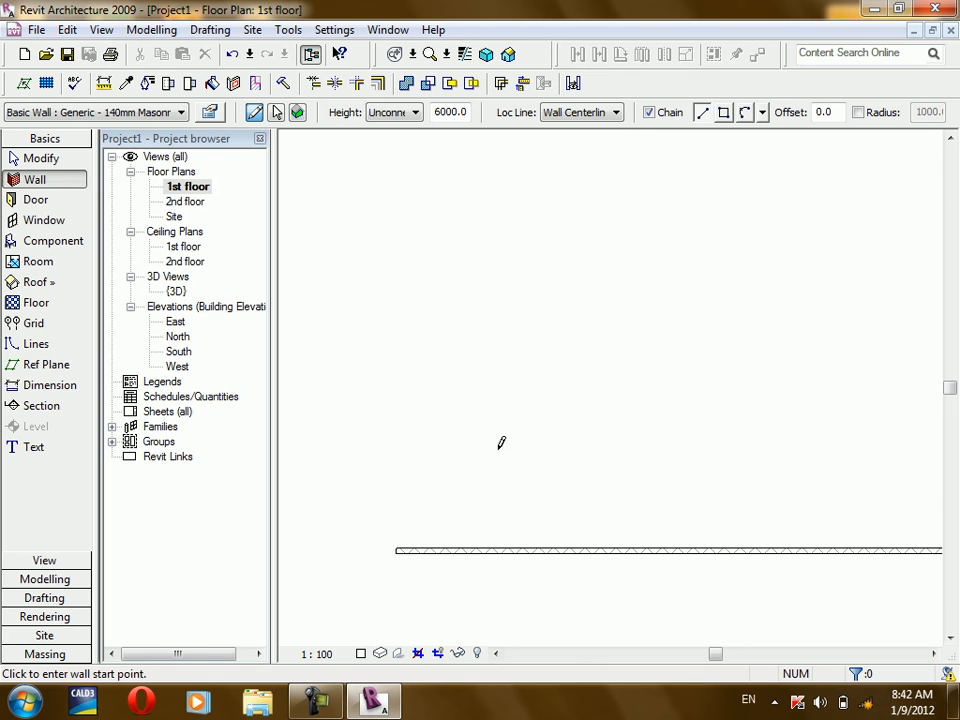
{"action": "left_click", "coordinate": [408, 312]}
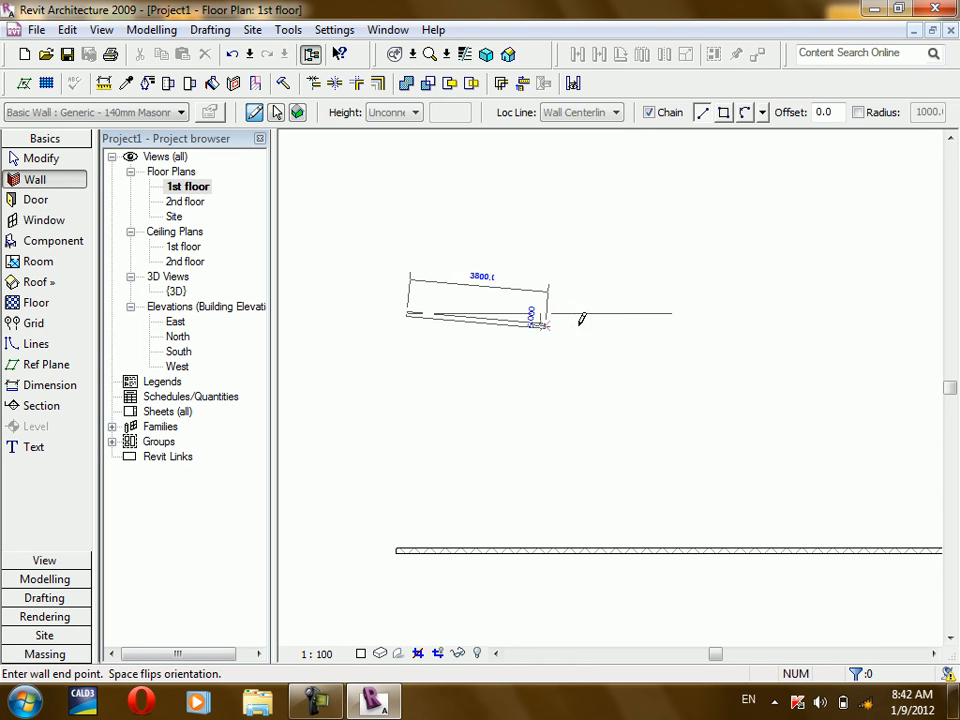
{"action": "scroll", "coordinate": [745, 300], "scroll_direction": "up", "scroll_amount": 3}
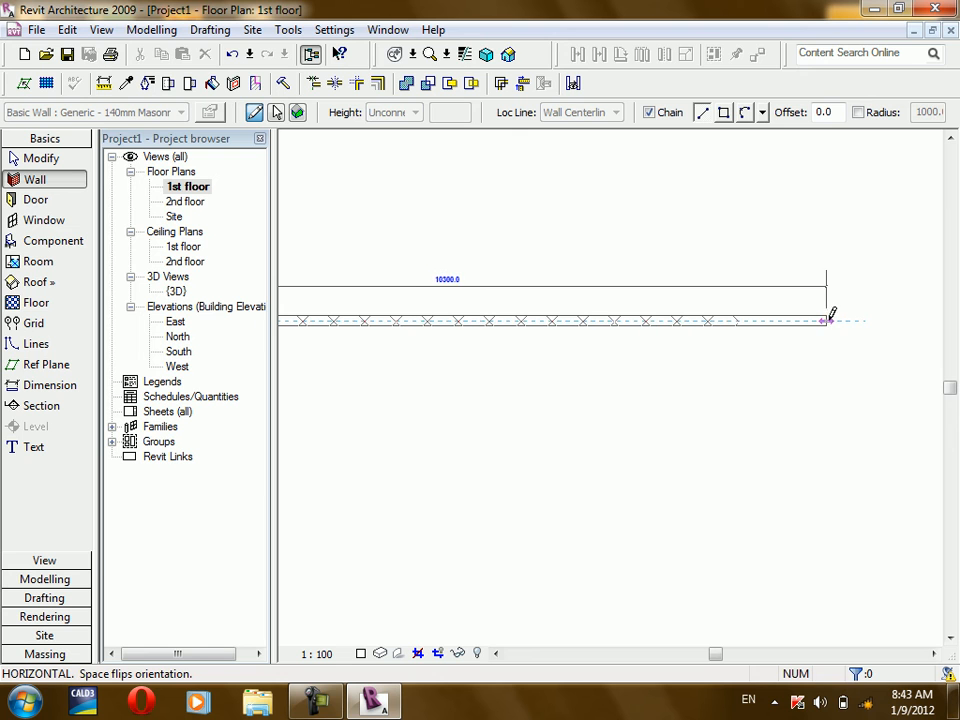
{"action": "left_click", "coordinate": [834, 319]}
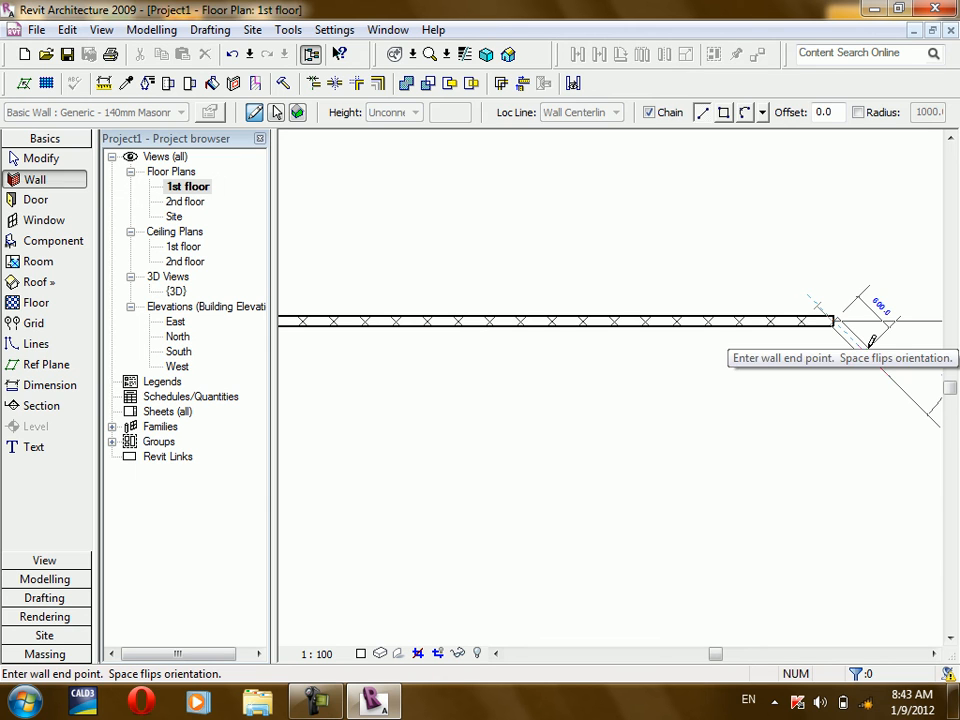
{"action": "key", "text": "Escape"}
Step: Draw a horizontal wall just below the new upper wall with its location line set to Finish Face: Exterior
{"action": "left_click", "coordinate": [608, 112]}
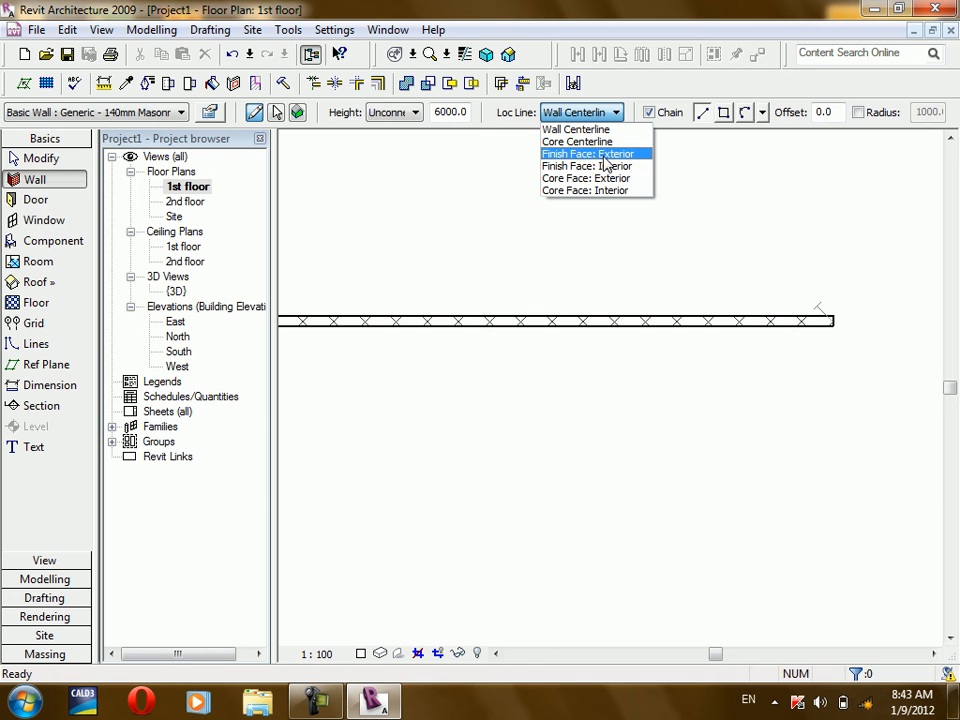
{"action": "left_click", "coordinate": [604, 155]}
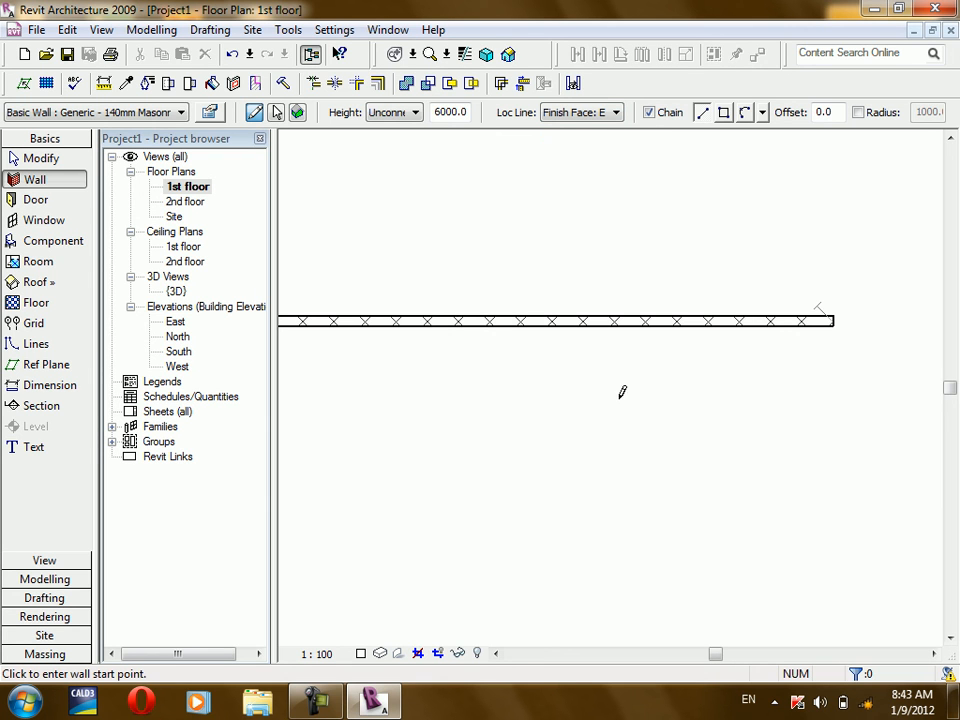
{"action": "left_click", "coordinate": [316, 423]}
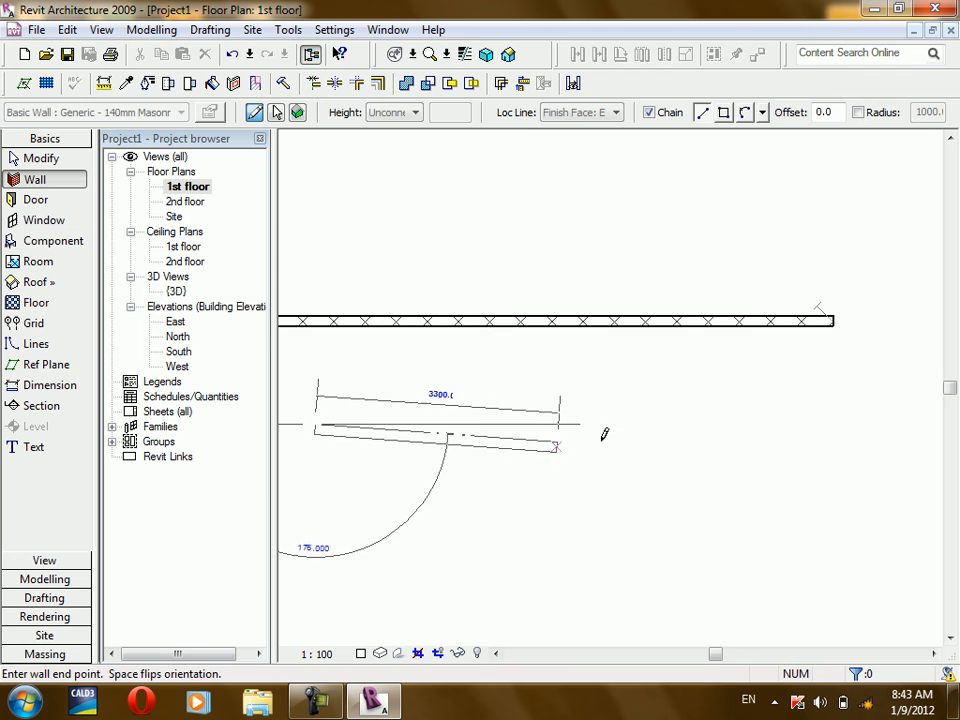
{"action": "scroll", "coordinate": [808, 412], "scroll_direction": "up", "scroll_amount": 2}
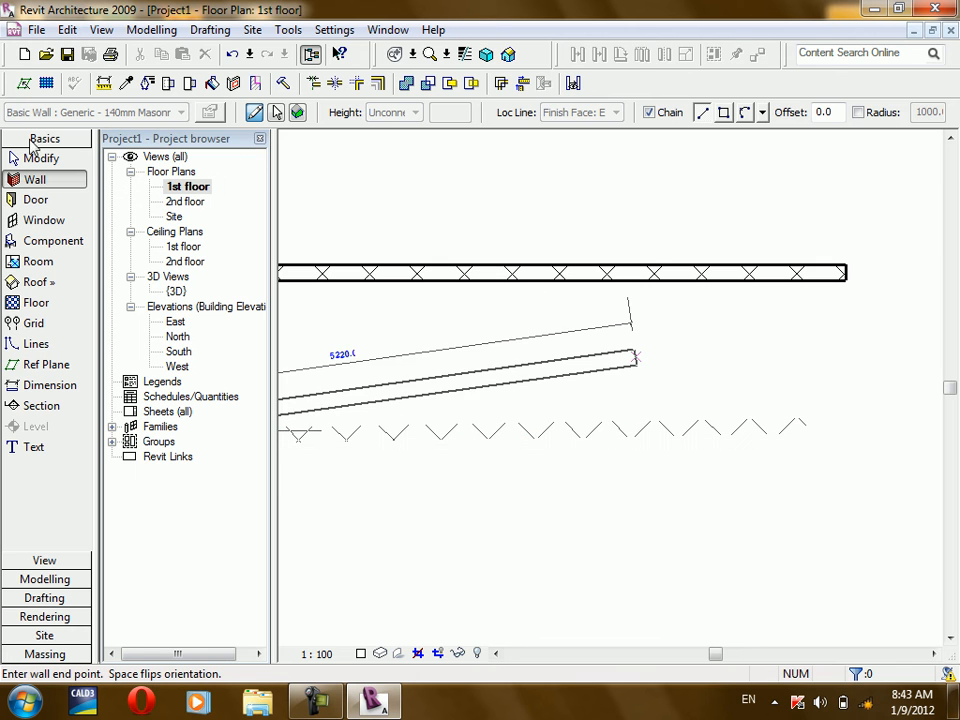
{"action": "left_click", "coordinate": [739, 427]}
{"action": "key", "text": "Escape"}
Step: Draw a shorter horizontal wall directly beneath the previous one with its location line set to Finish Face: Interior
{"action": "left_click", "coordinate": [595, 112]}
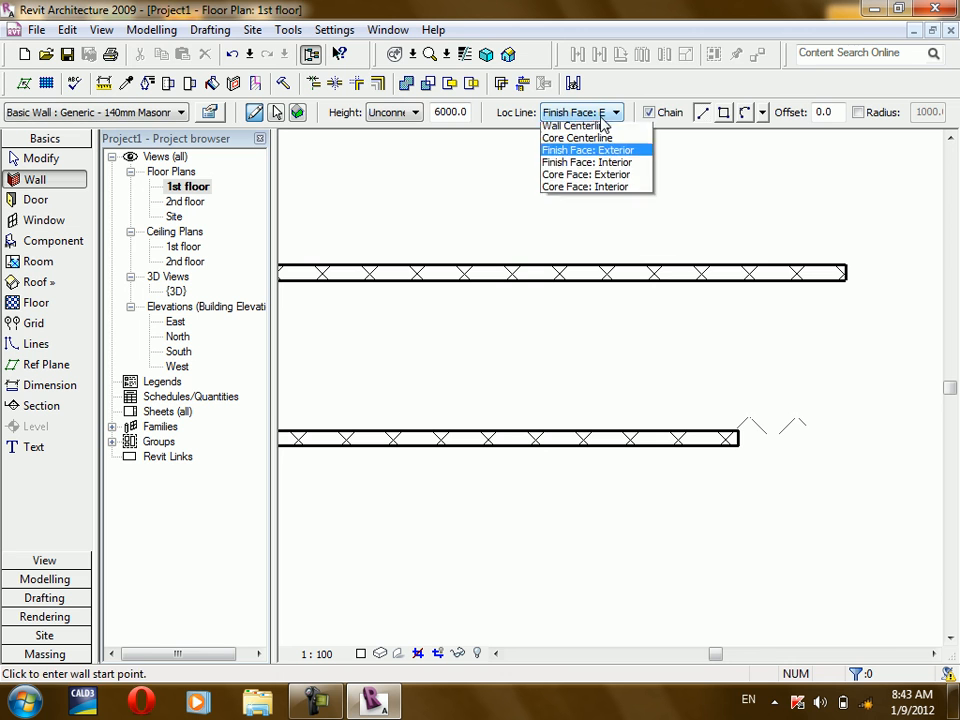
{"action": "left_click", "coordinate": [634, 167]}
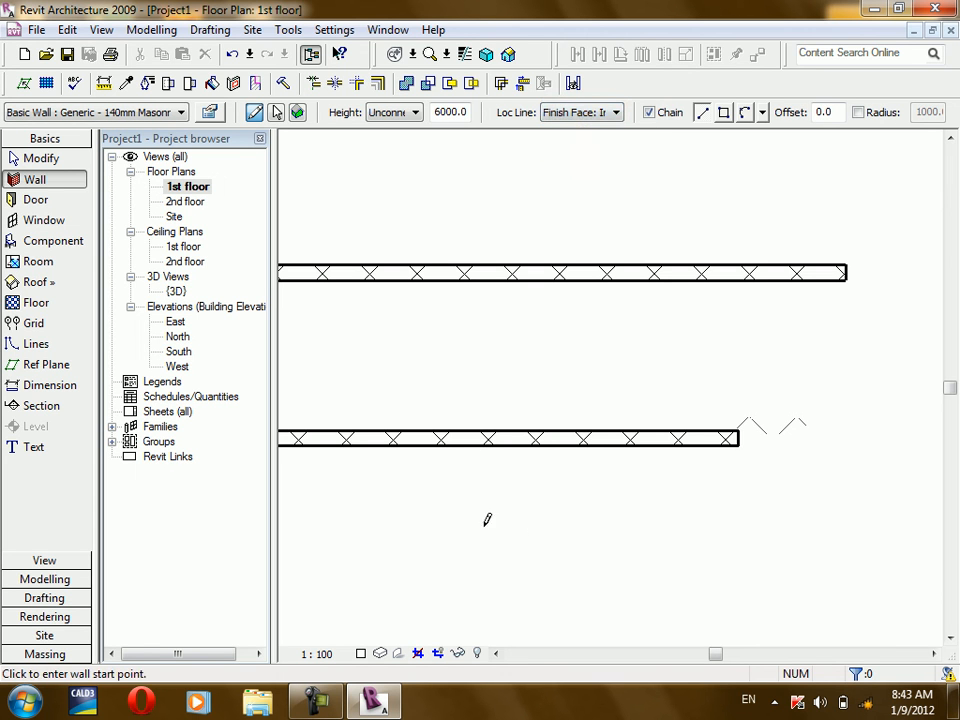
{"action": "left_click", "coordinate": [407, 487]}
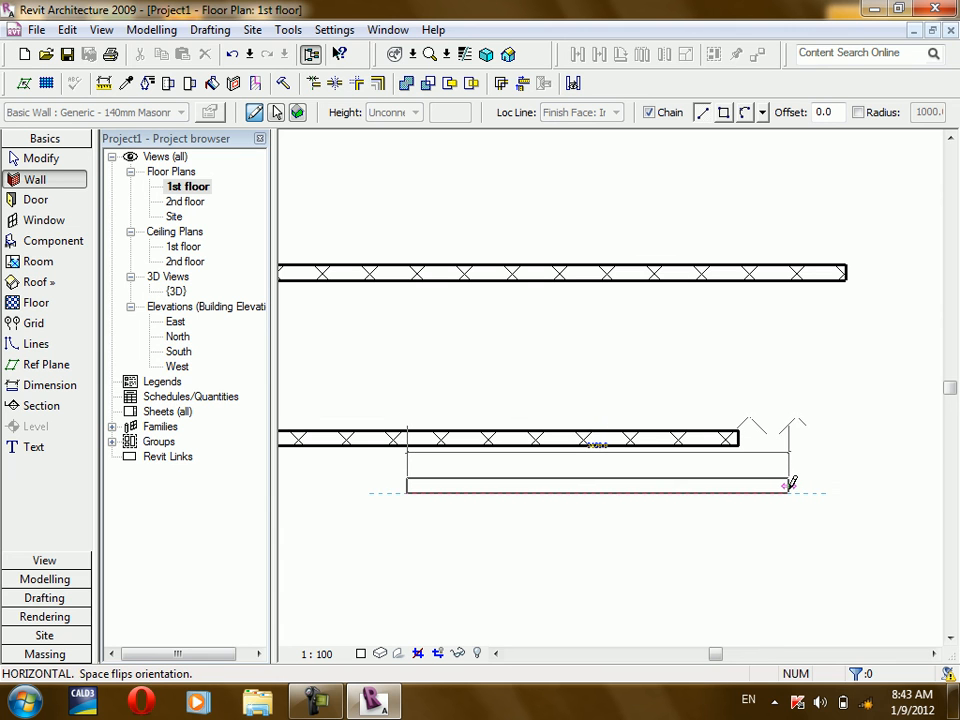
{"action": "left_click", "coordinate": [789, 486]}
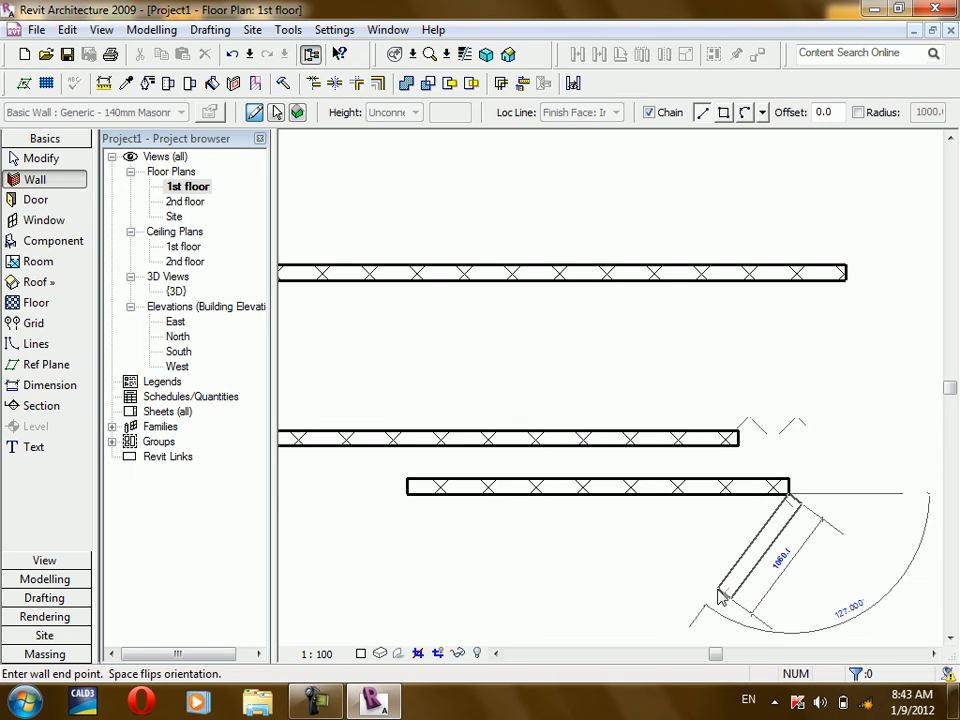
{"action": "key", "text": "Escape"}
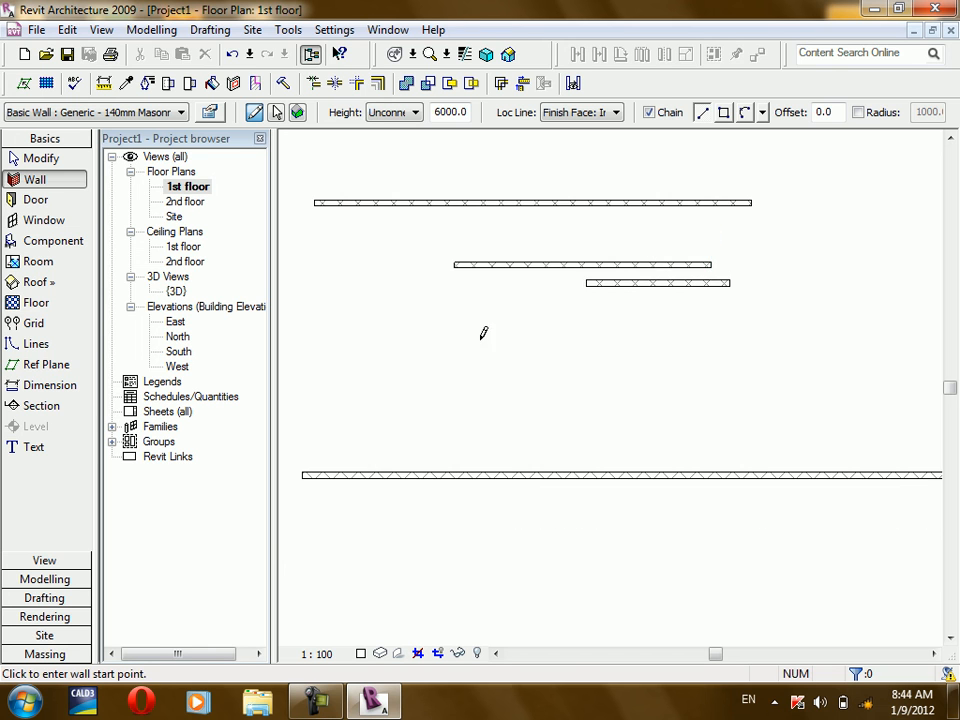
Step: Draw four chained walls as an open rectangle, about 5770, 2200, 4000 and 1270 mm long, above the long wall, and select the upper one
{"action": "scroll", "coordinate": [540, 298], "scroll_direction": "up", "scroll_amount": 3}
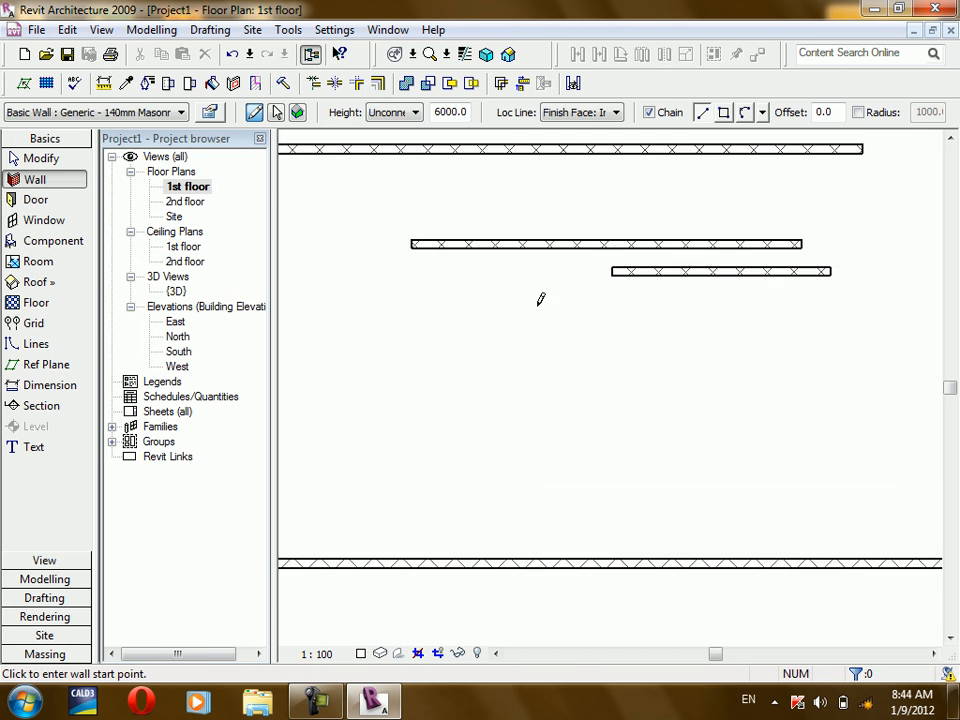
{"action": "left_click", "coordinate": [367, 356]}
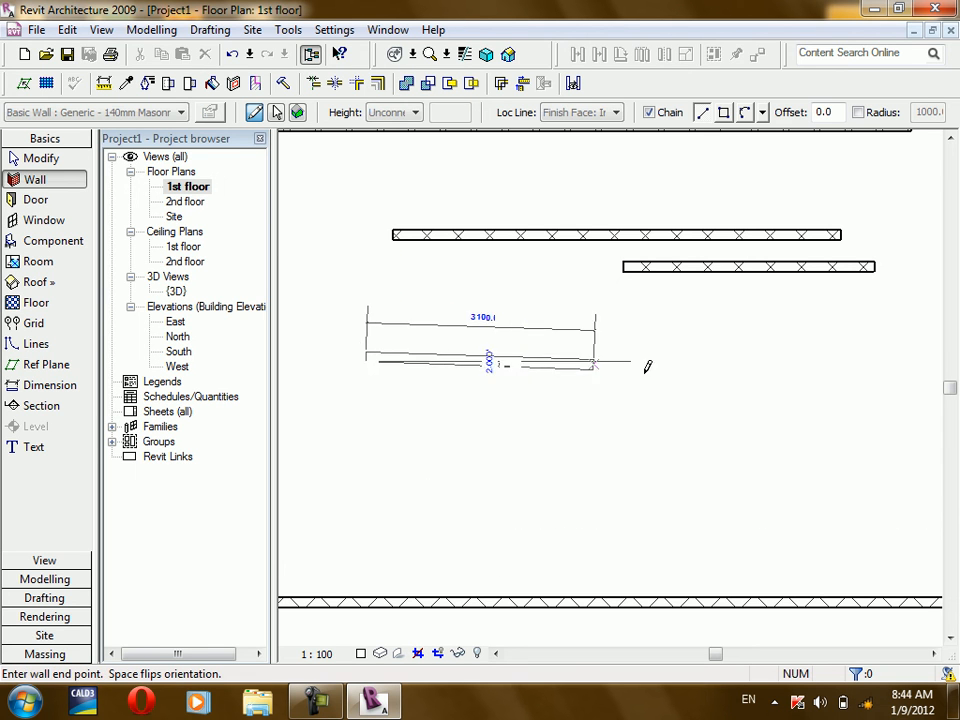
{"action": "left_click", "coordinate": [784, 356]}
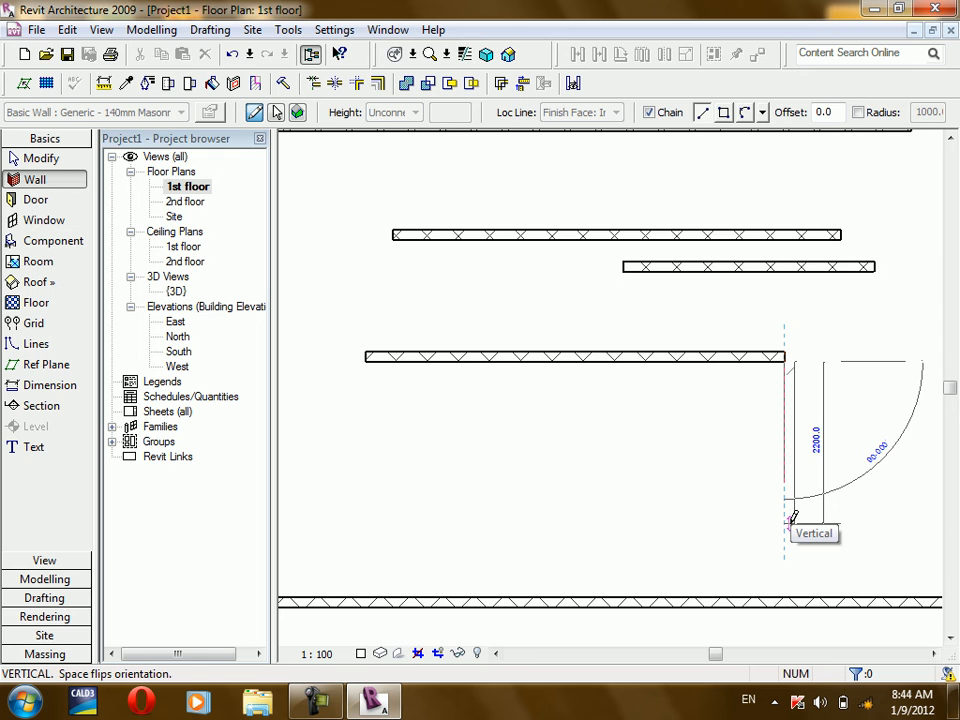
{"action": "left_click", "coordinate": [789, 521]}
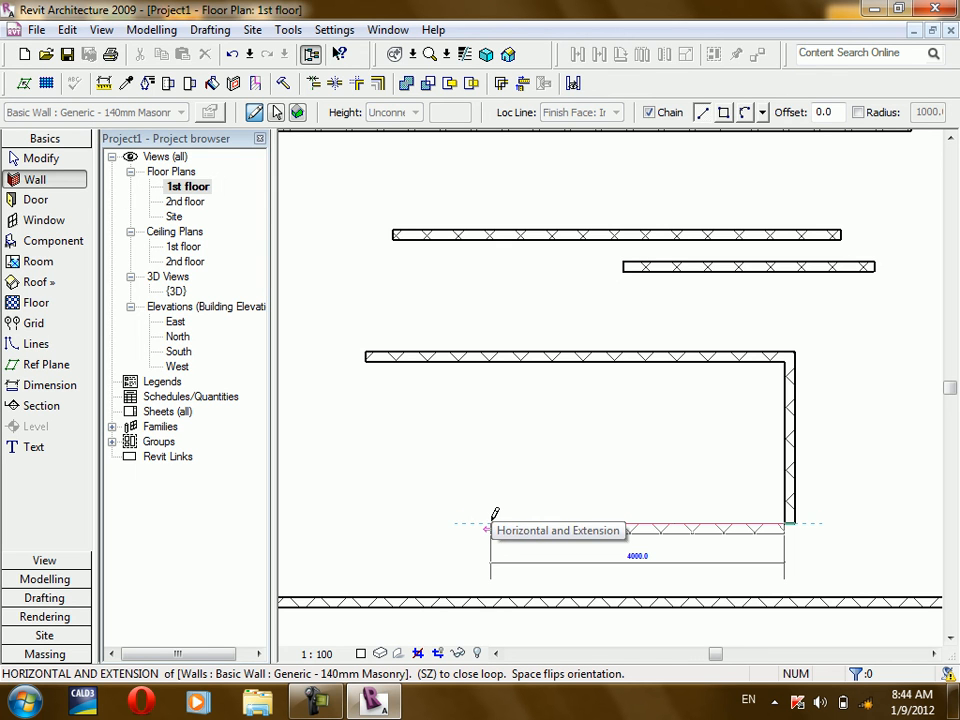
{"action": "left_click", "coordinate": [491, 521]}
{"action": "left_click", "coordinate": [489, 435]}
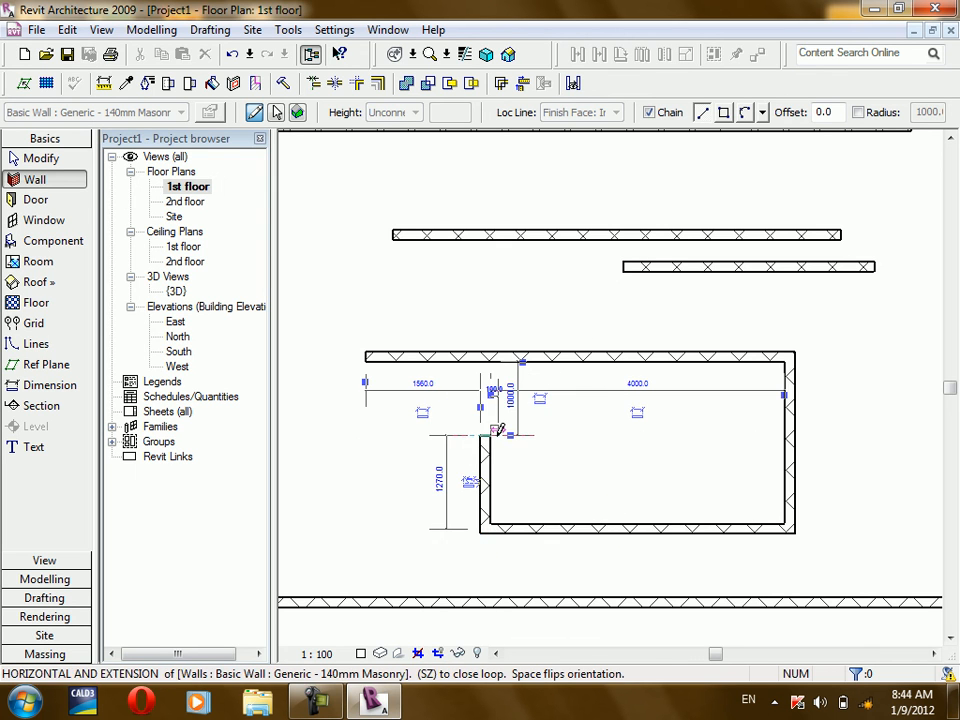
{"action": "key", "text": "Escape"}
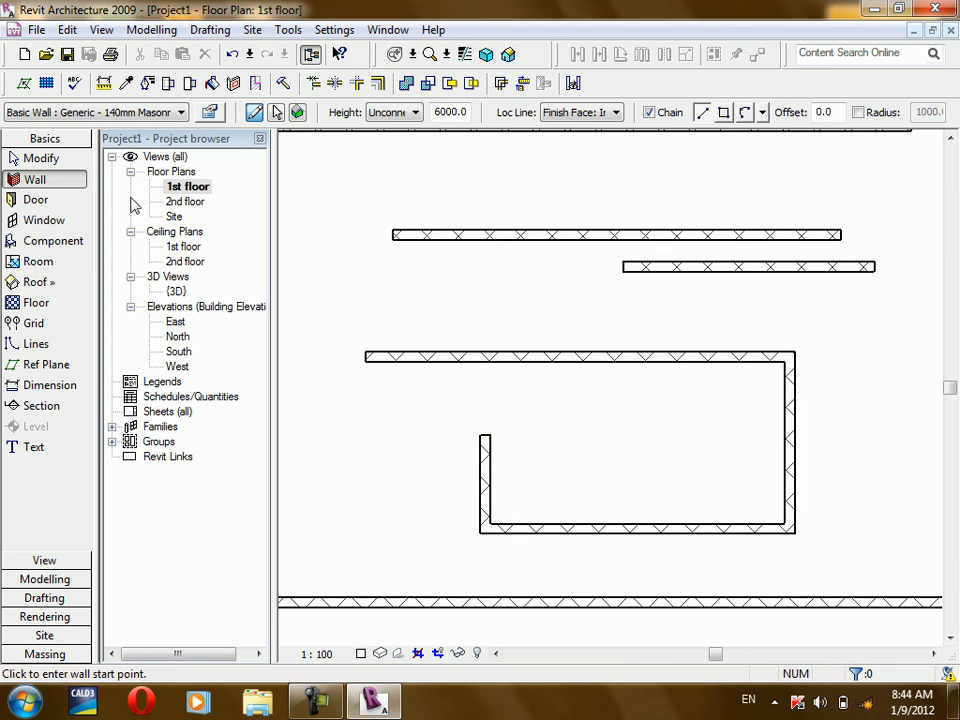
{"action": "left_click", "coordinate": [40, 158]}
{"action": "left_click_drag", "start_coordinate": [338, 302], "coordinate": [827, 386]}
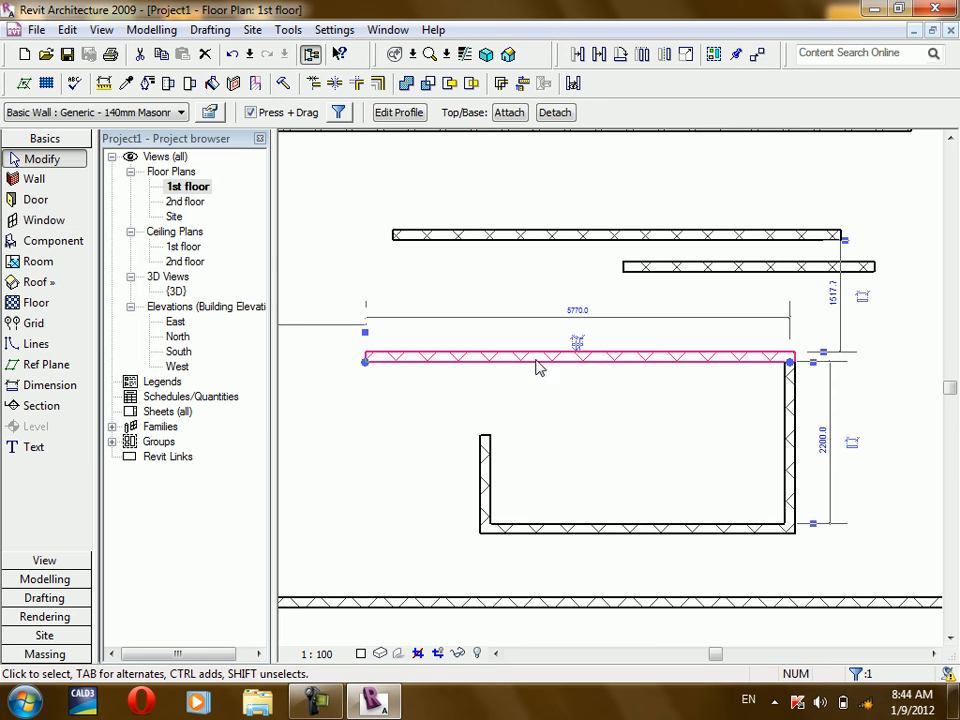
Step: Turn off Chain and draw two separate horizontal walls below the long wall, the first about 8700 mm long
{"action": "left_click", "coordinate": [35, 179]}
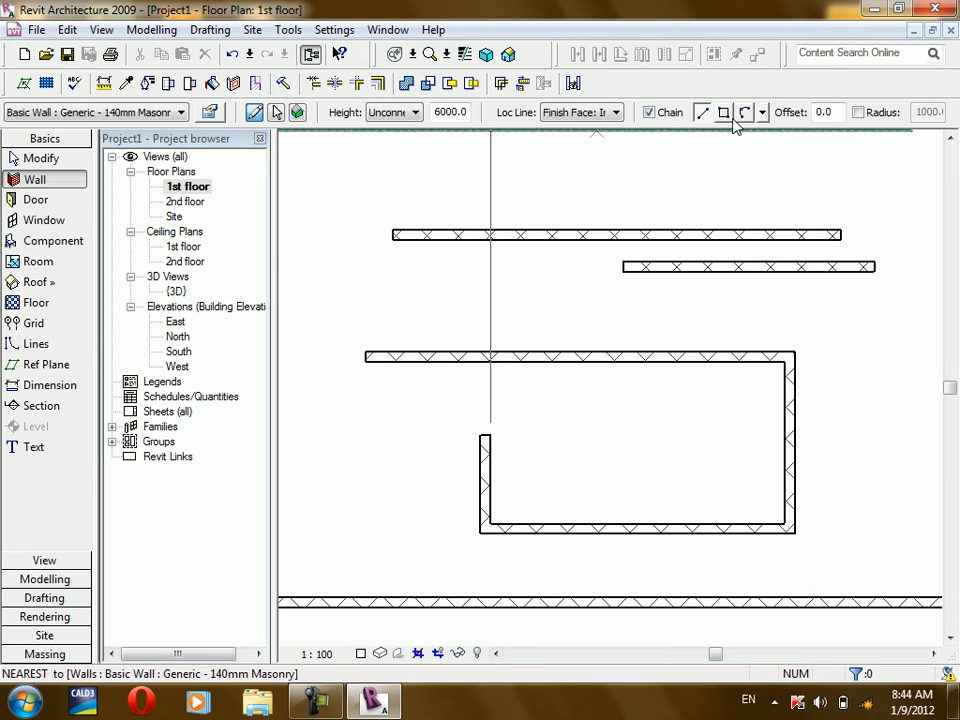
{"action": "left_click", "coordinate": [649, 113]}
{"action": "scroll", "coordinate": [594, 297], "scroll_direction": "down", "scroll_amount": 2}
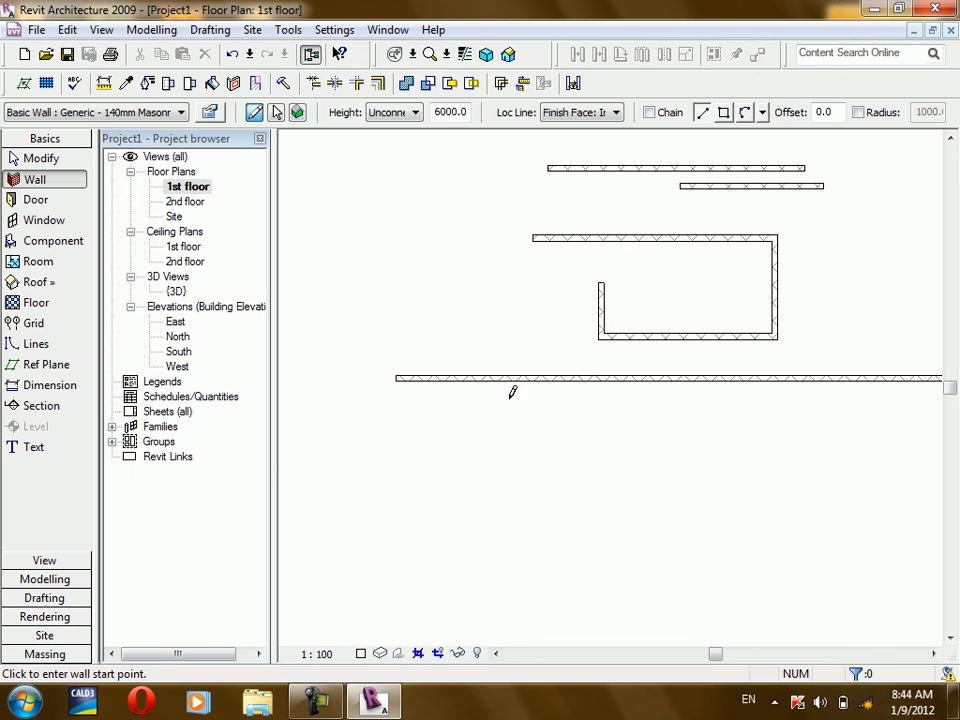
{"action": "scroll", "coordinate": [498, 430], "scroll_direction": "down", "scroll_amount": 1}
{"action": "left_click", "coordinate": [478, 428]}
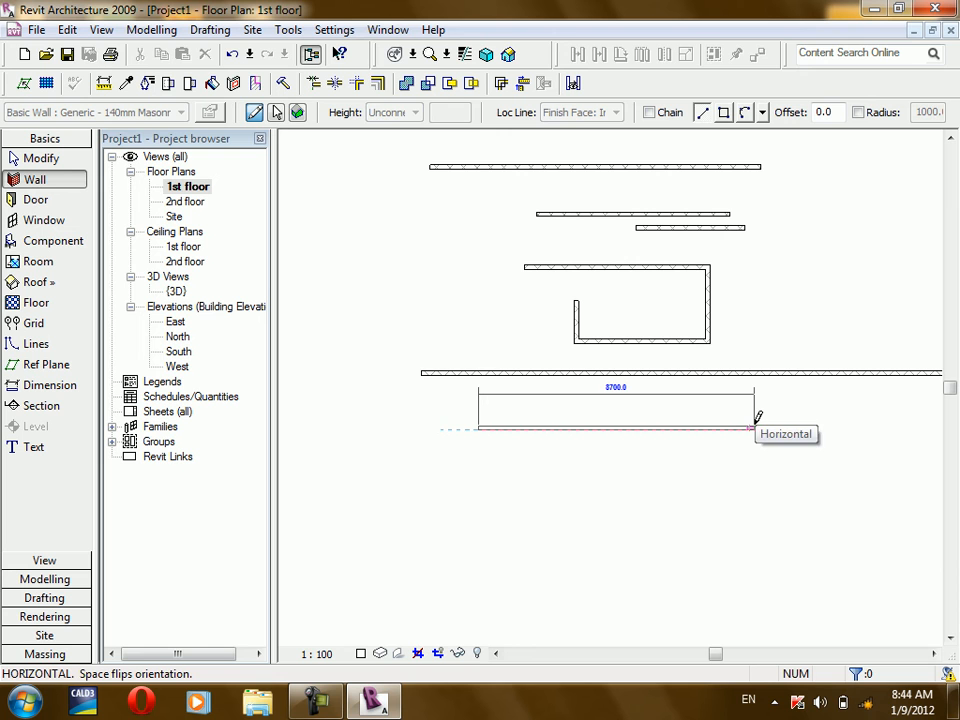
{"action": "left_click", "coordinate": [755, 427]}
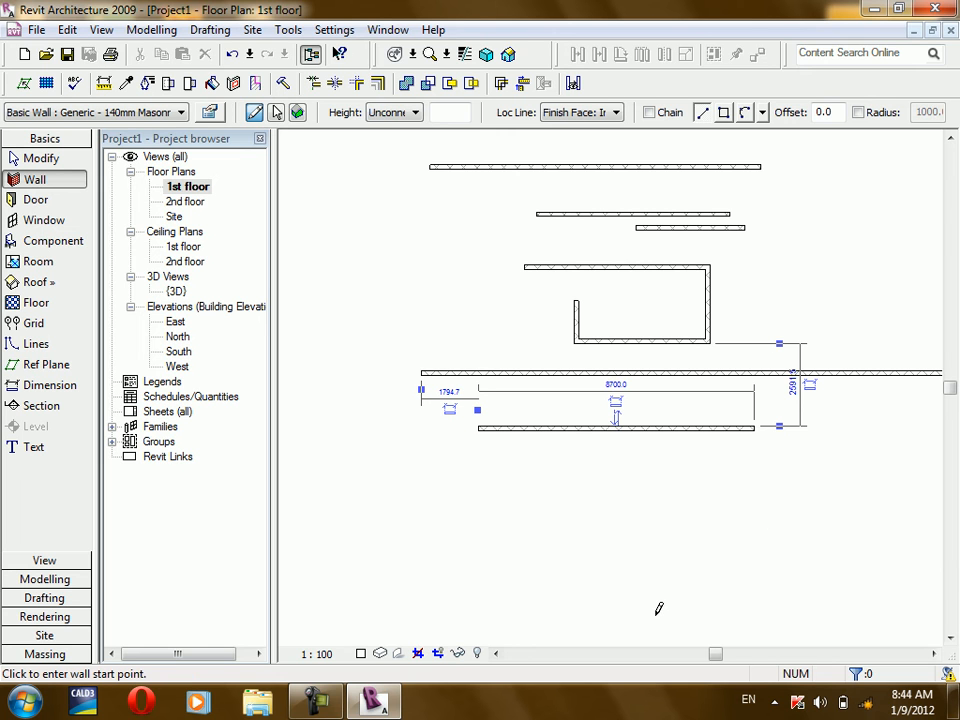
{"action": "left_click", "coordinate": [485, 468]}
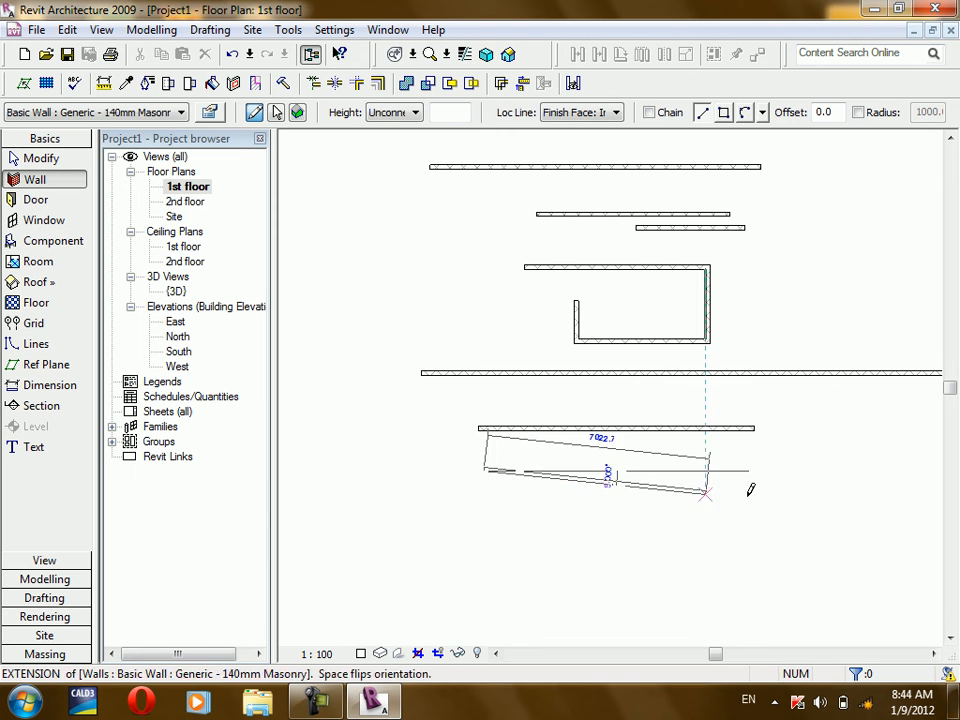
{"action": "left_click", "coordinate": [799, 467]}
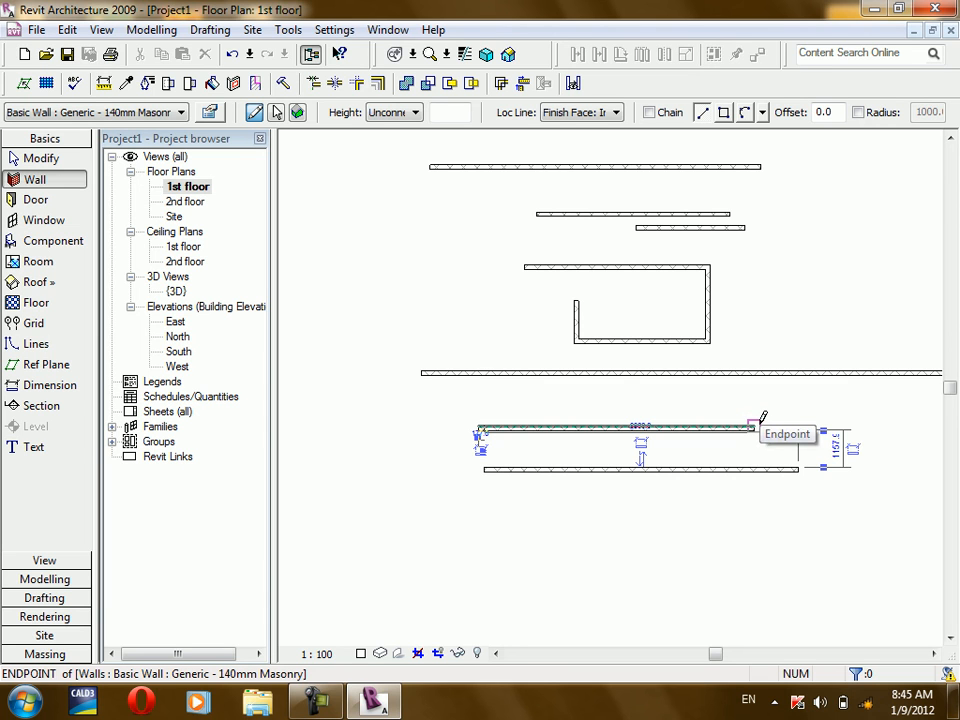
{"action": "left_click", "coordinate": [758, 423]}
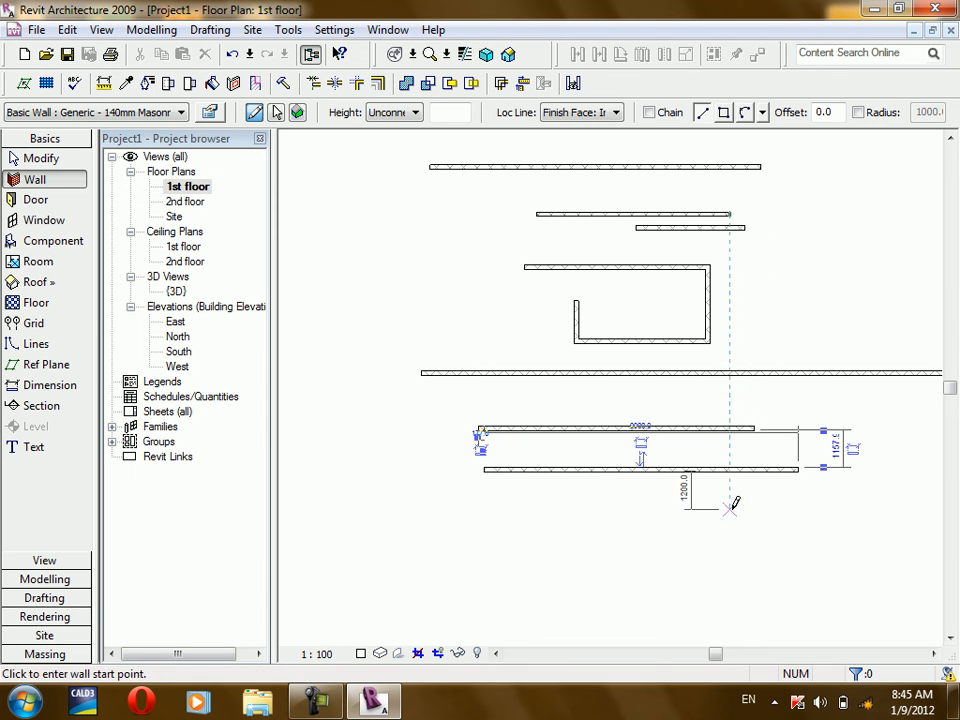